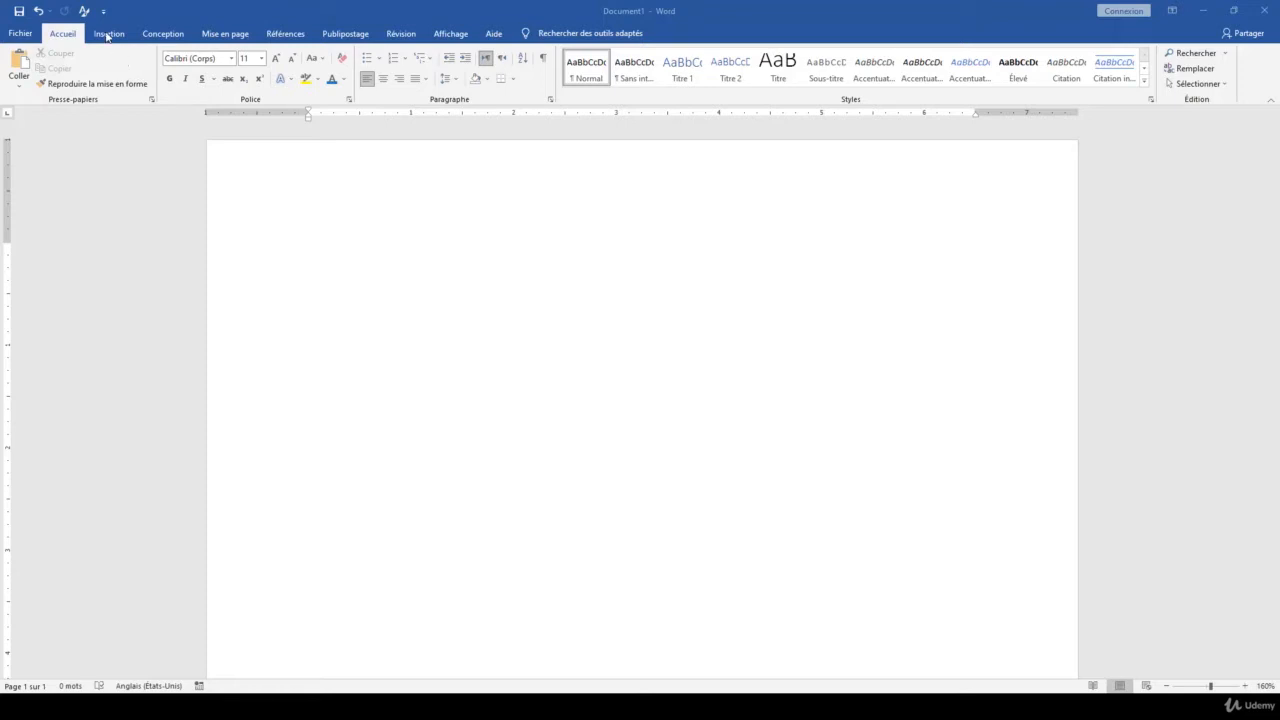
Draw a closed seven-sided freeform shape about 3.71" wide and 2.07" high near the middle of the page
{"action": "left_click", "coordinate": [108, 33]}
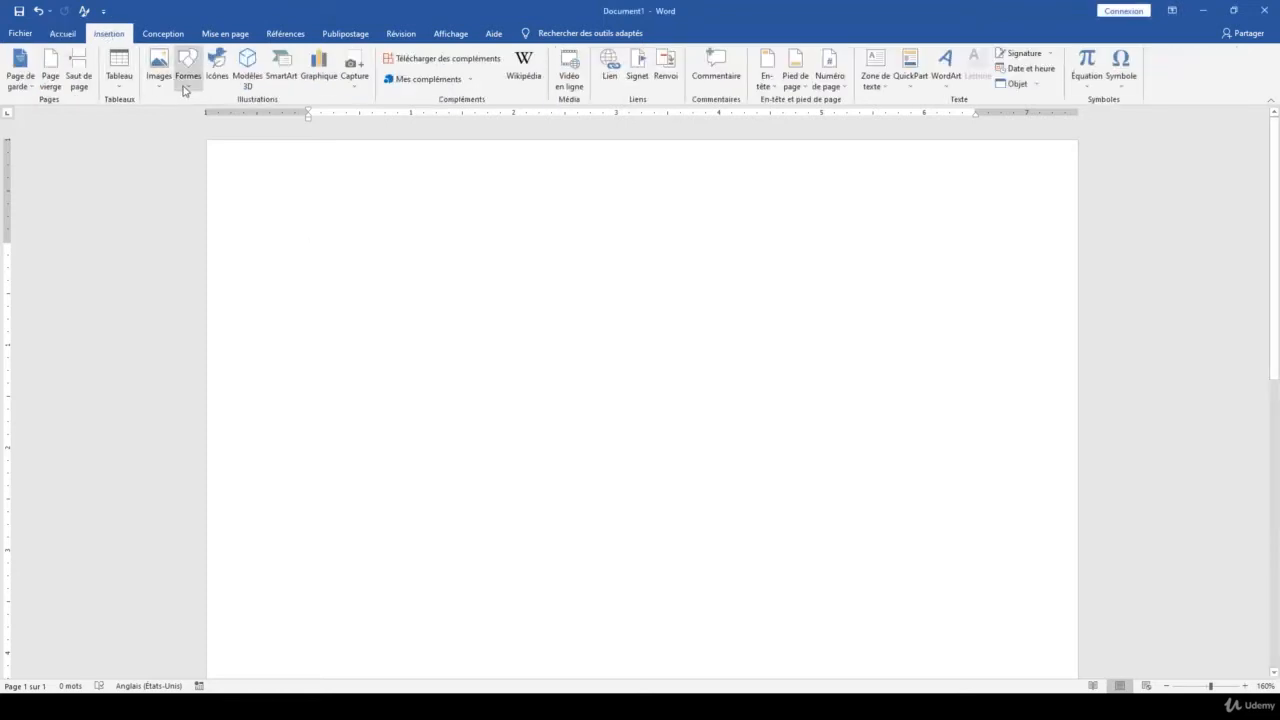
{"action": "left_click", "coordinate": [185, 88]}
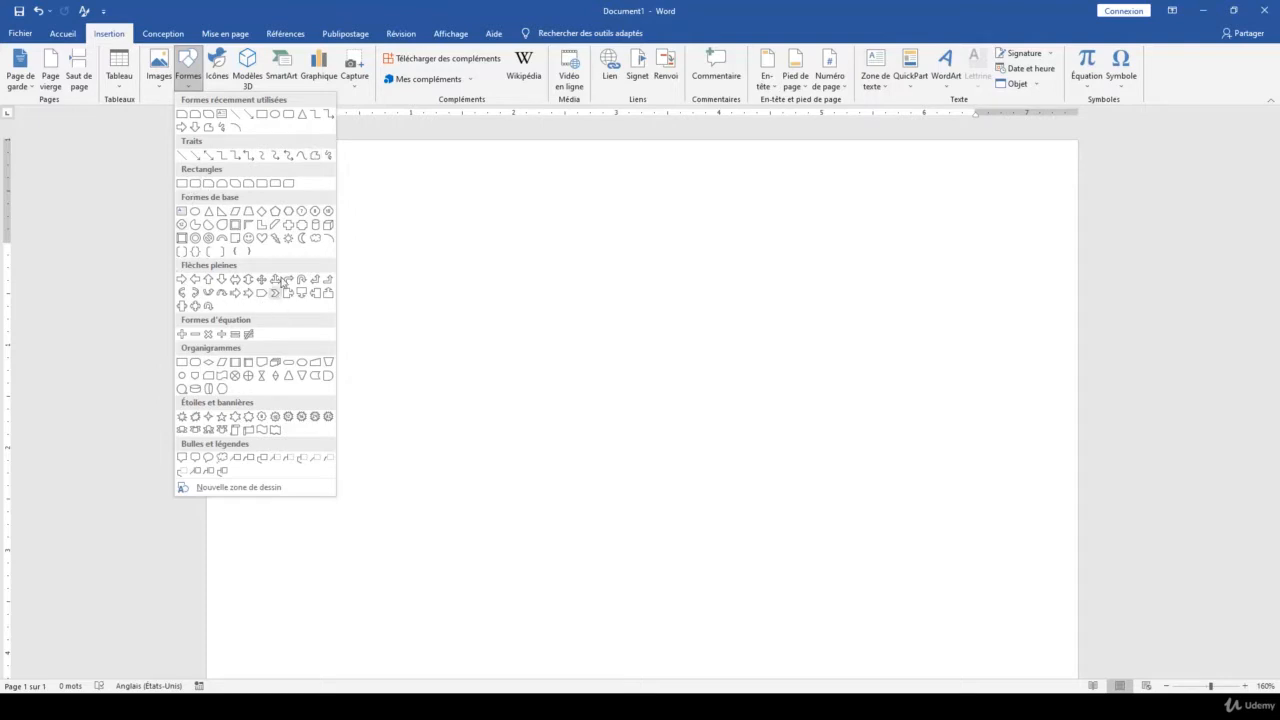
{"action": "left_click", "coordinate": [314, 157]}
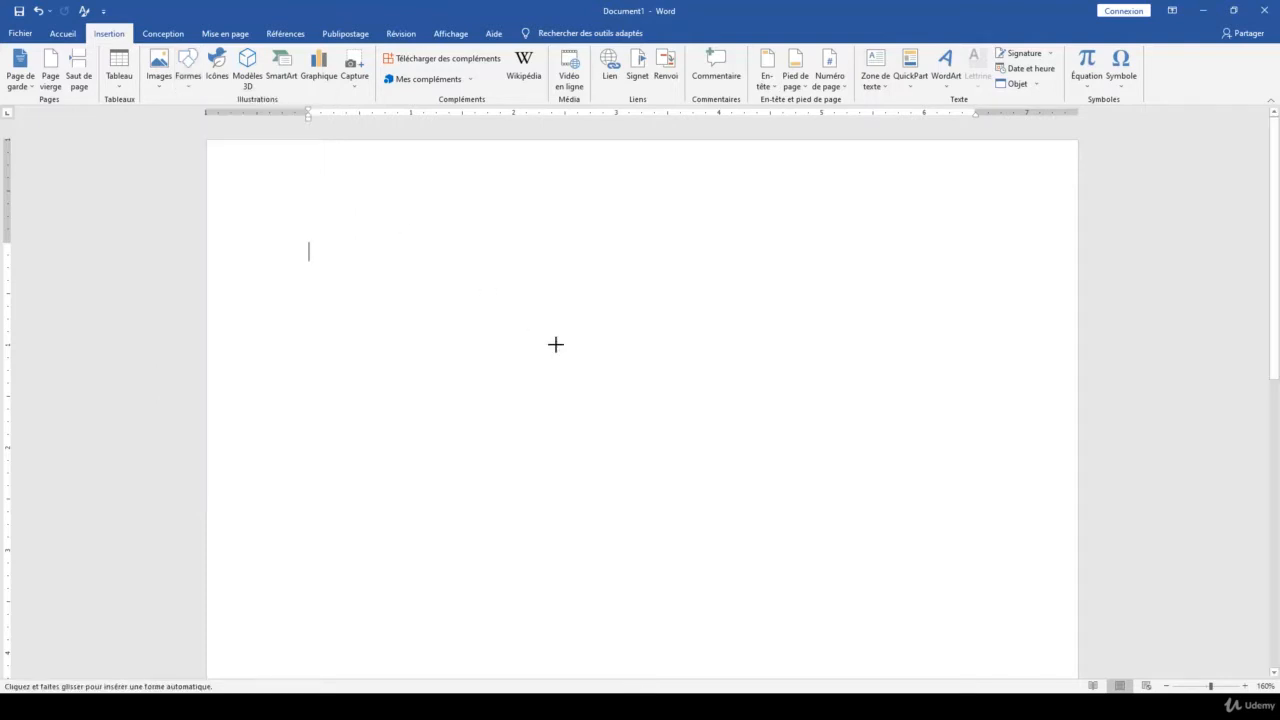
{"action": "left_click", "coordinate": [511, 334]}
{"action": "left_click", "coordinate": [690, 305]}
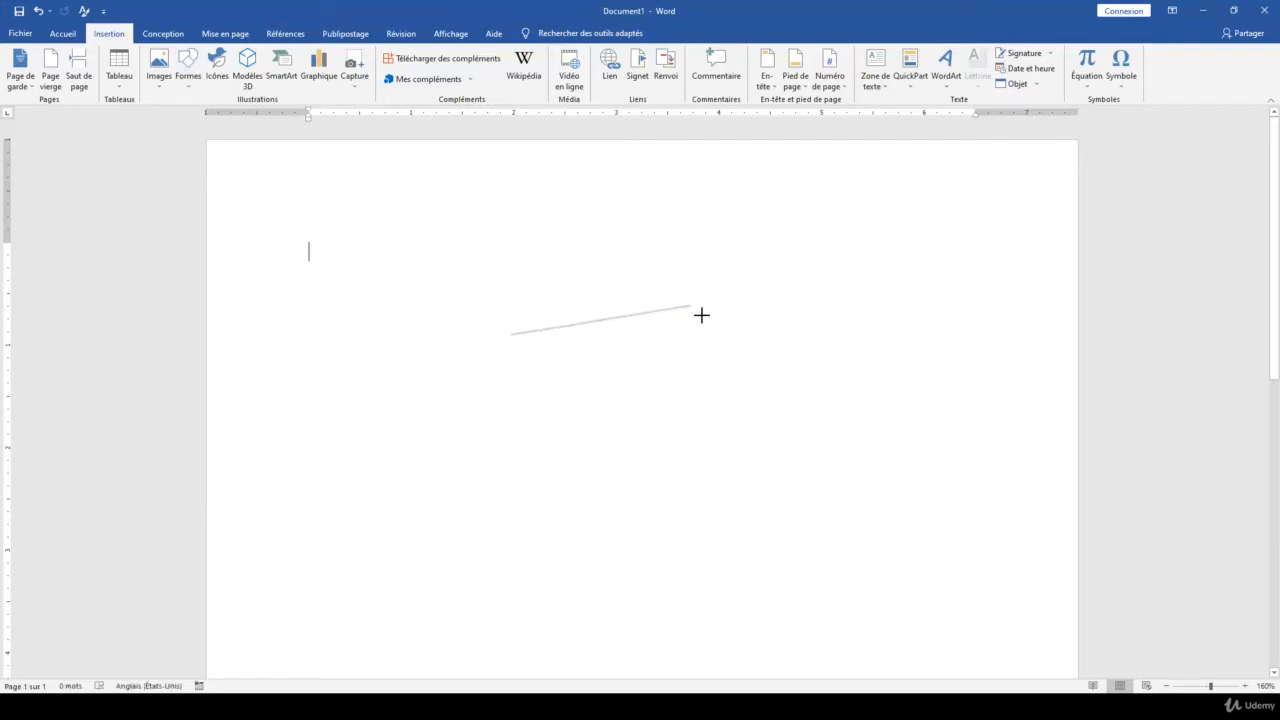
{"action": "left_click", "coordinate": [815, 377]}
{"action": "left_click", "coordinate": [784, 510]}
{"action": "left_click", "coordinate": [591, 466]}
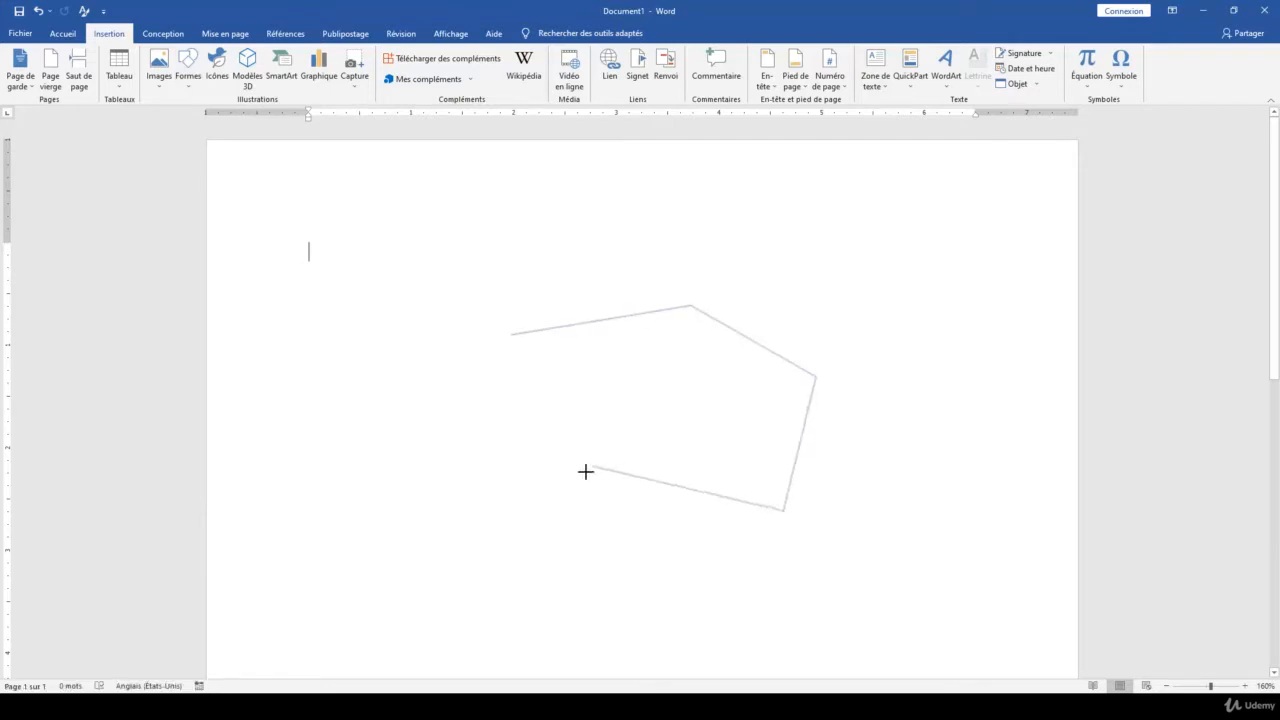
{"action": "left_click", "coordinate": [467, 516]}
{"action": "left_click", "coordinate": [434, 401]}
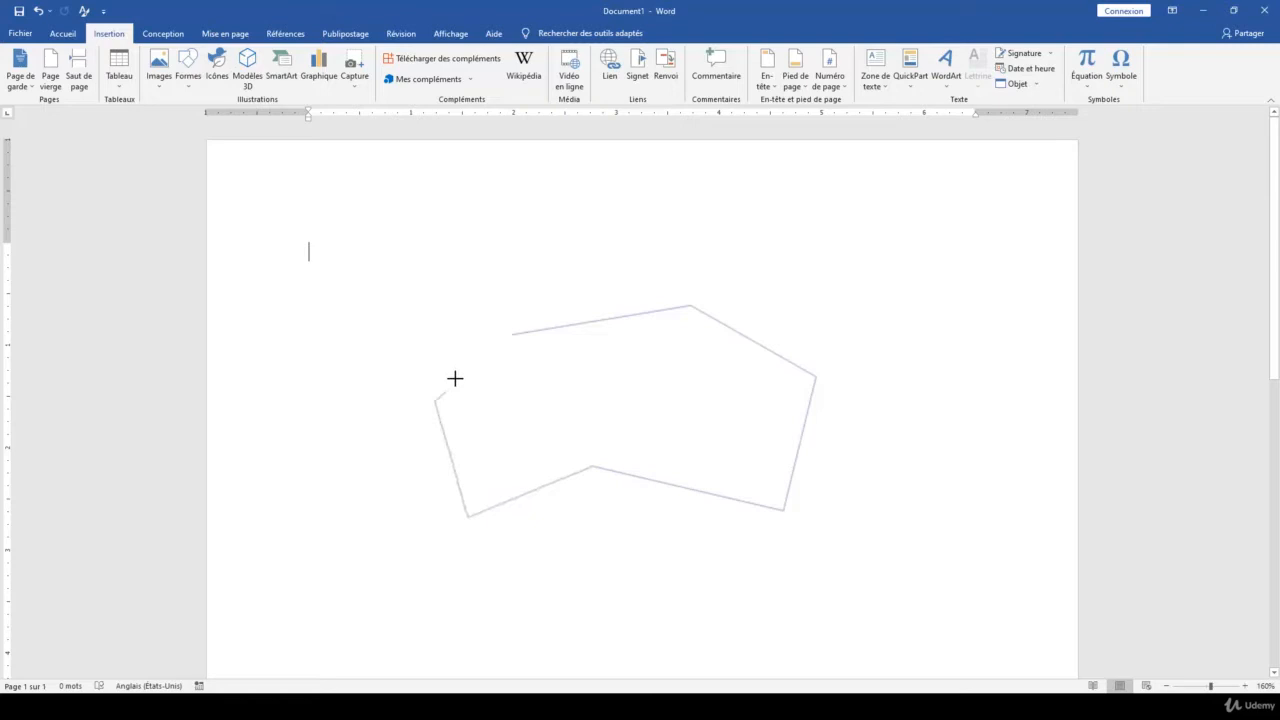
{"action": "left_click", "coordinate": [509, 335]}
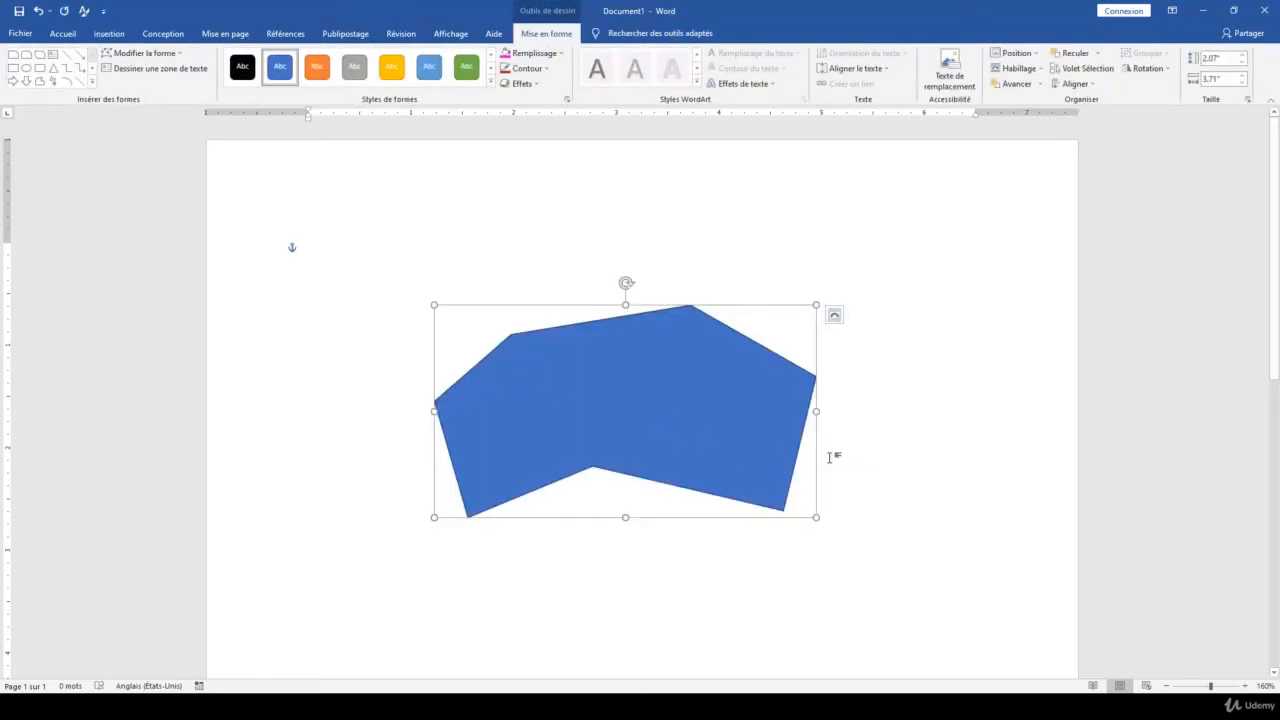
Change the freeform polygon into a parallelogram and deselect it
{"action": "left_click", "coordinate": [176, 58]}
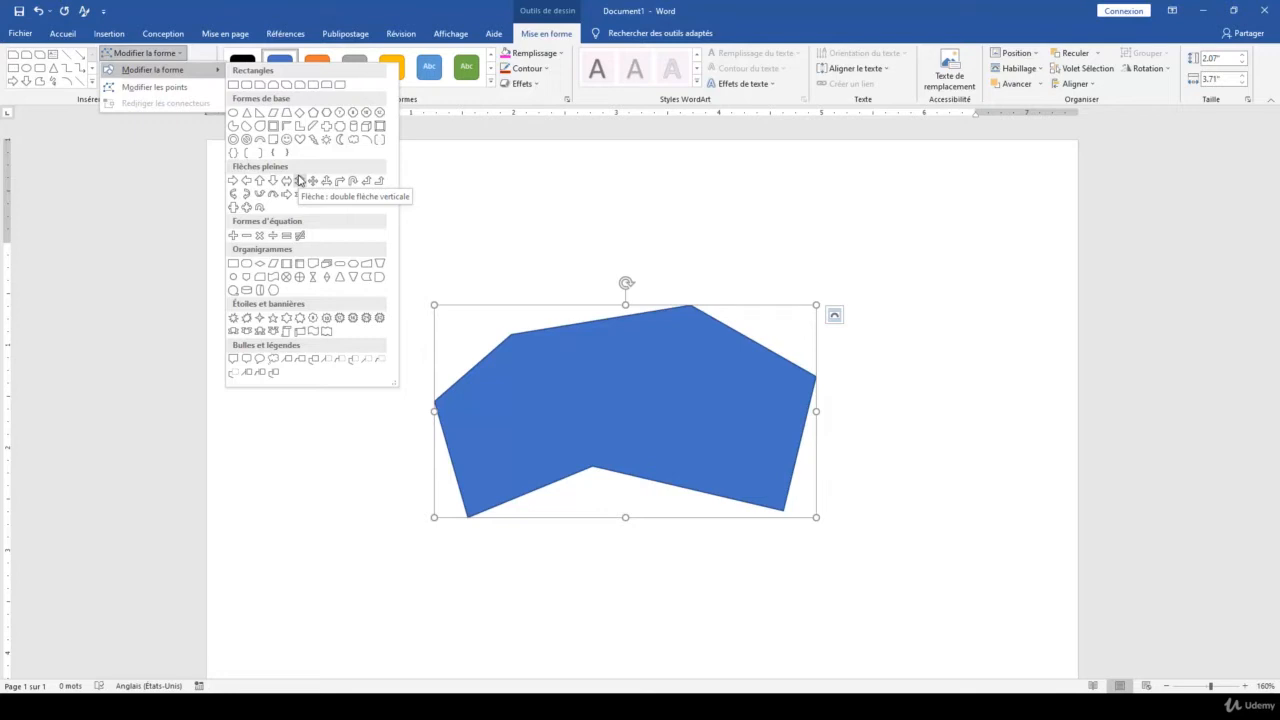
{"action": "left_click", "coordinate": [273, 112]}
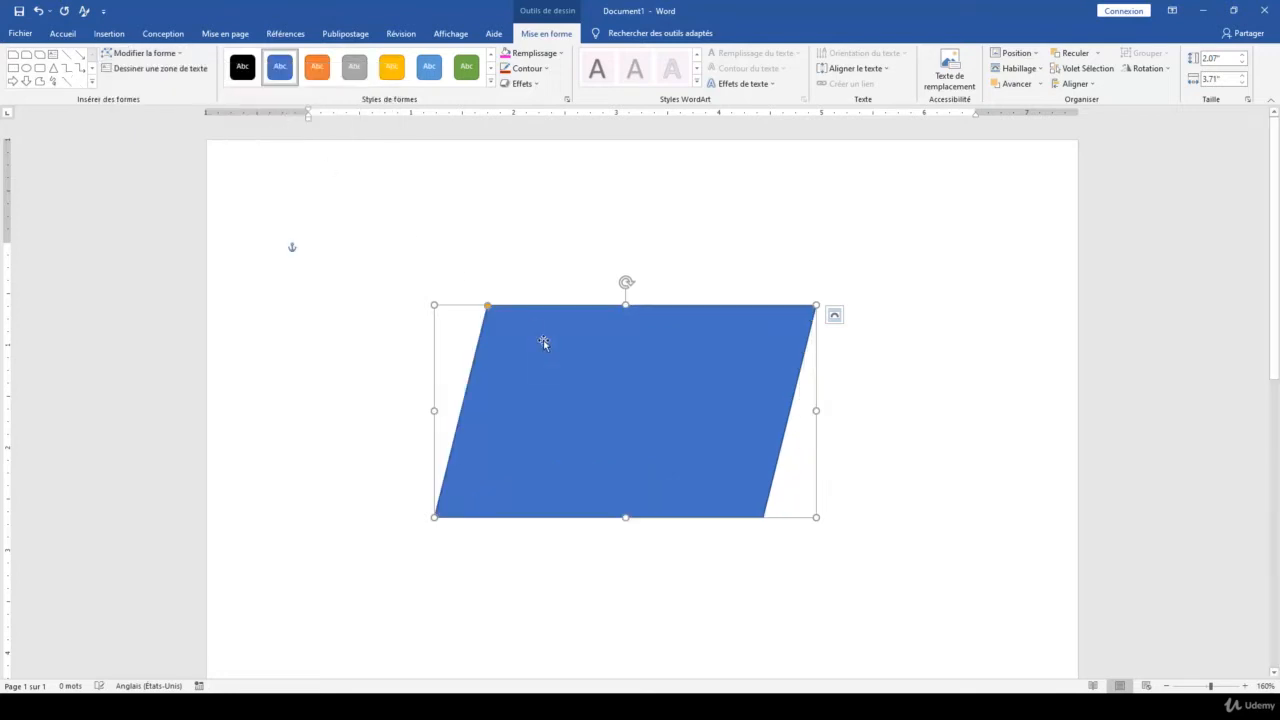
{"action": "scroll", "coordinate": [551, 383], "scroll_direction": "down", "scroll_amount": 3}
{"action": "scroll", "coordinate": [323, 237], "scroll_direction": "up", "scroll_amount": 2}
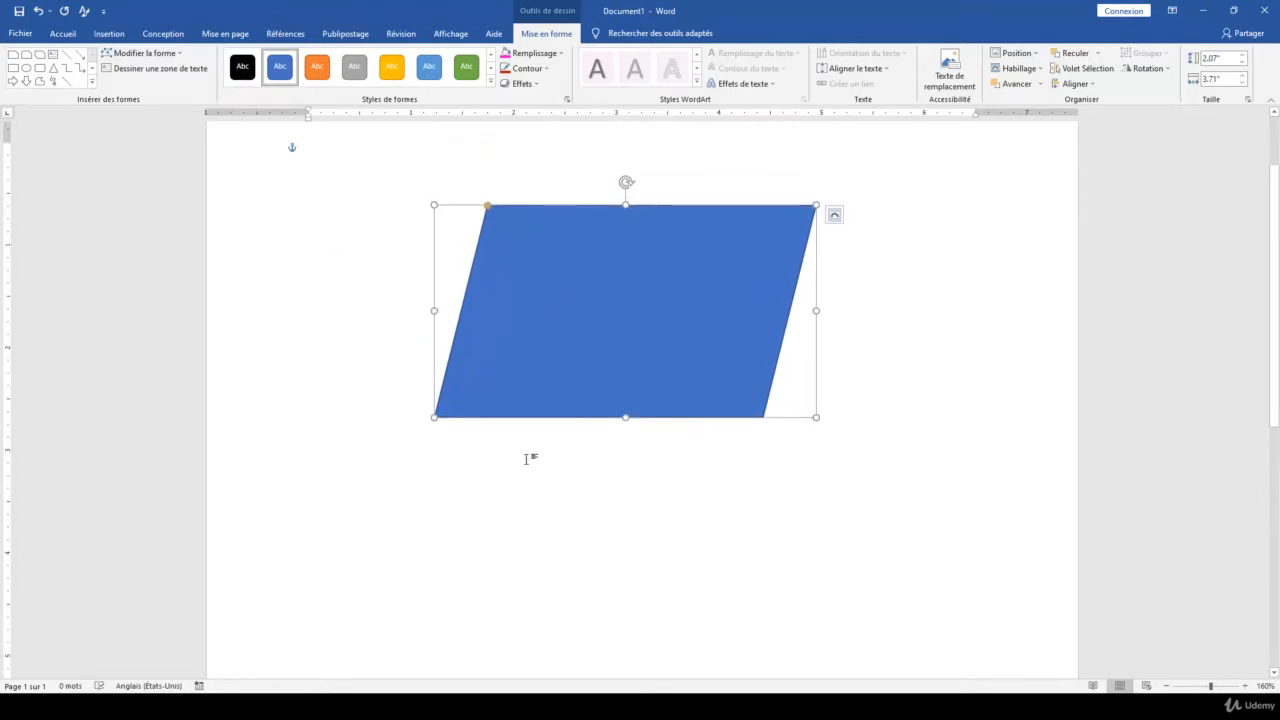
{"action": "left_click", "coordinate": [911, 390]}
Draw a second closed freeform shape below the parallelogram, partly curved along its upper edge, about 3.01" wide and 1.89" high
{"action": "scroll", "coordinate": [911, 390], "scroll_direction": "up", "scroll_amount": 1}
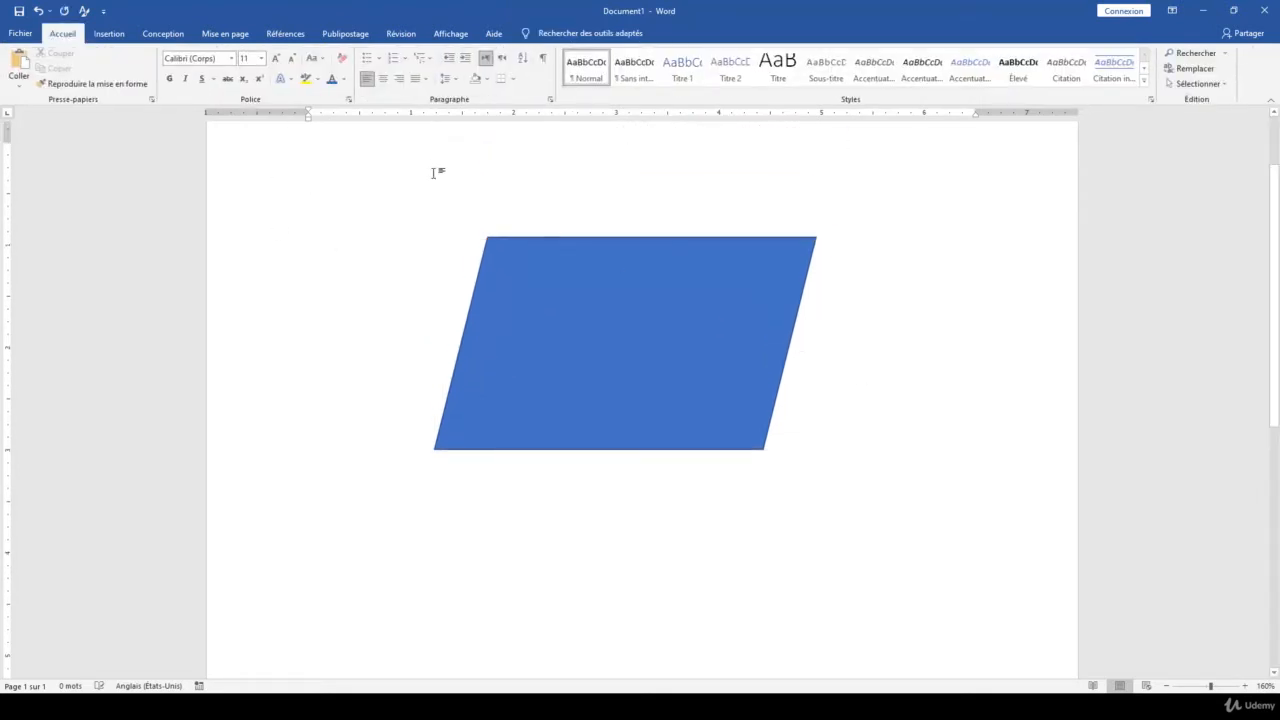
{"action": "left_click", "coordinate": [109, 35]}
{"action": "left_click", "coordinate": [188, 68]}
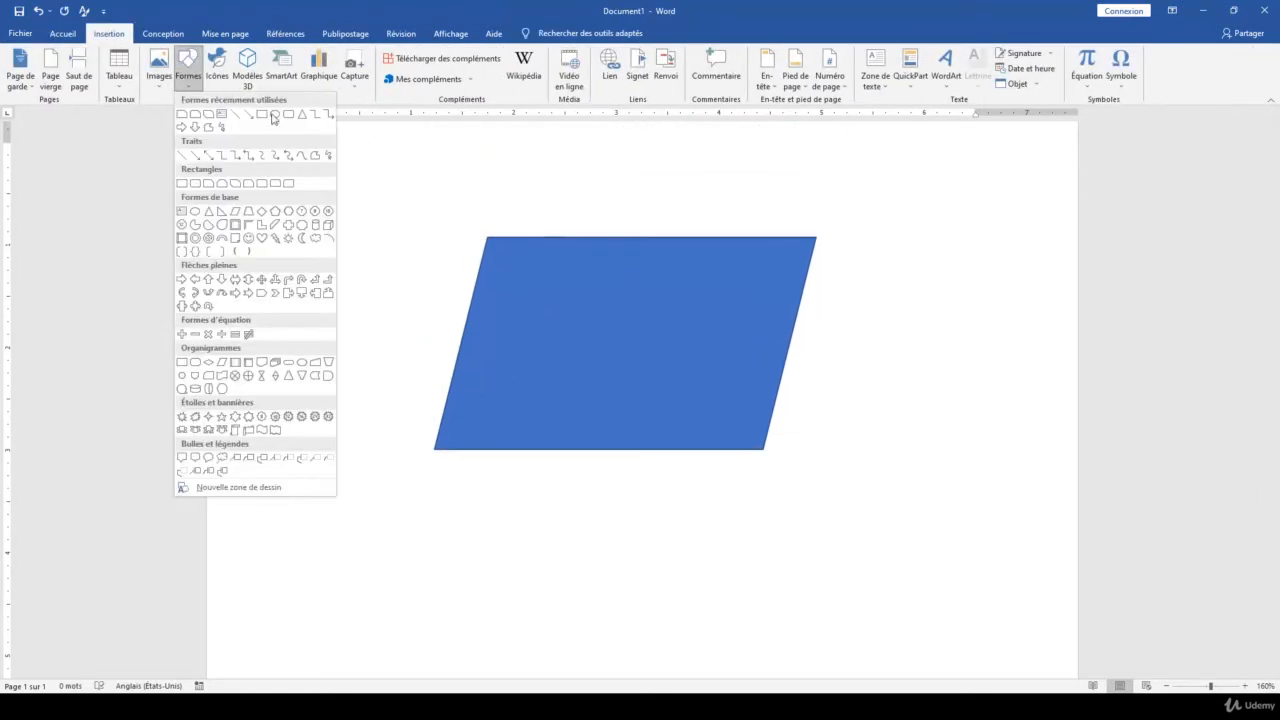
{"action": "left_click", "coordinate": [318, 158]}
{"action": "scroll", "coordinate": [437, 231], "scroll_direction": "up", "scroll_amount": 2}
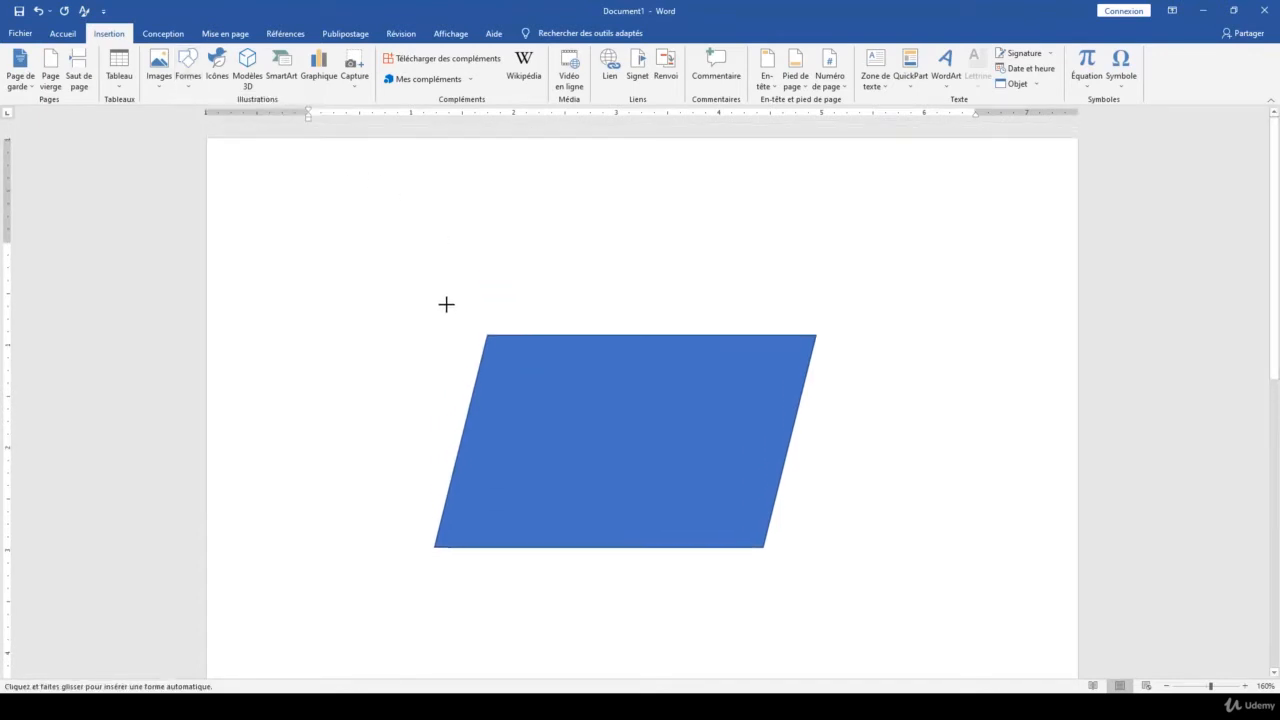
{"action": "scroll", "coordinate": [446, 303], "scroll_direction": "down", "scroll_amount": 5}
{"action": "mouse_move", "coordinate": [605, 368]}
{"action": "left_mouse_down"}
{"action": "mouse_move", "coordinate": [686, 411]}
{"action": "mouse_move", "coordinate": [703, 463]}
{"action": "mouse_move", "coordinate": [703, 569]}
{"action": "mouse_move", "coordinate": [520, 557]}
{"action": "mouse_move", "coordinate": [489, 486]}
{"action": "mouse_move", "coordinate": [409, 411]}
{"action": "mouse_move", "coordinate": [430, 404]}
{"action": "left_mouse_up"}
{"action": "scroll", "coordinate": [632, 450], "scroll_direction": "up", "scroll_amount": 2}
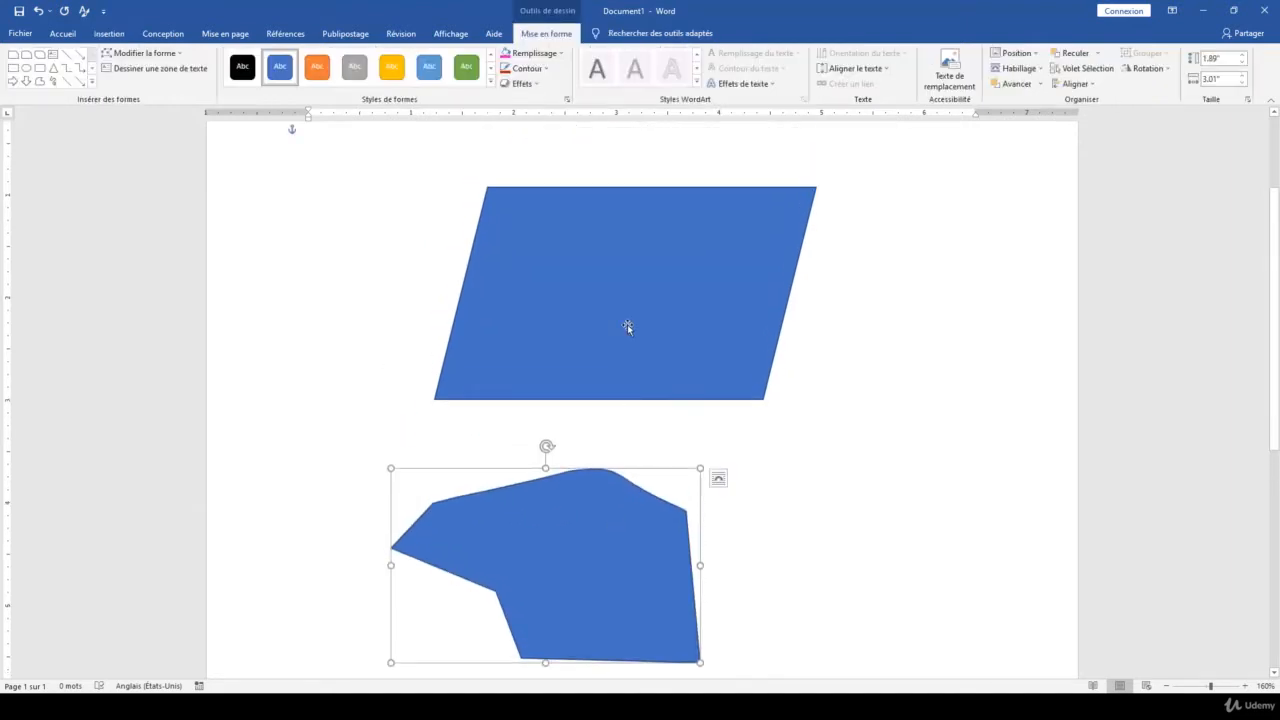
{"action": "left_click", "coordinate": [866, 351]}
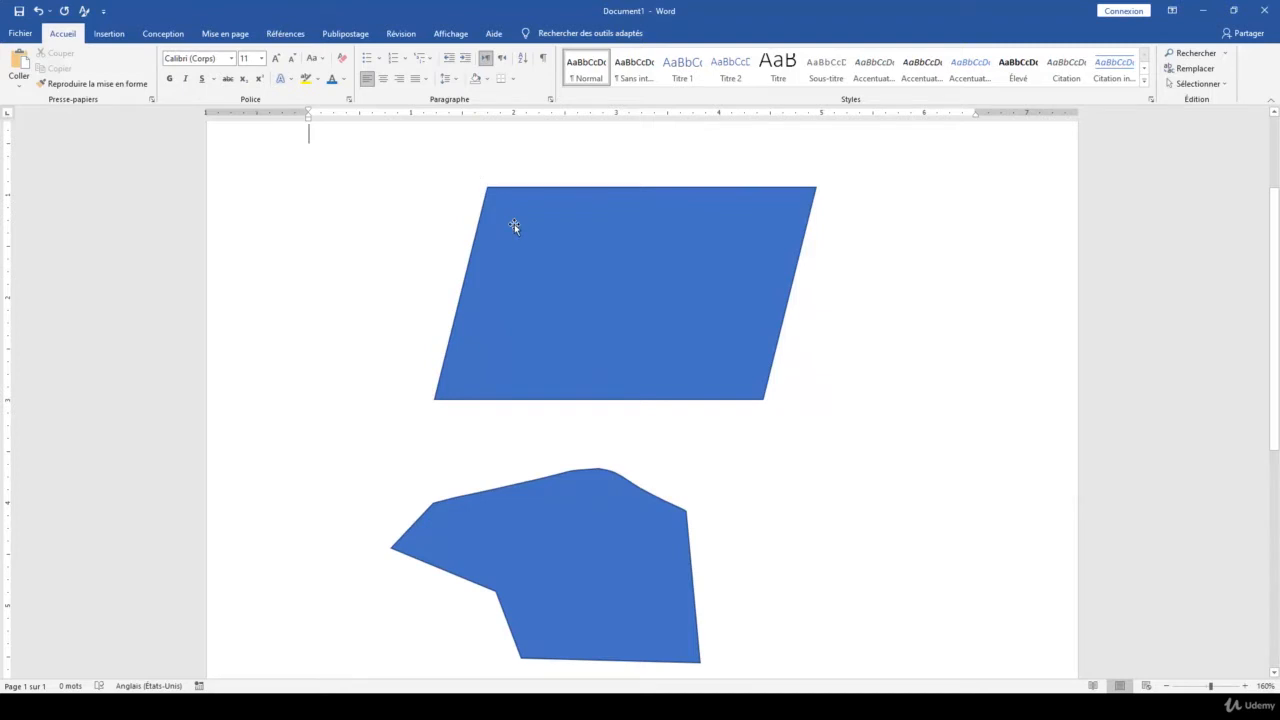
Edit the parallelogram's points, moving both upper corners inward and down and the lower-right corner outward and up
{"action": "left_click", "coordinate": [605, 247]}
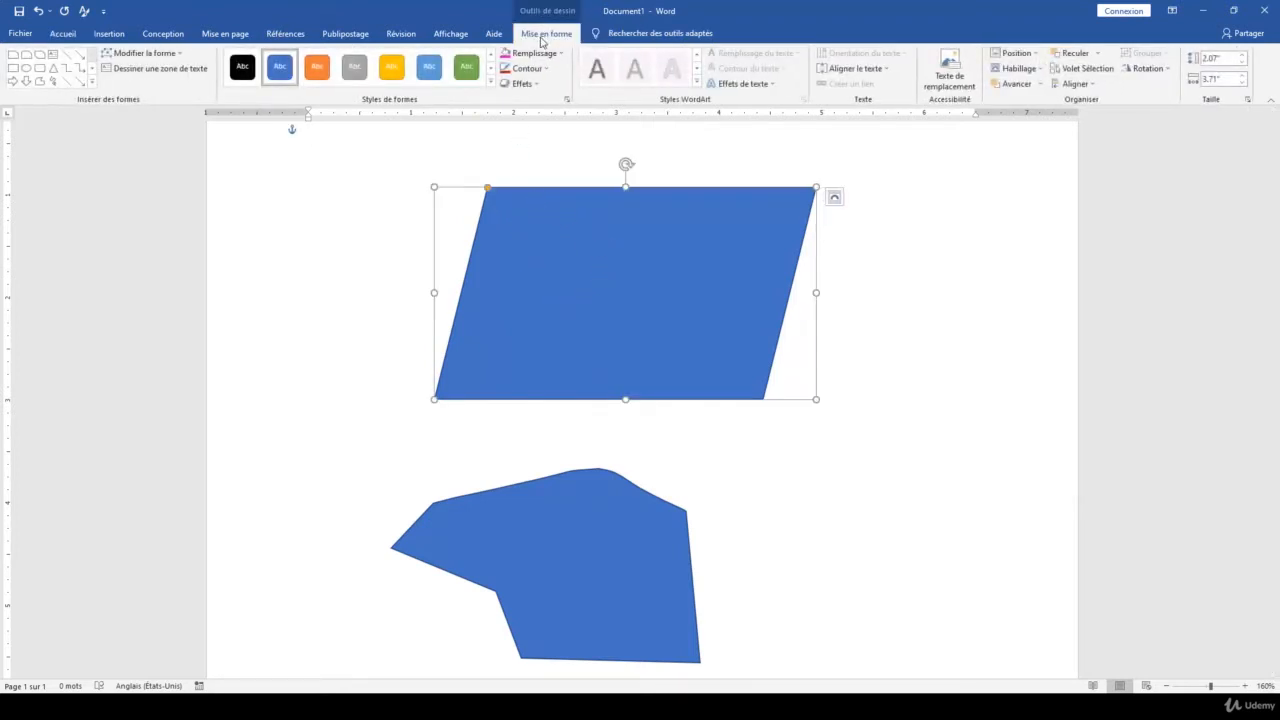
{"action": "left_click", "coordinate": [165, 55]}
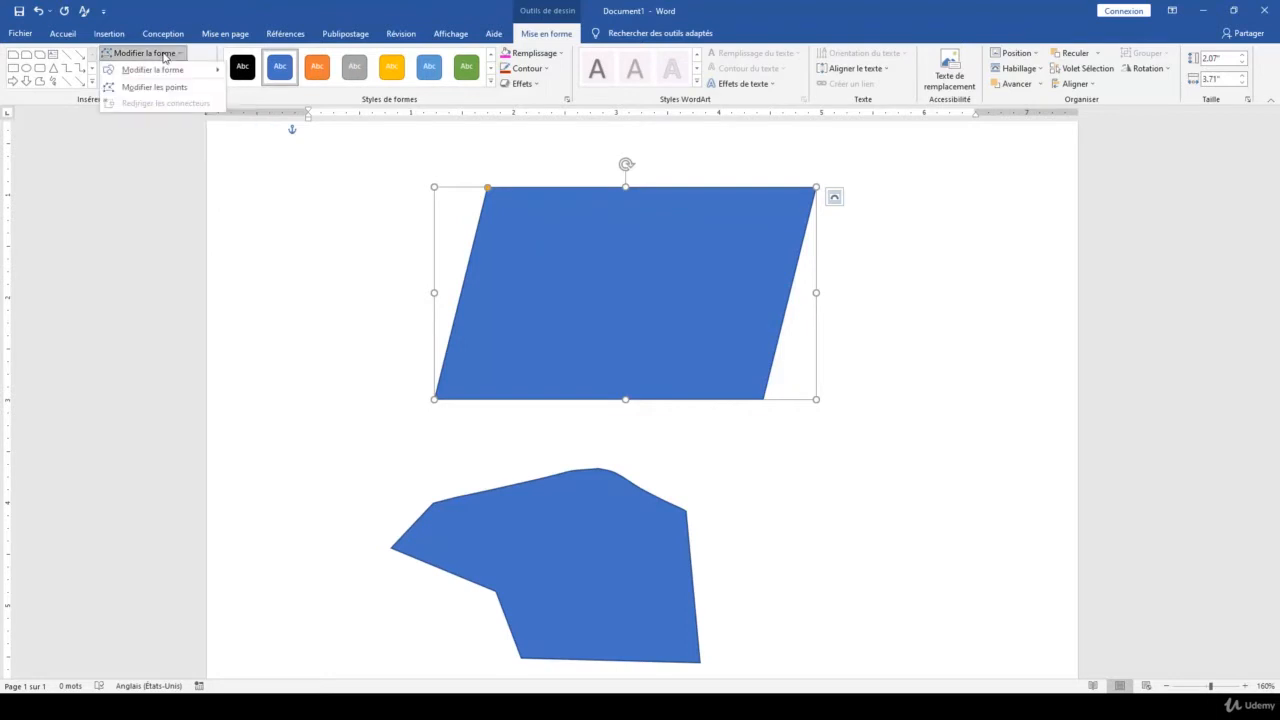
{"action": "left_click", "coordinate": [163, 88]}
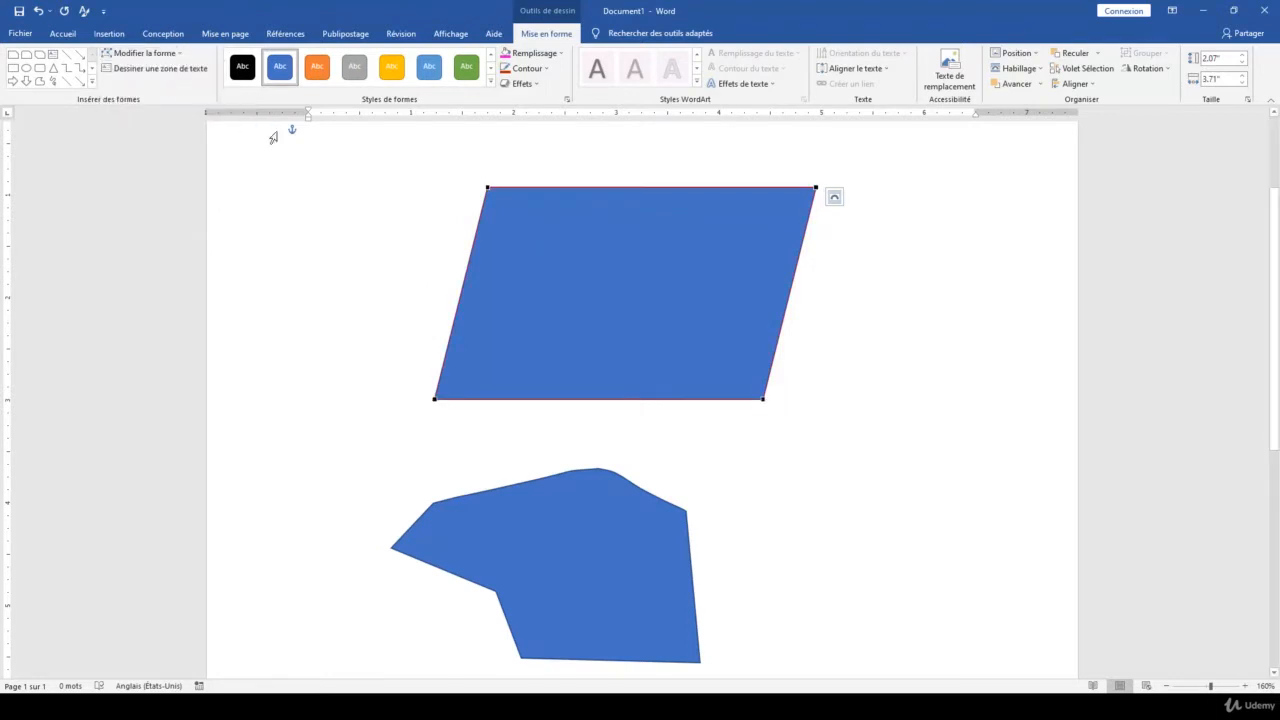
{"action": "left_click_drag", "start_coordinate": [486, 186], "coordinate": [556, 237]}
{"action": "left_click_drag", "start_coordinate": [817, 187], "coordinate": [742, 245]}
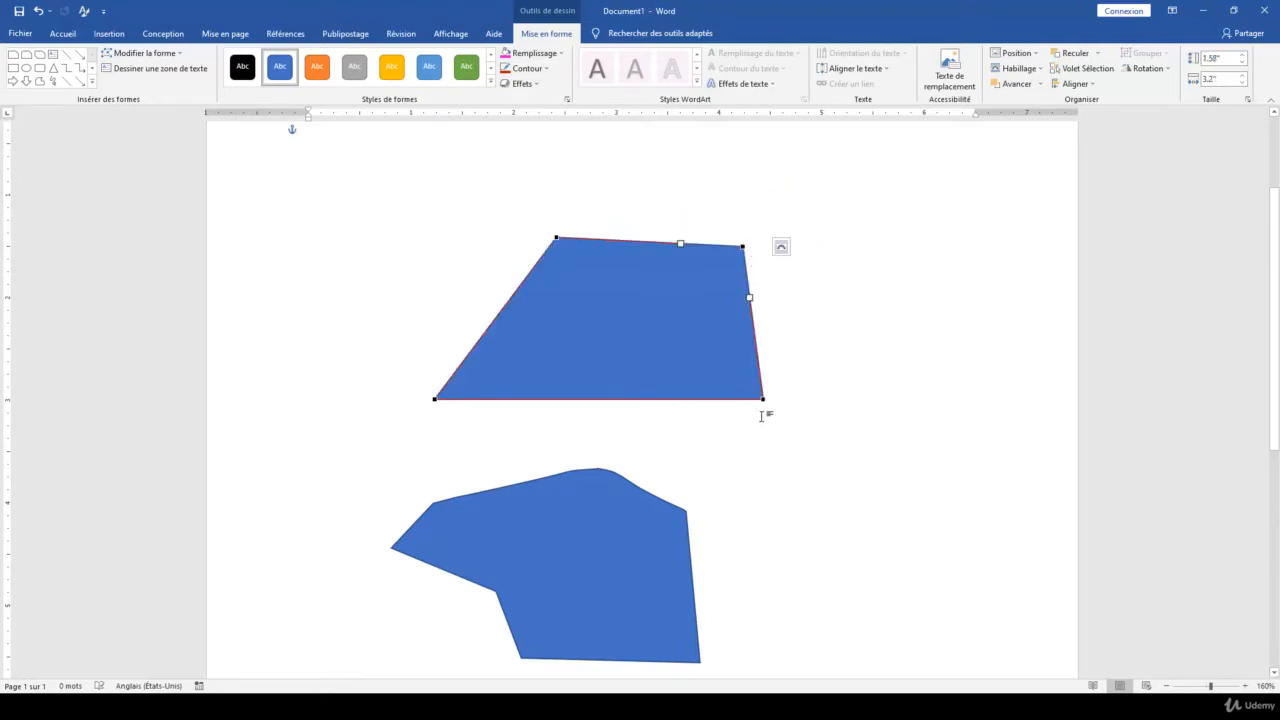
{"action": "left_click_drag", "start_coordinate": [762, 399], "coordinate": [859, 357]}
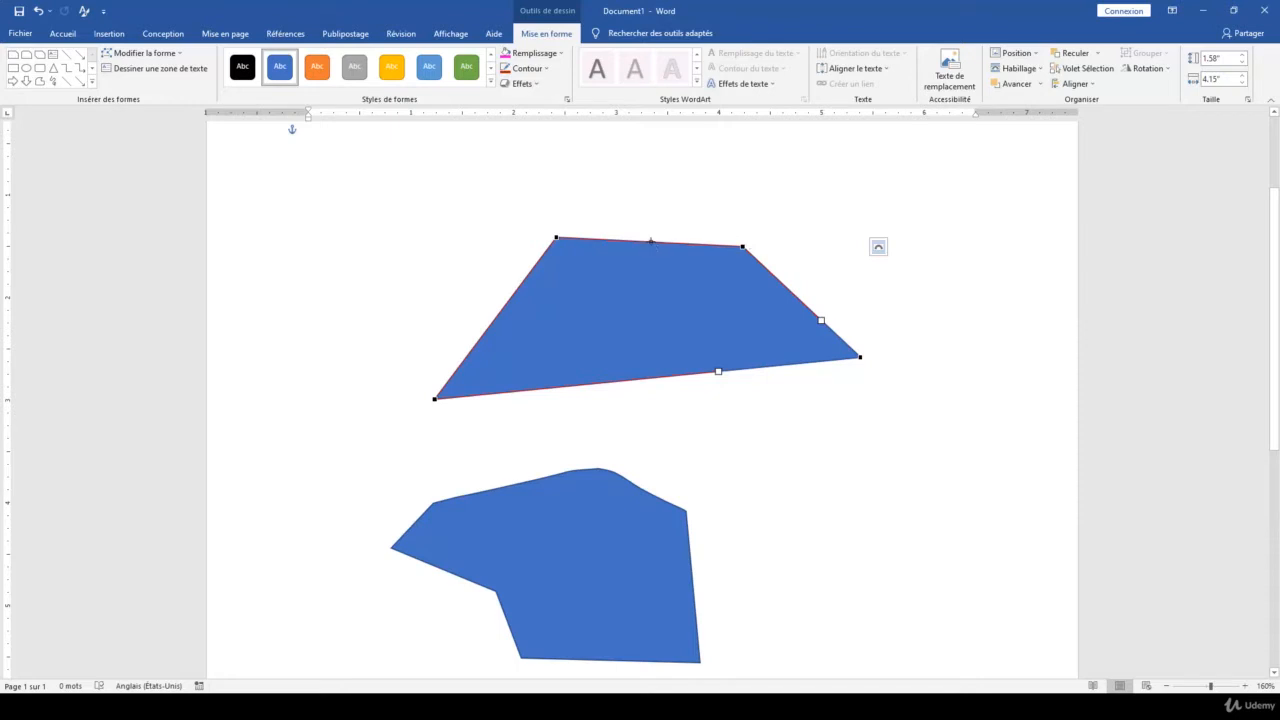
Add a point on the upper shape's top edge and another on its left edge, pulling both outward
{"action": "left_click_drag", "start_coordinate": [651, 238], "coordinate": [657, 193]}
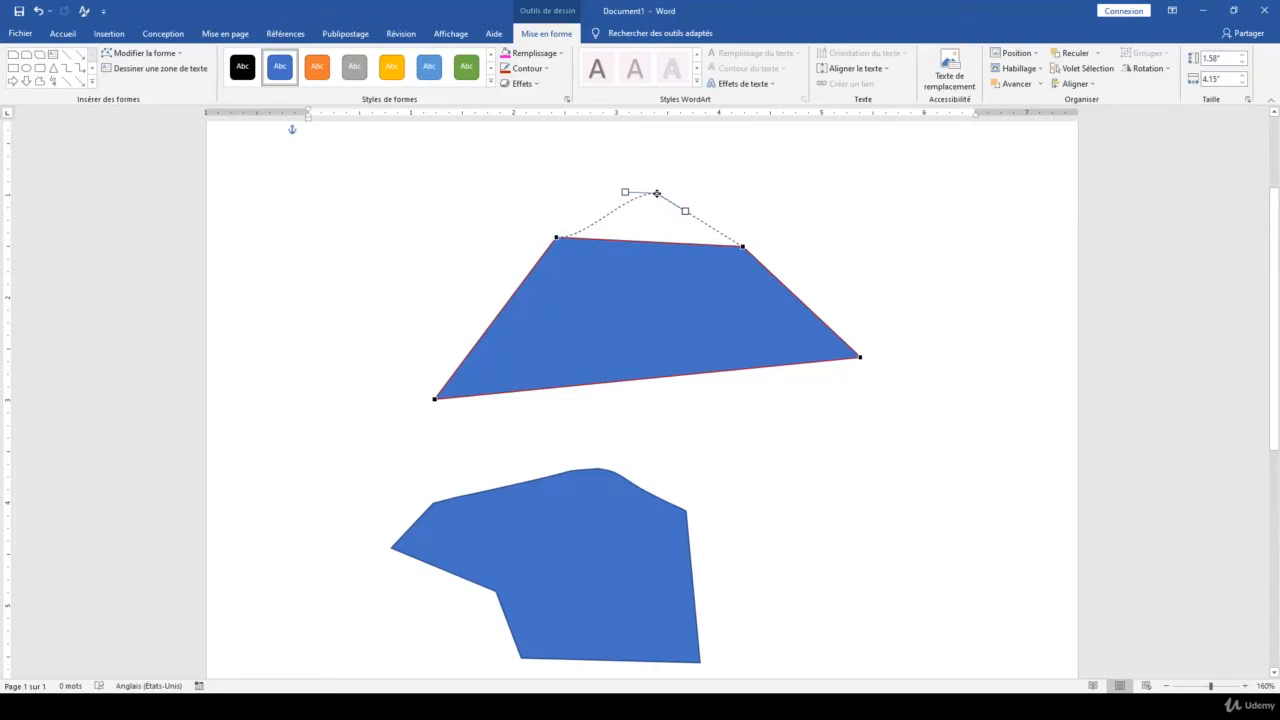
{"action": "left_click_drag", "start_coordinate": [656, 195], "coordinate": [657, 211]}
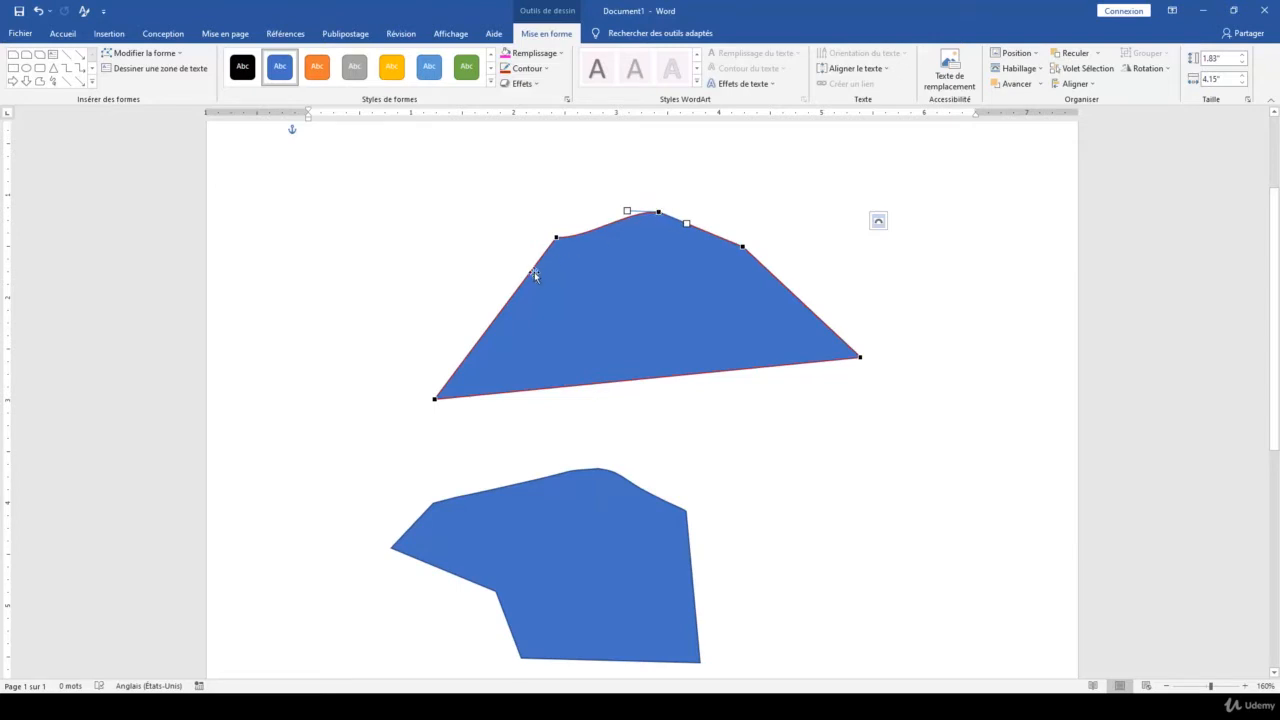
{"action": "left_click_drag", "start_coordinate": [503, 306], "coordinate": [465, 290]}
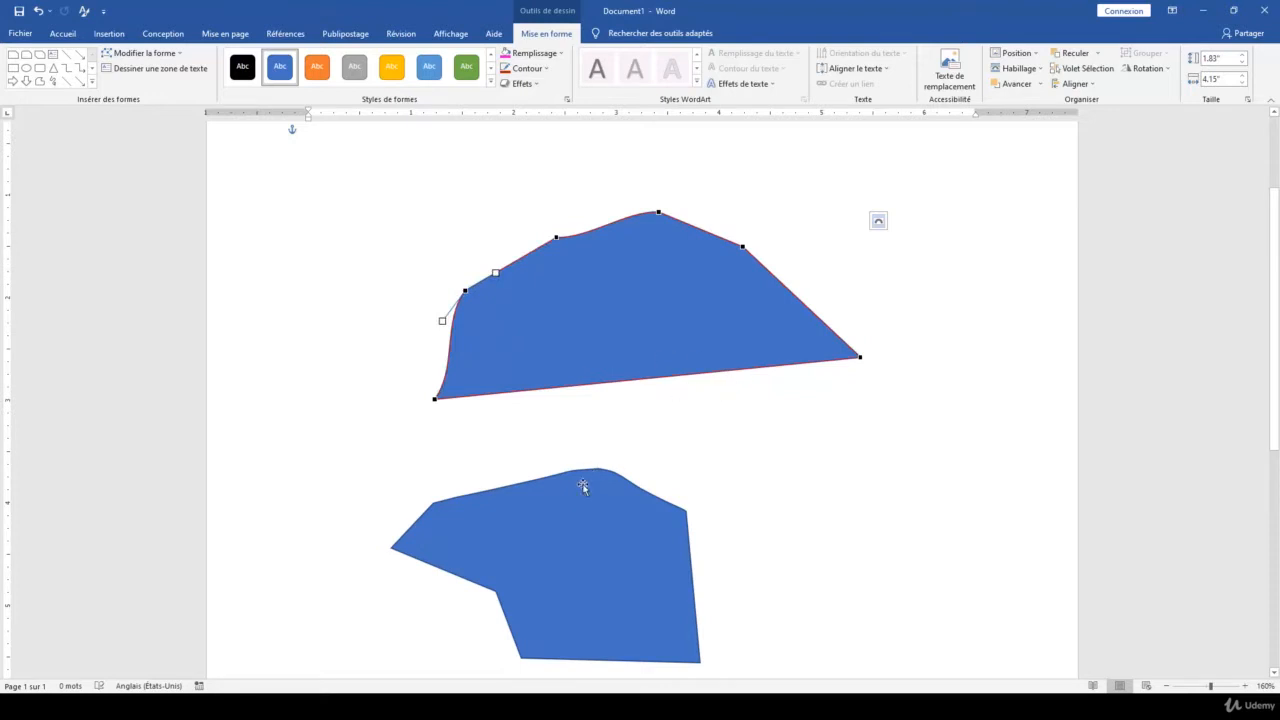
Edit the lower shape's points, pulling a new point up from its upper-right edge and deleting the point on its upper-left edge
{"action": "left_click", "coordinate": [555, 492]}
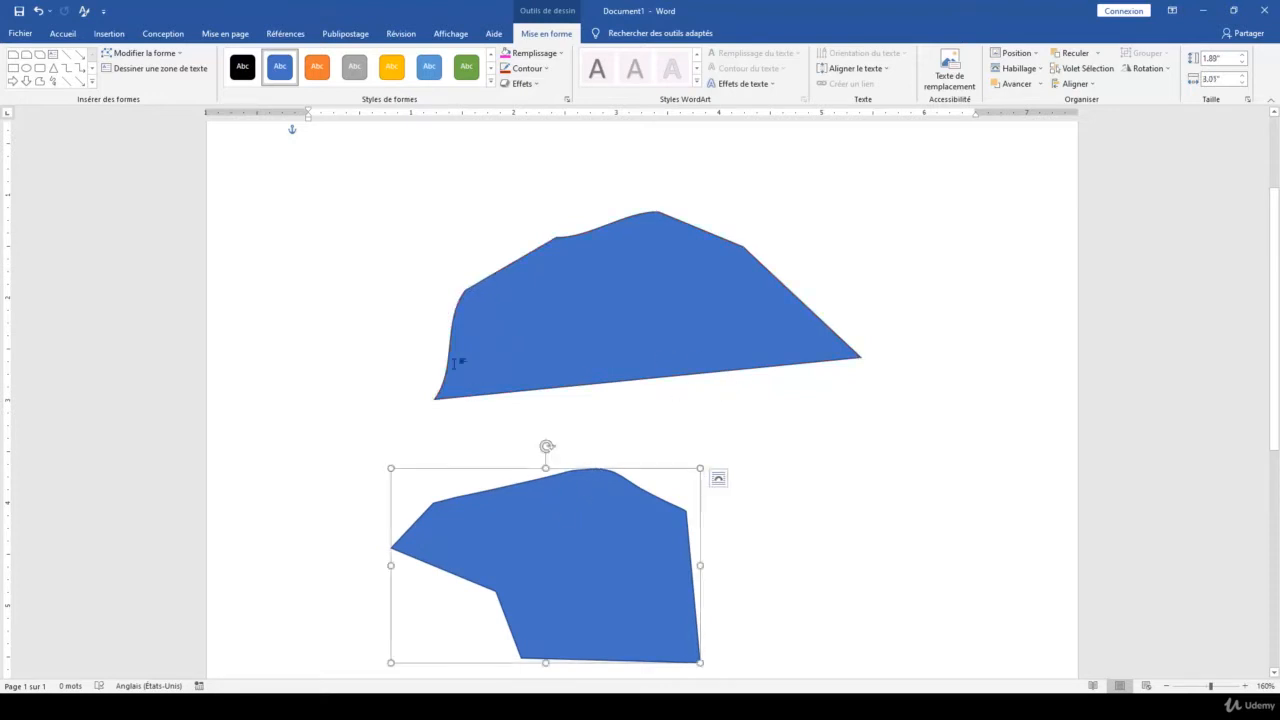
{"action": "left_click", "coordinate": [142, 53]}
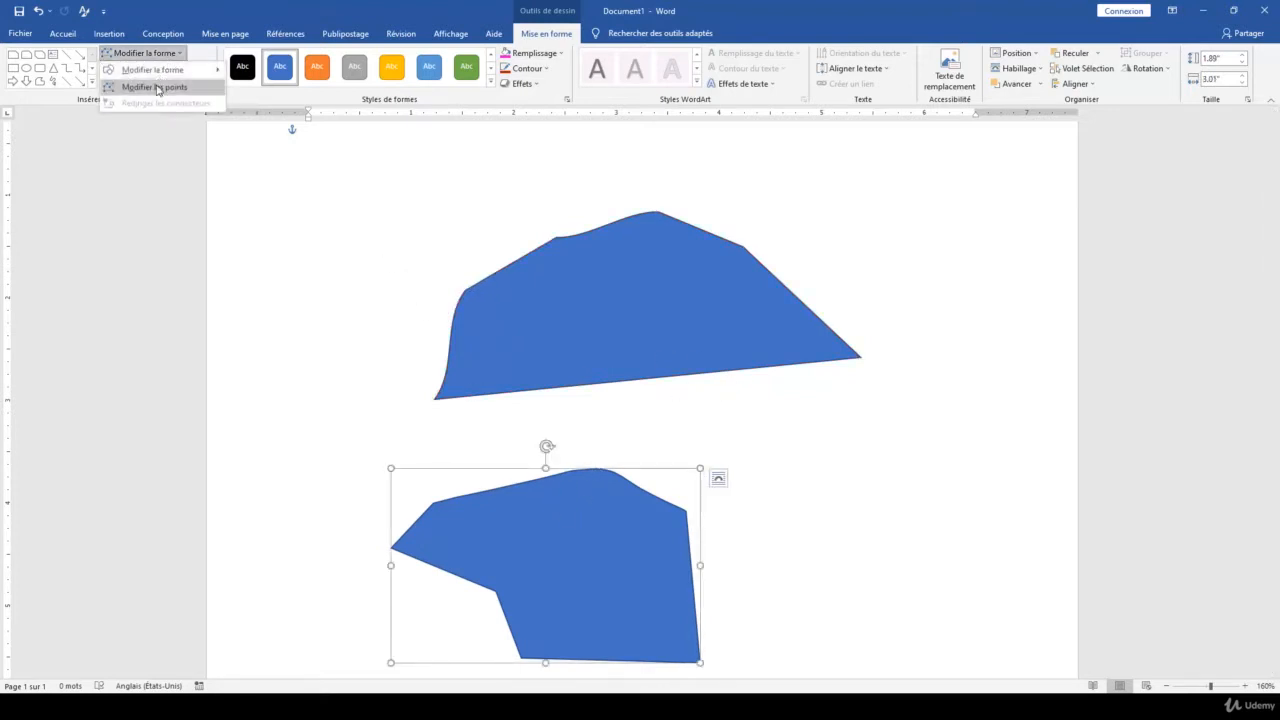
{"action": "left_click", "coordinate": [157, 88]}
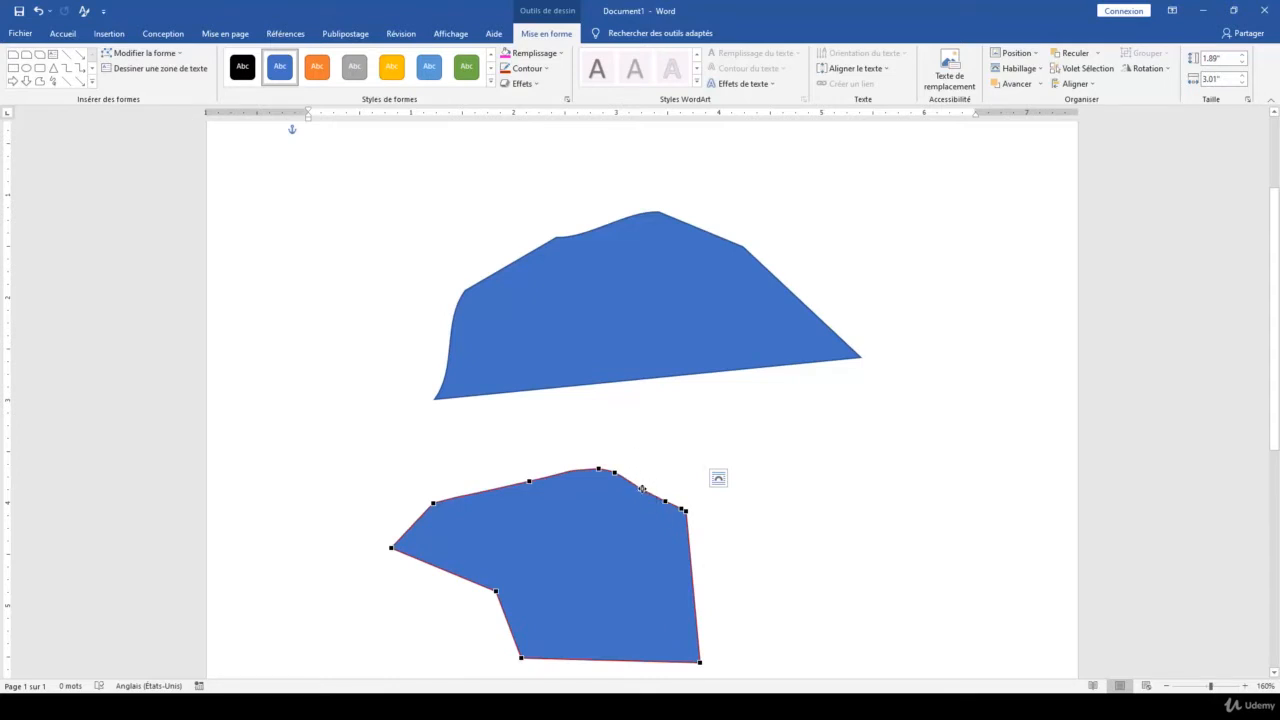
{"action": "left_click_drag", "start_coordinate": [642, 488], "coordinate": [653, 464]}
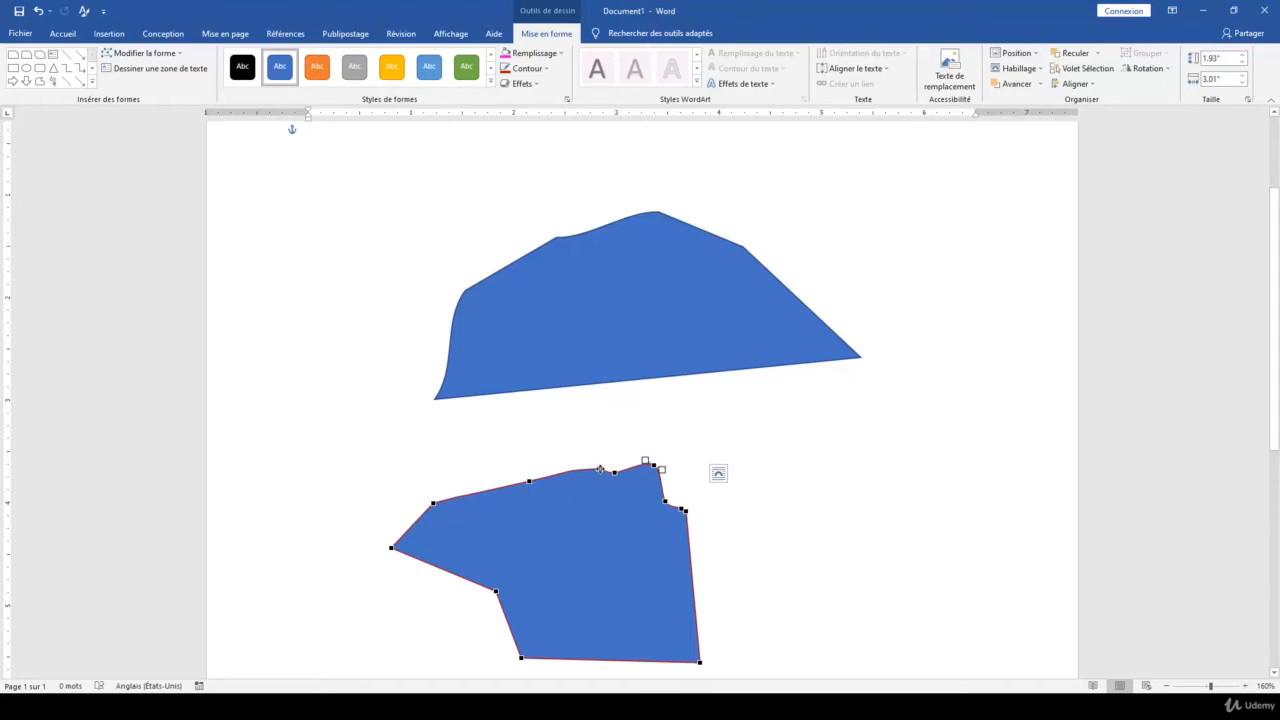
{"action": "left_click", "coordinate": [529, 481], "text": "ctrl"}
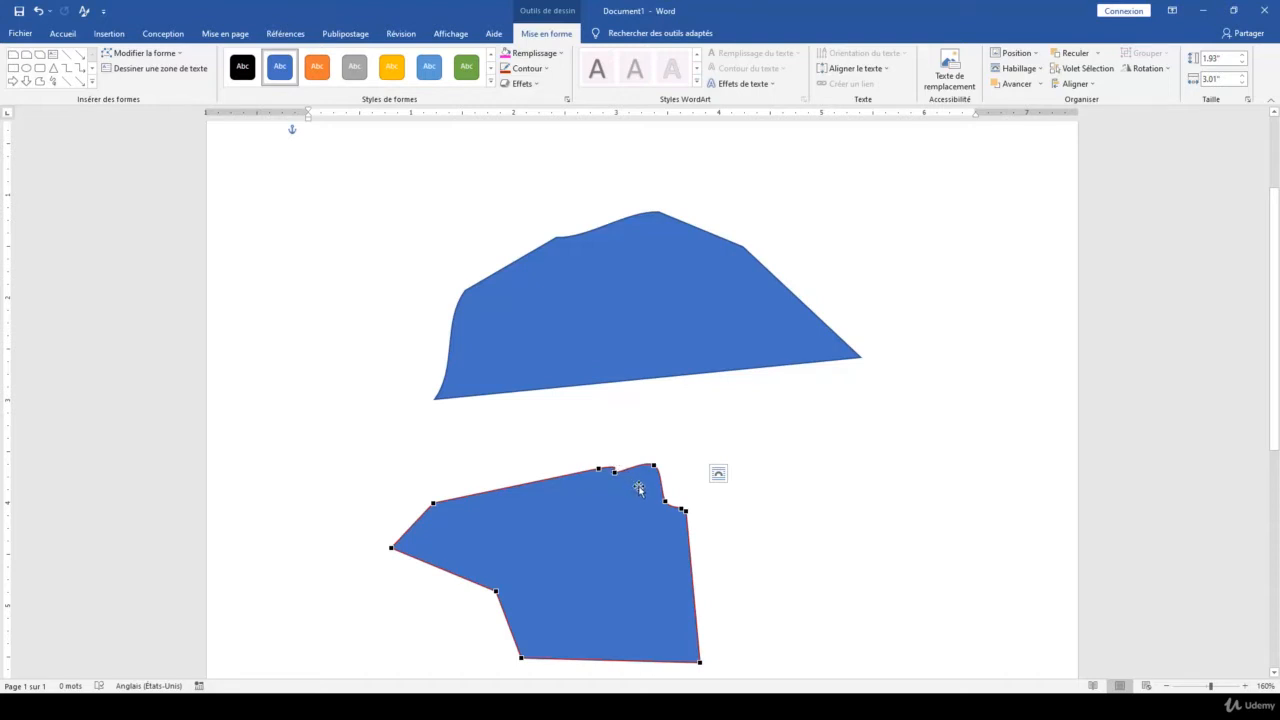
Reshape the curve at the upper shape's topmost point, extending its left handle to the neighbouring point and its right handle up and outward
{"action": "left_click", "coordinate": [641, 249]}
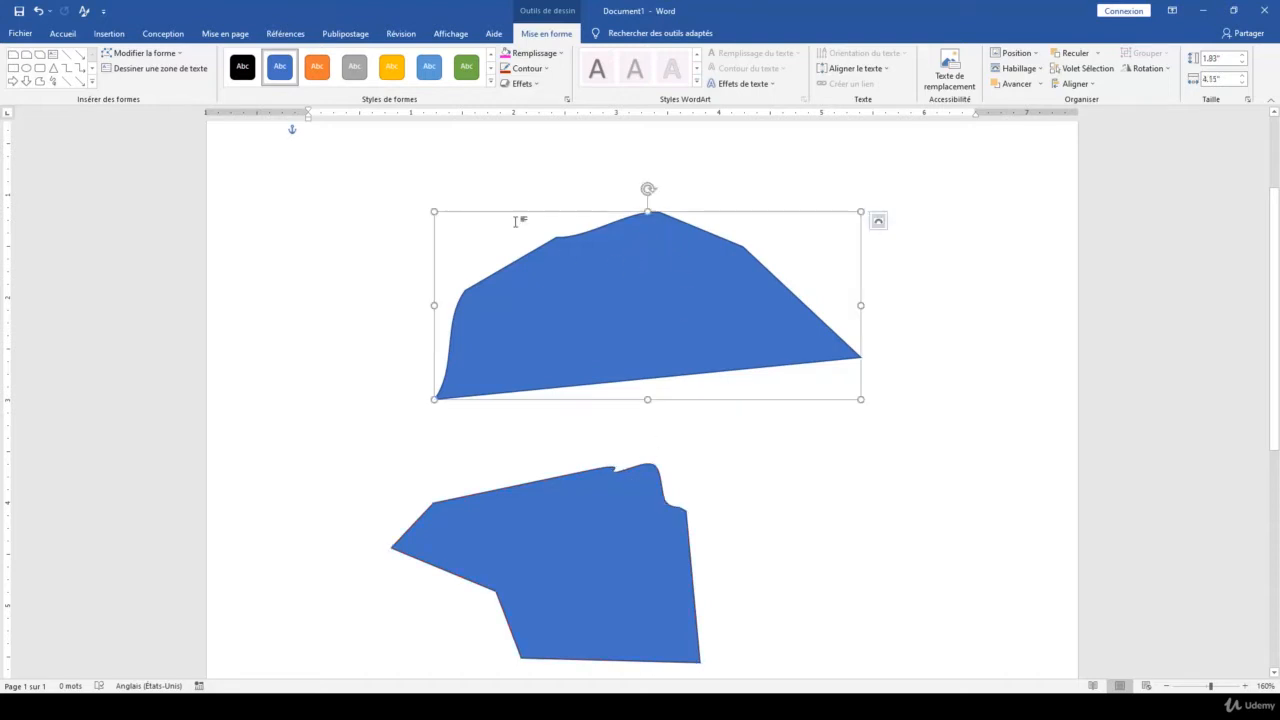
{"action": "left_click", "coordinate": [143, 53]}
{"action": "left_click", "coordinate": [171, 96]}
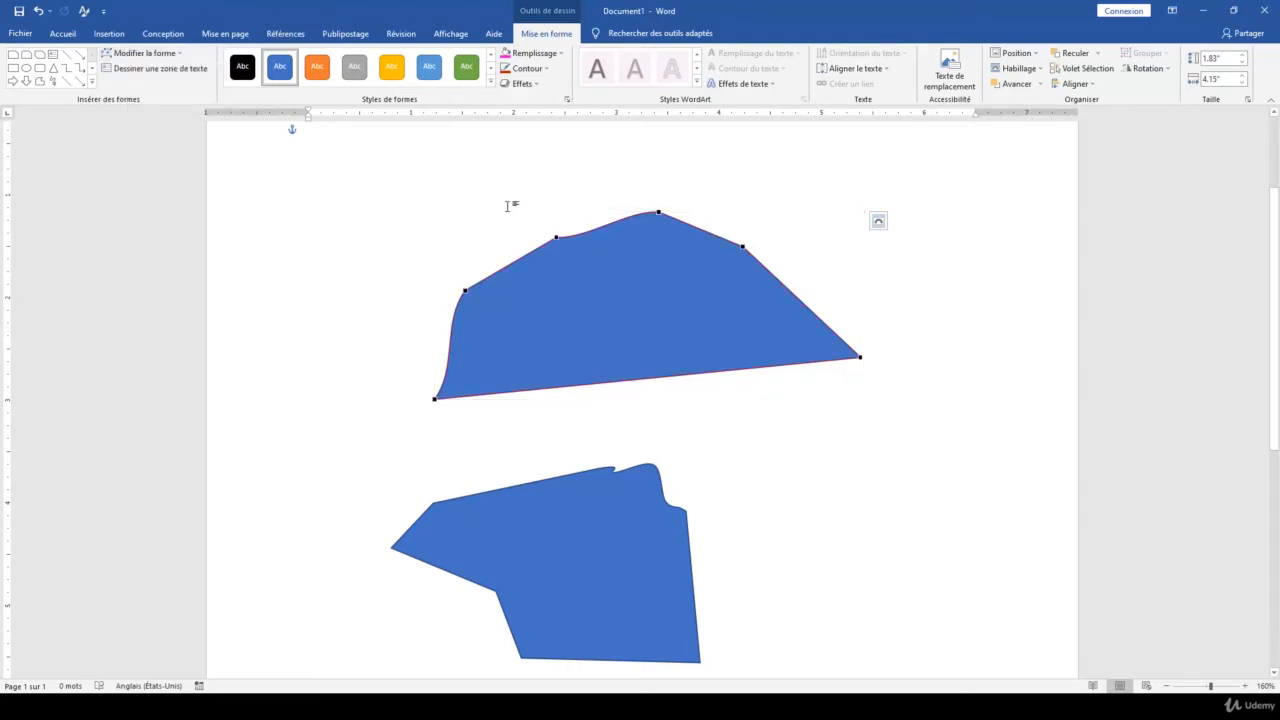
{"action": "left_click", "coordinate": [659, 213]}
{"action": "left_click_drag", "start_coordinate": [626, 211], "coordinate": [560, 238]}
{"action": "left_click_drag", "start_coordinate": [686, 223], "coordinate": [718, 184]}
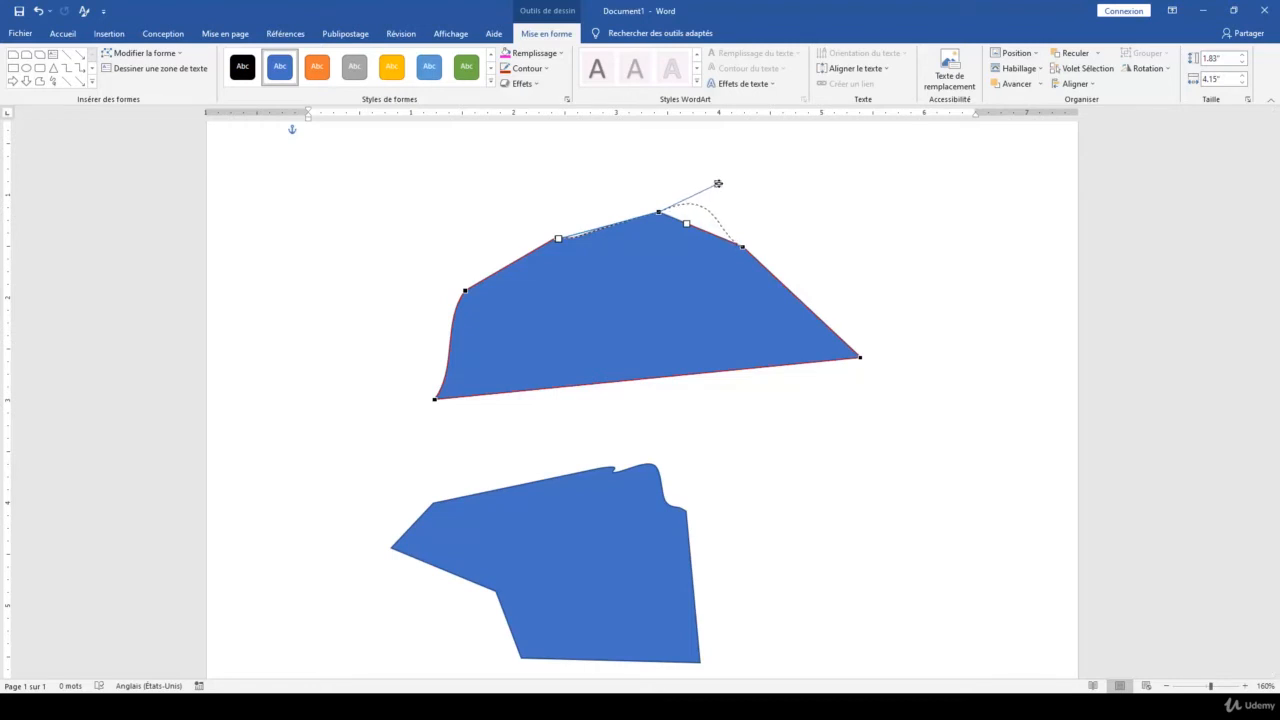
{"action": "left_click_drag", "start_coordinate": [718, 183], "coordinate": [717, 183]}
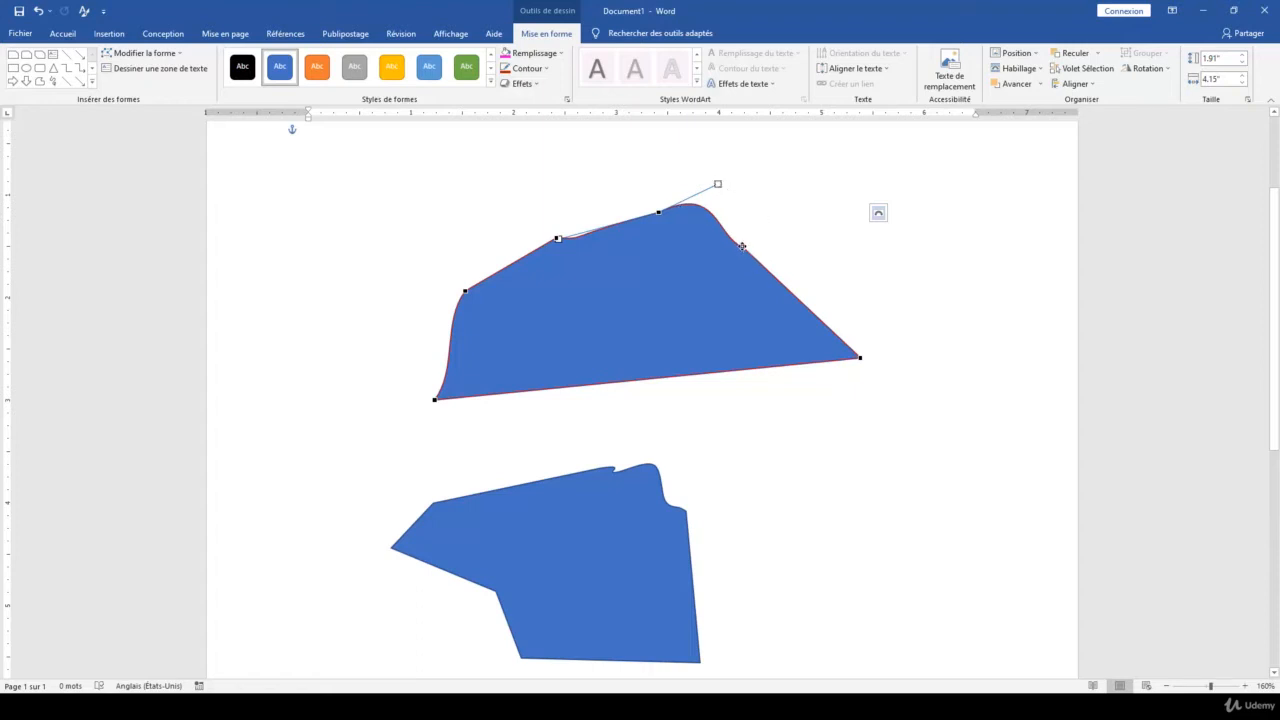
Curve both edges meeting at the upper shape's lower-right corner by pulling its upper handle up and outward and its lower handle downward
{"action": "left_click", "coordinate": [860, 357]}
{"action": "scroll", "coordinate": [866, 352], "scroll_direction": "up", "scroll_amount": 7}
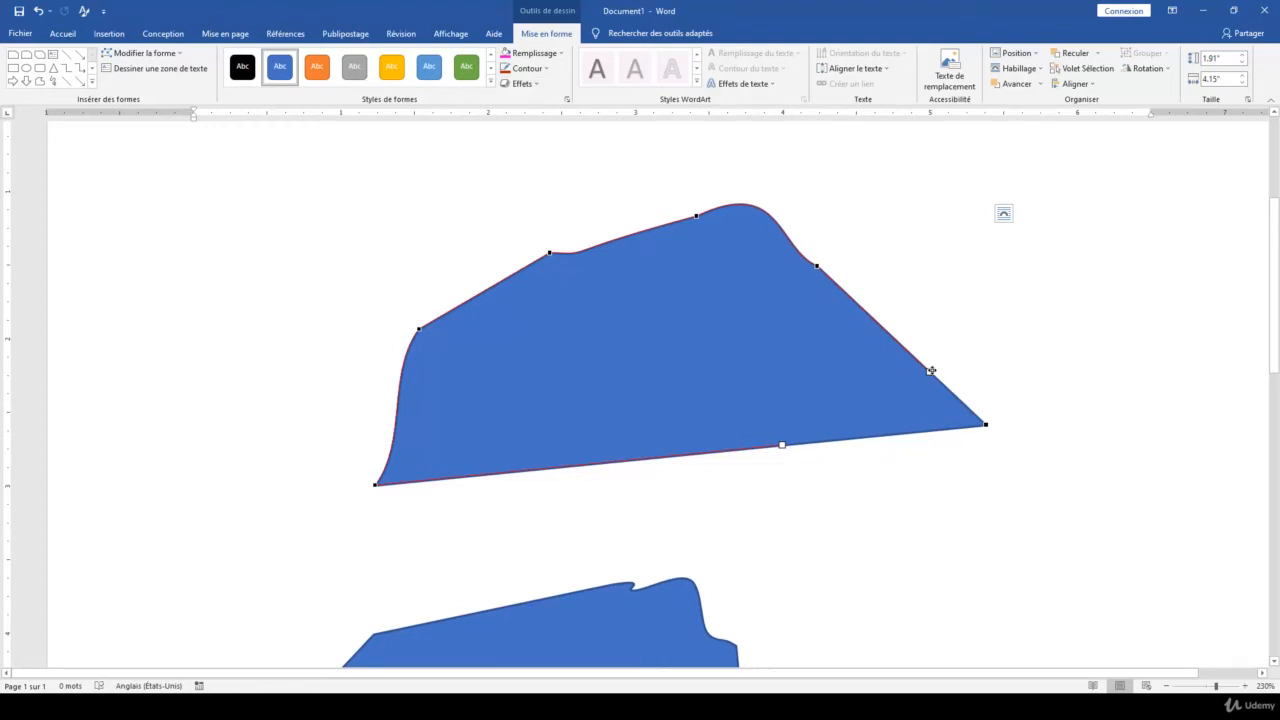
{"action": "left_click_drag", "start_coordinate": [931, 370], "coordinate": [1000, 316]}
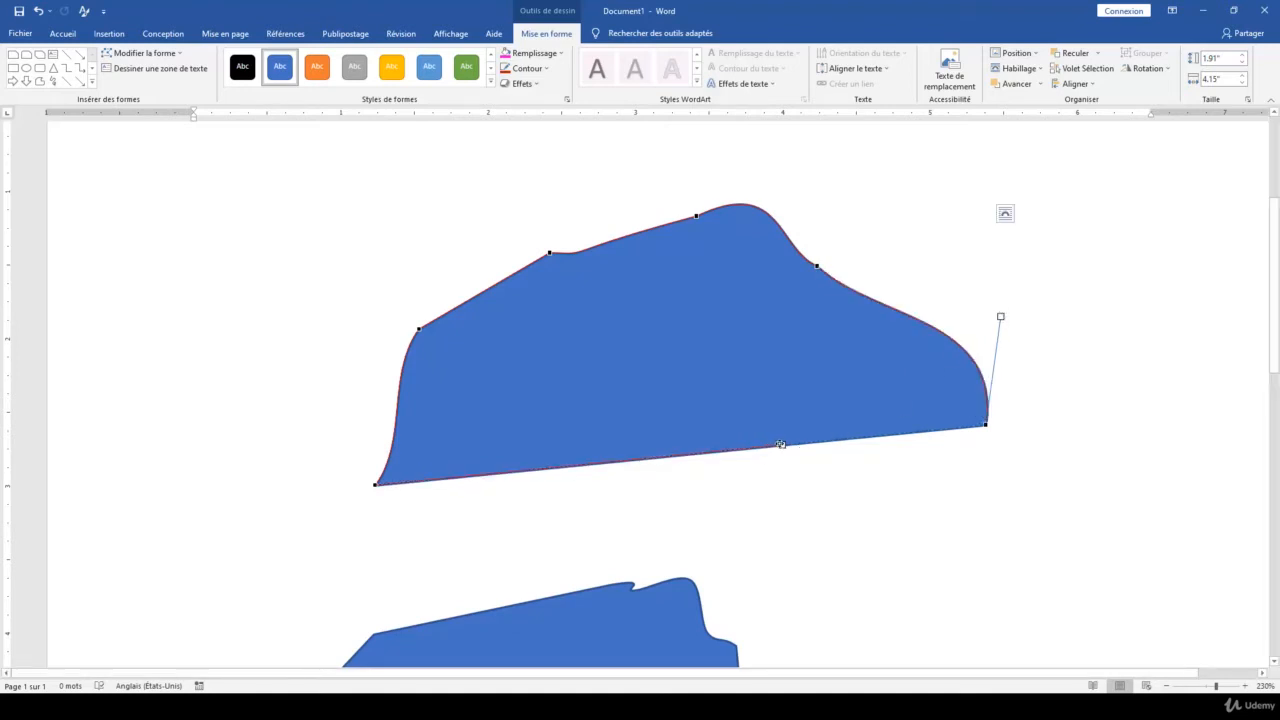
{"action": "left_click_drag", "start_coordinate": [782, 444], "coordinate": [865, 516]}
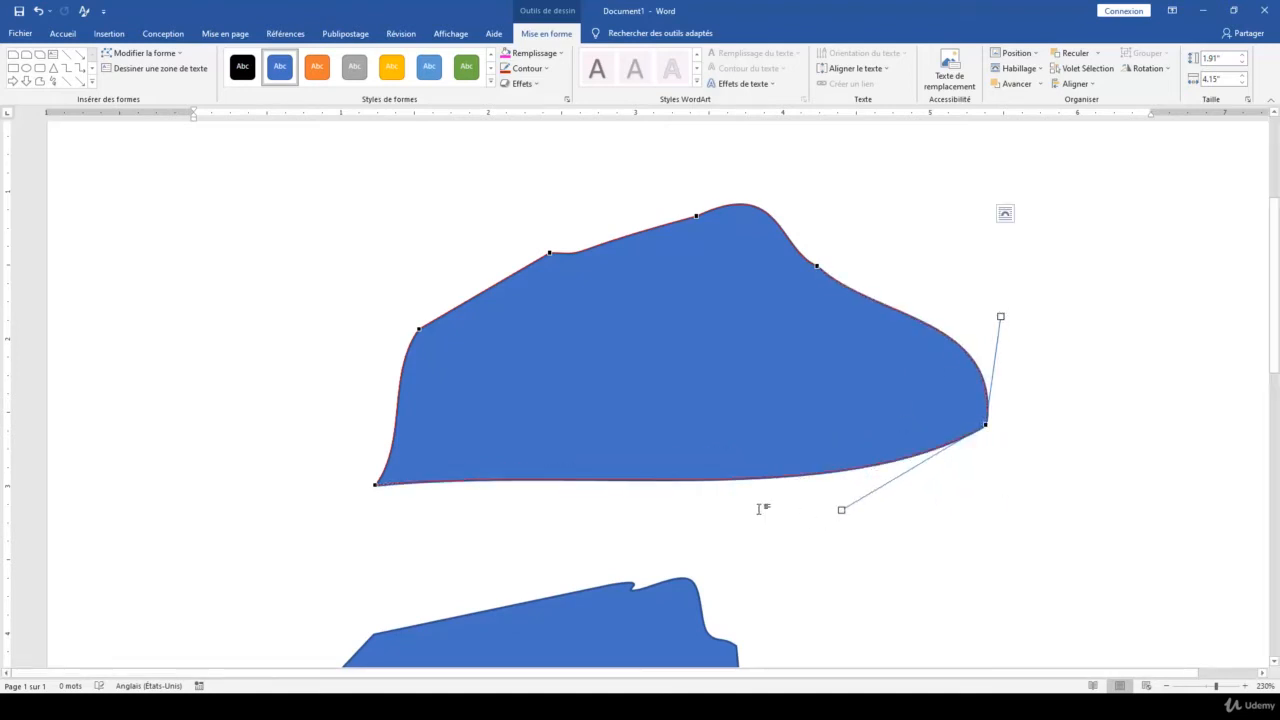
Reshape the bottom edge at the upper shape's lower-left point by pulling its curve handle far up and outward above the point
{"action": "left_click", "coordinate": [376, 484]}
{"action": "left_click_drag", "start_coordinate": [578, 464], "coordinate": [349, 231]}
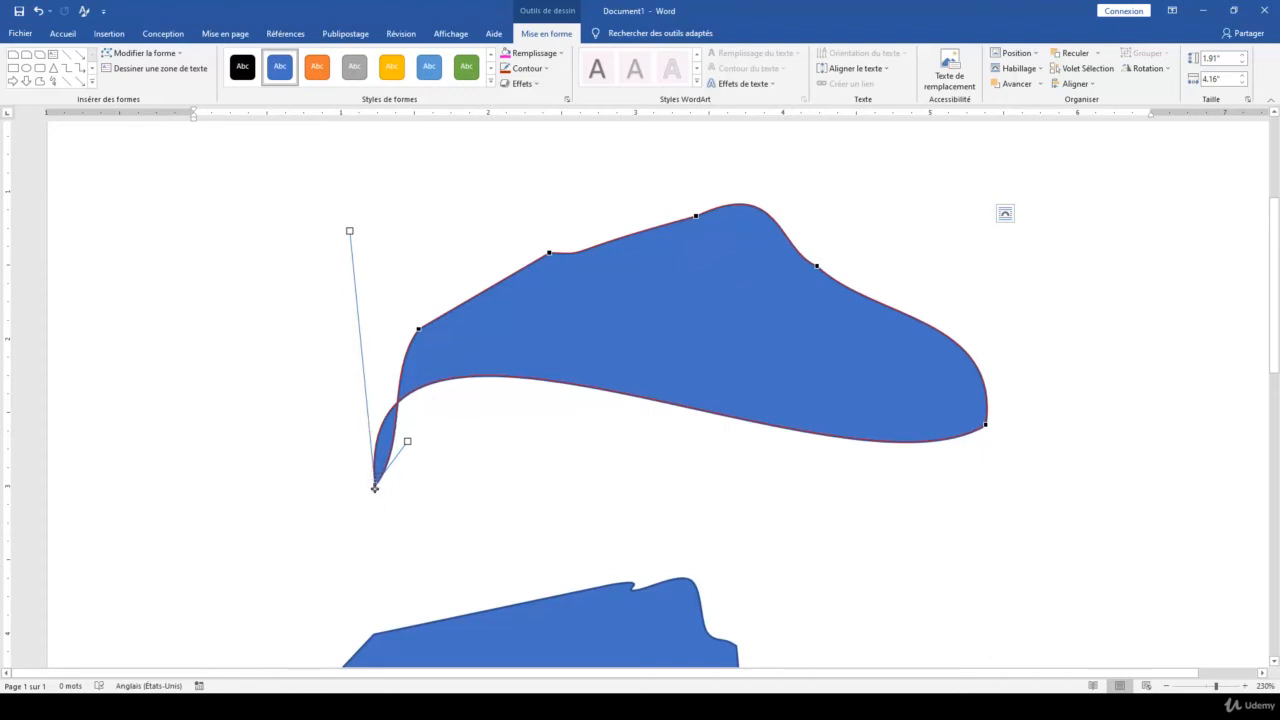
{"action": "scroll", "coordinate": [534, 475], "scroll_direction": "down", "scroll_amount": 3}
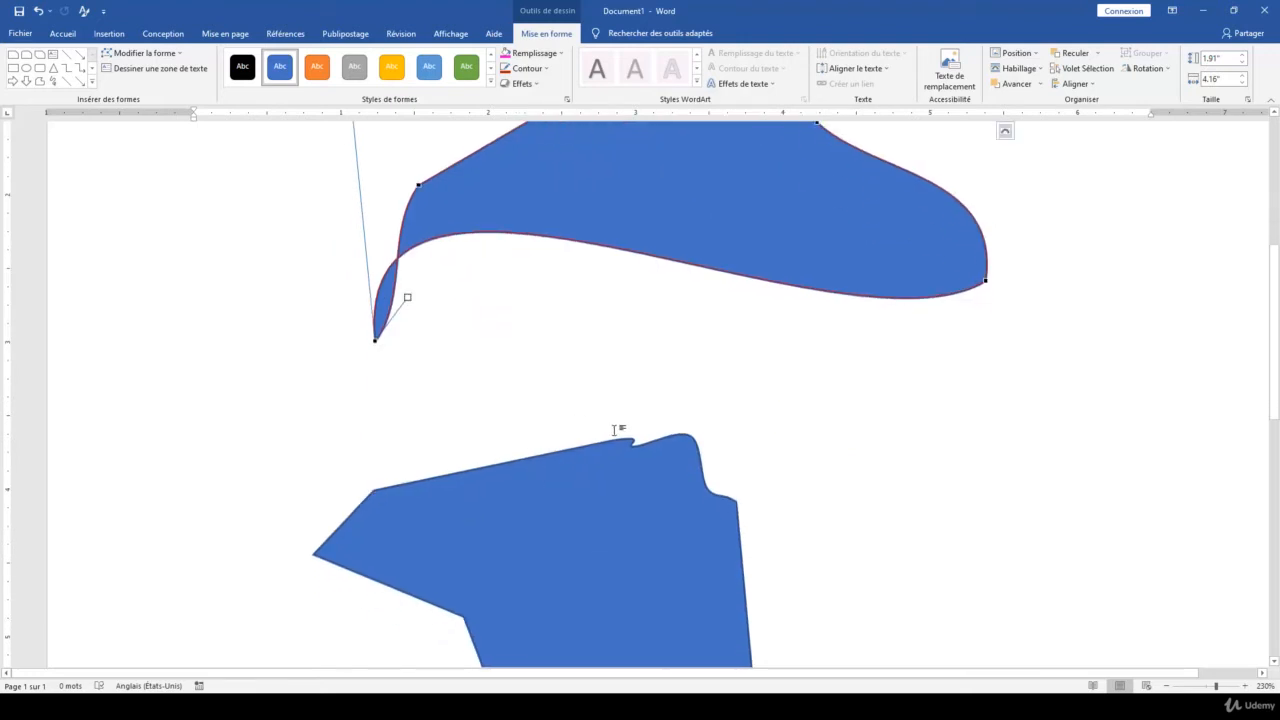
{"action": "scroll", "coordinate": [613, 430], "scroll_direction": "down", "scroll_amount": 2, "text": "ctrl"}
{"action": "scroll", "coordinate": [613, 430], "scroll_direction": "up", "scroll_amount": 3}
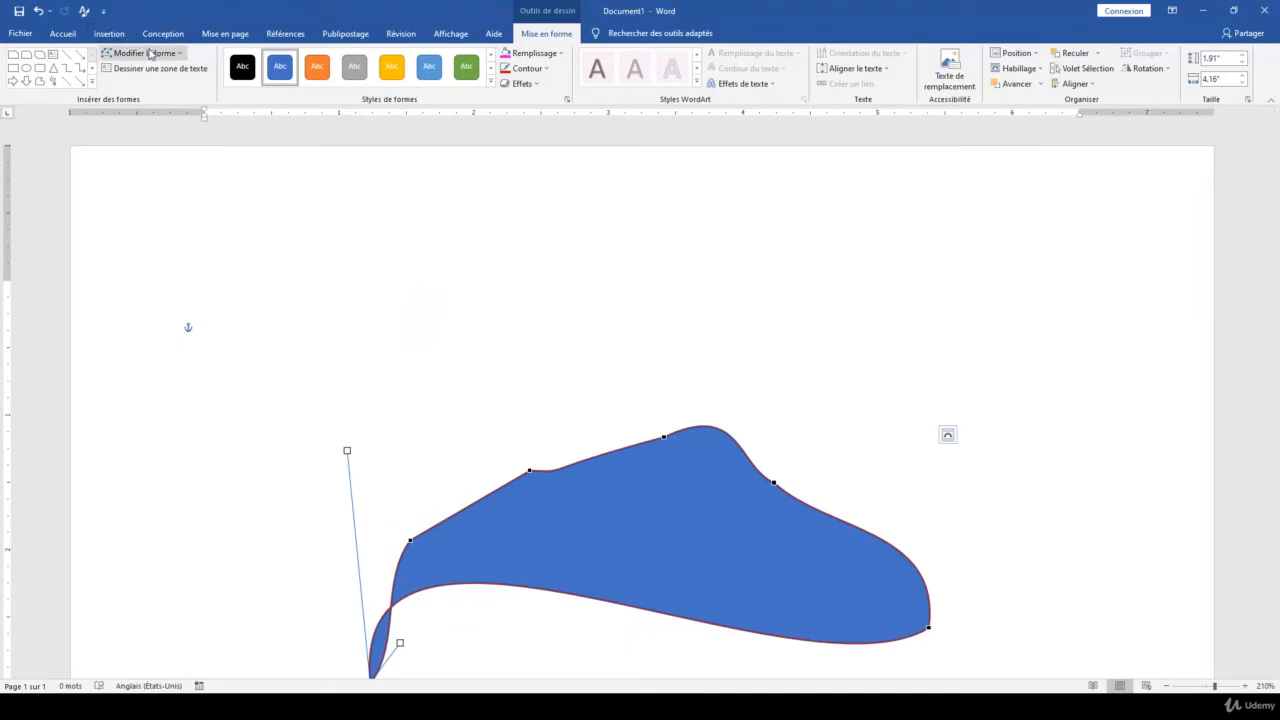
Look over the gallery of insertable shapes without choosing one
{"action": "left_click", "coordinate": [110, 34]}
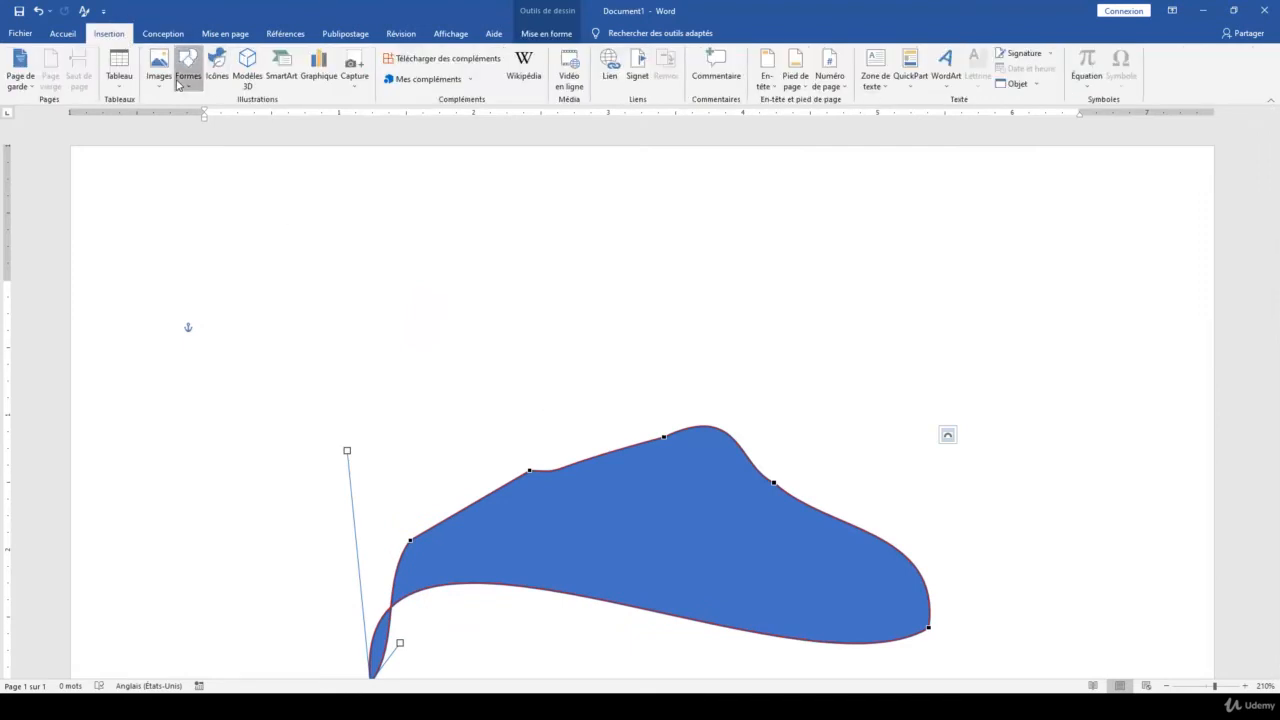
{"action": "left_click", "coordinate": [188, 68]}
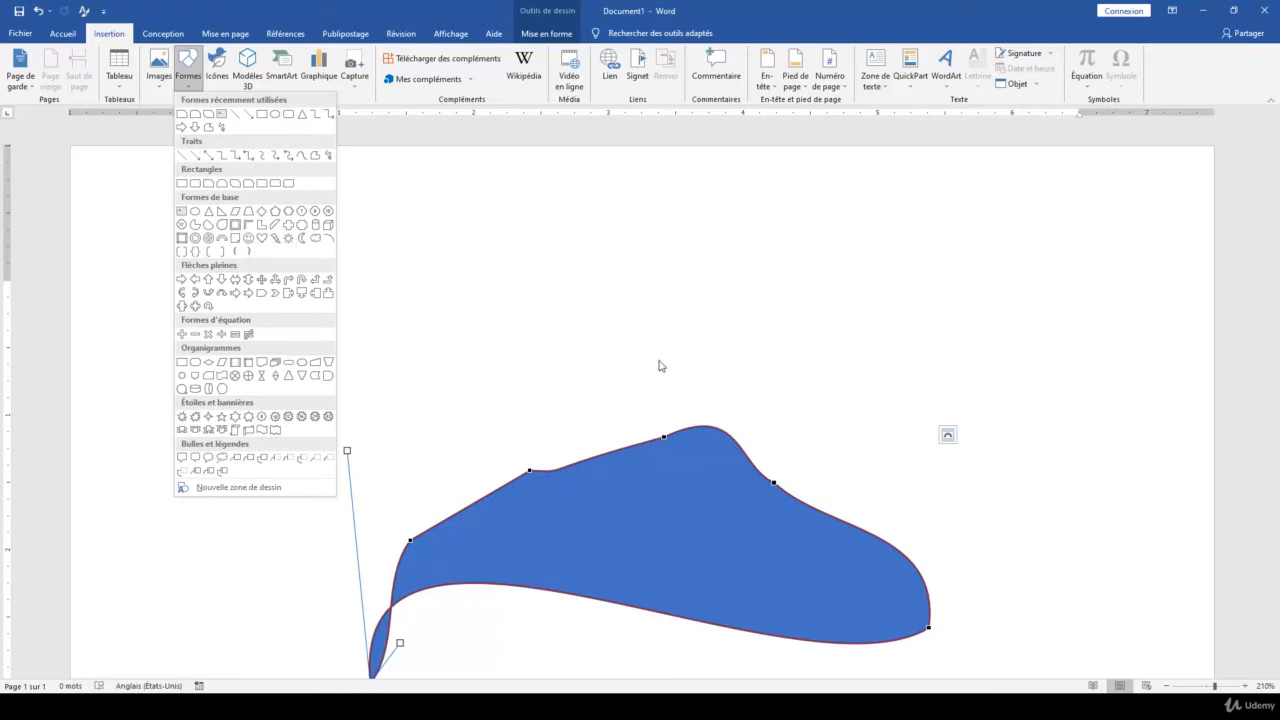
{"action": "left_click", "coordinate": [678, 439]}
{"action": "left_click", "coordinate": [676, 445]}
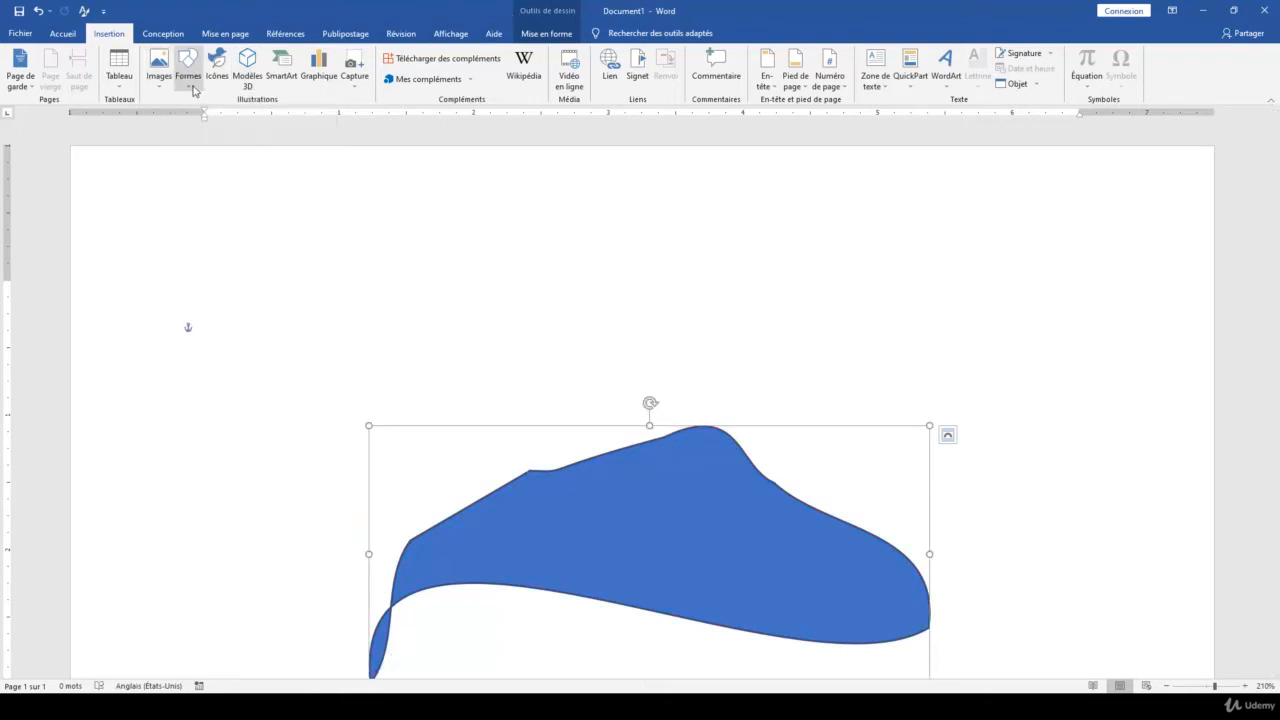
Show the upper shape's edit points again to review them
{"action": "scroll", "coordinate": [451, 234], "scroll_direction": "down", "scroll_amount": 2}
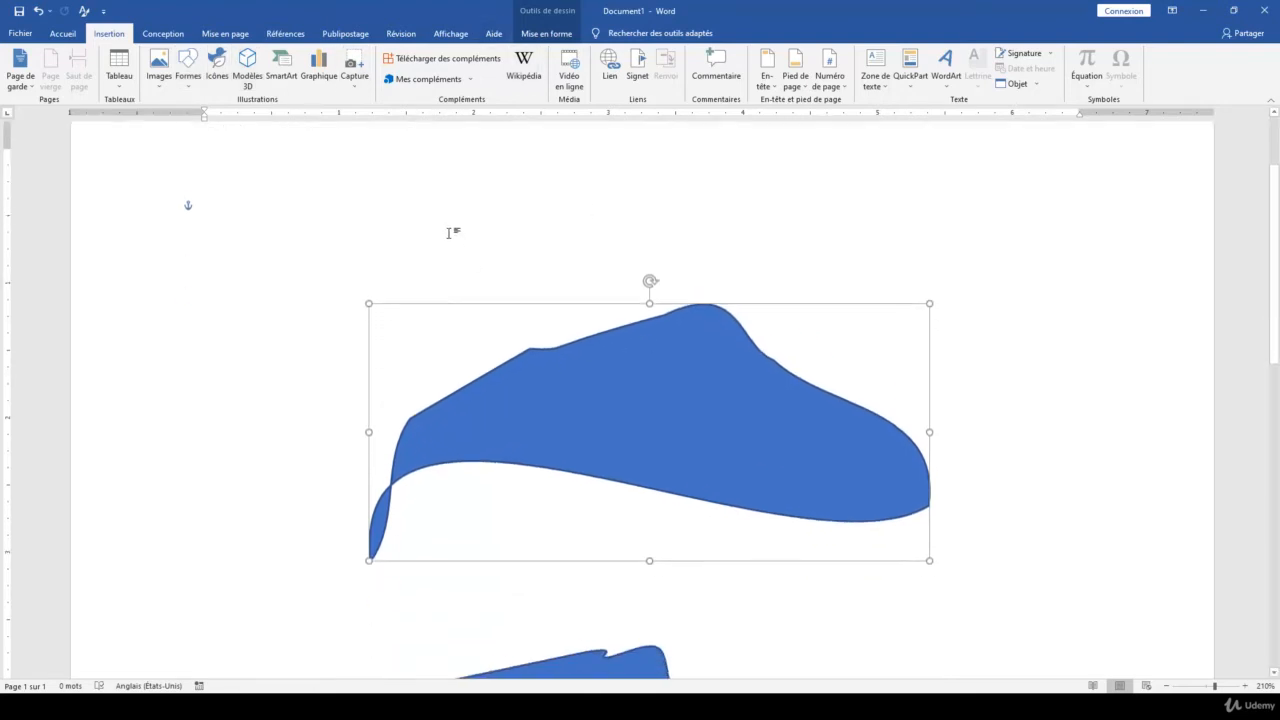
{"action": "left_click", "coordinate": [546, 33]}
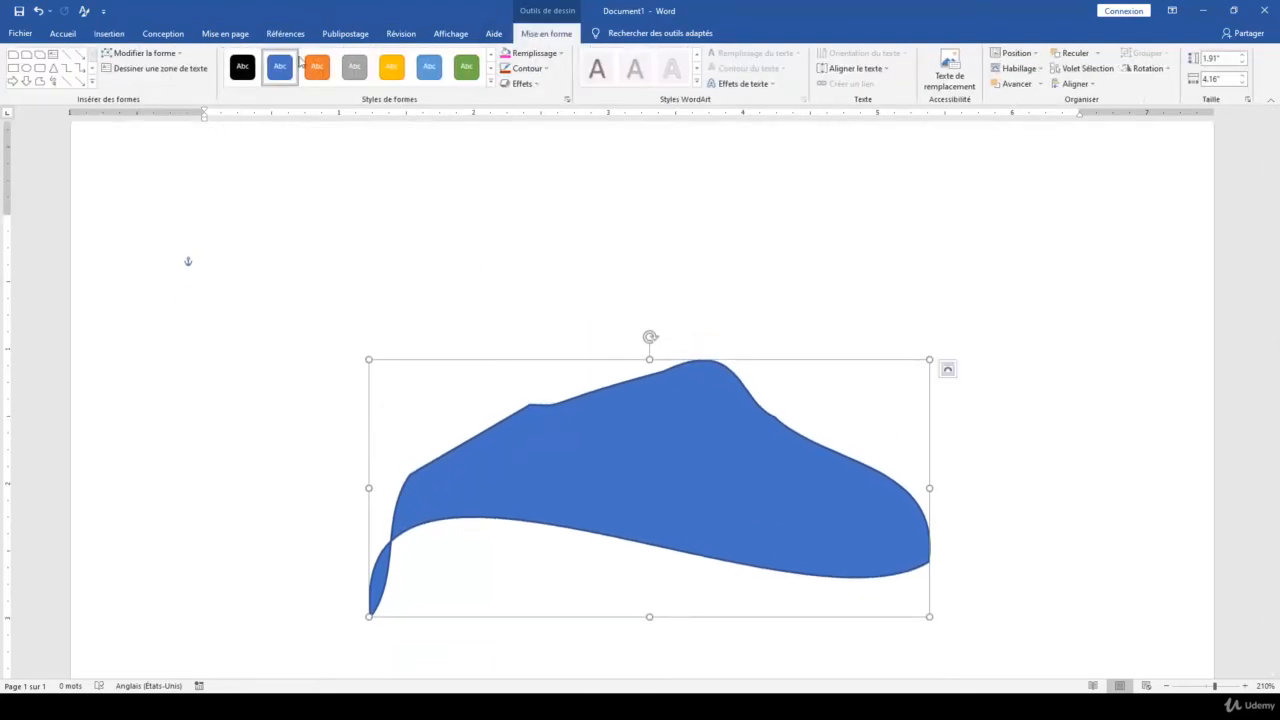
{"action": "left_click", "coordinate": [157, 54]}
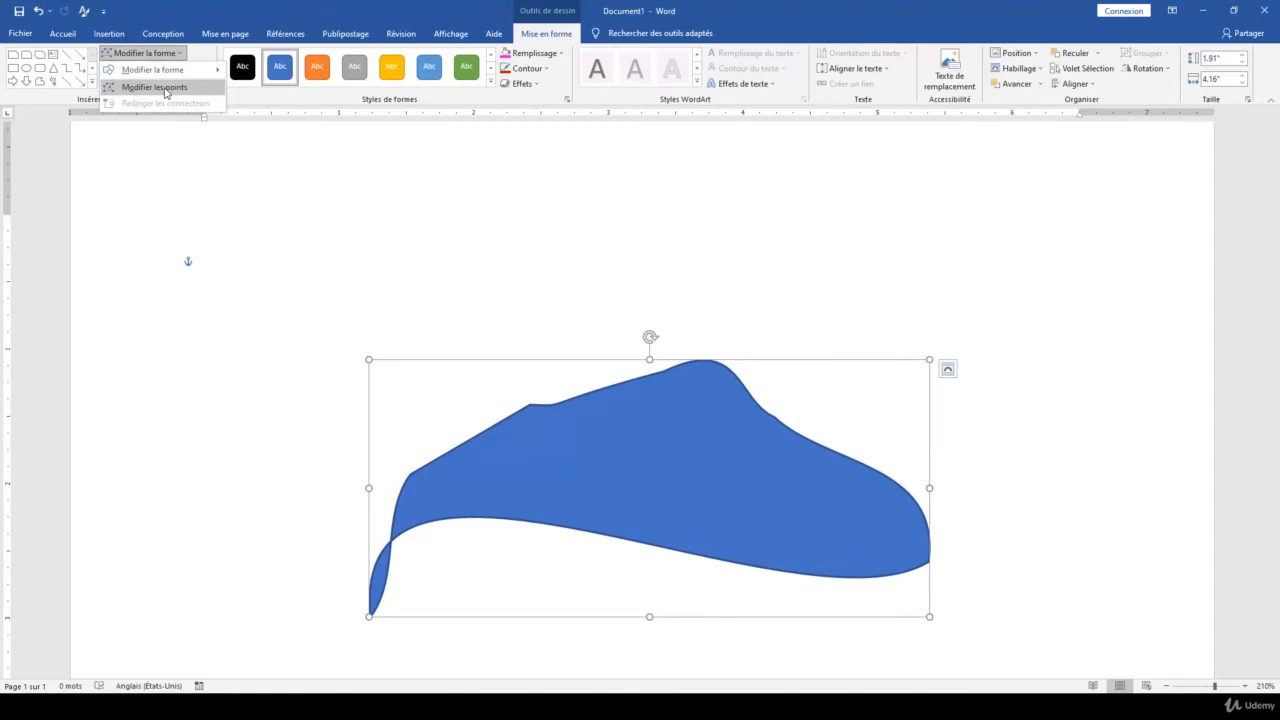
{"action": "left_click", "coordinate": [166, 94]}
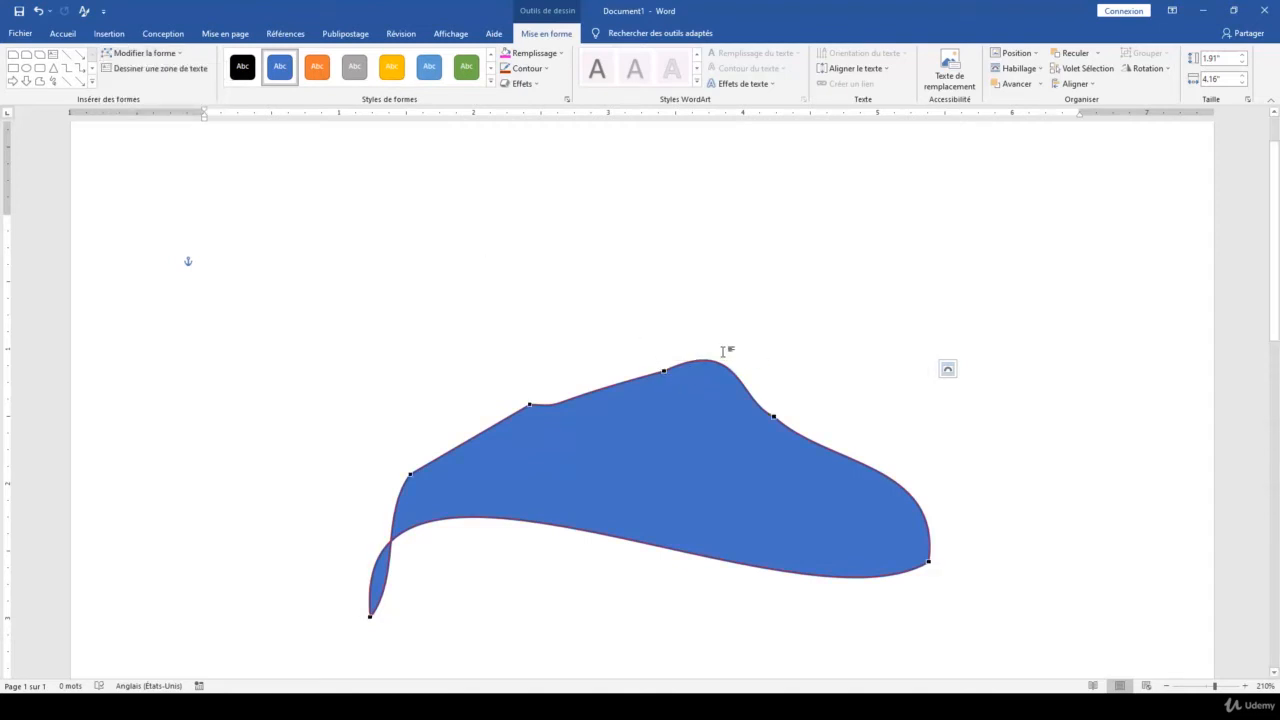
{"action": "scroll", "coordinate": [722, 351], "scroll_direction": "down", "scroll_amount": 5}
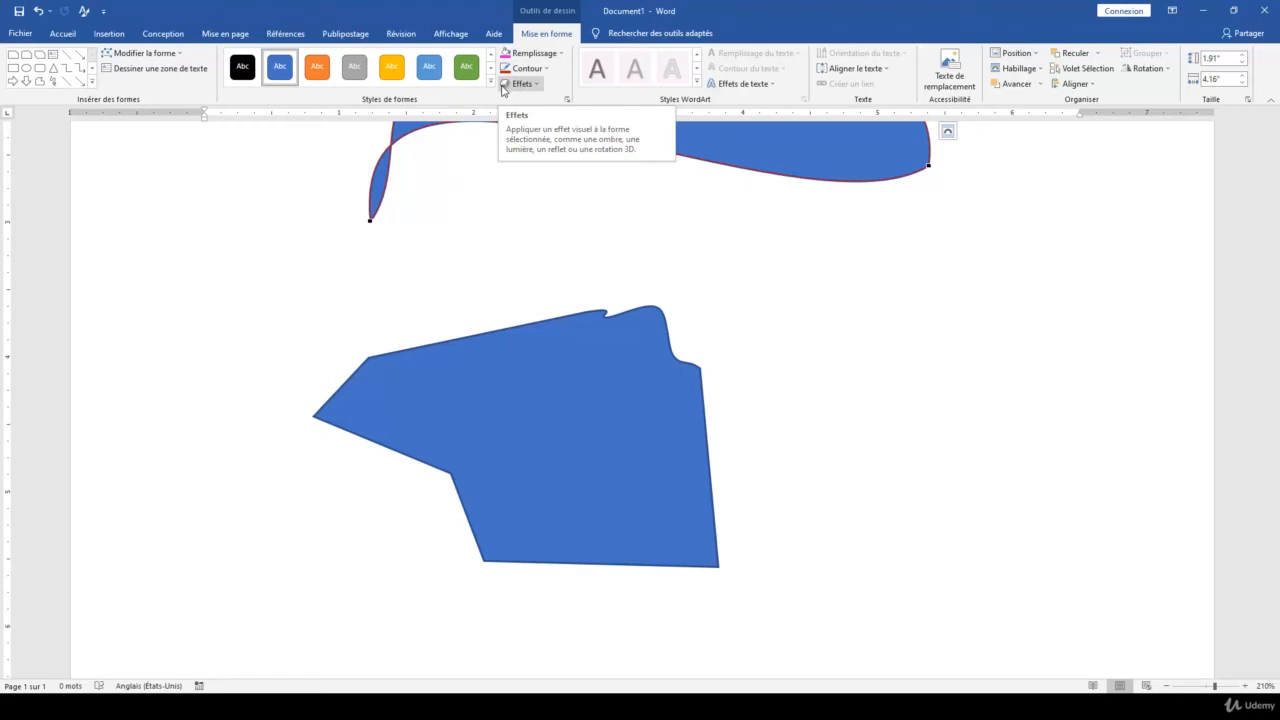
Open the 3D options of the preset effects for the lower shape
{"action": "left_click", "coordinate": [600, 357]}
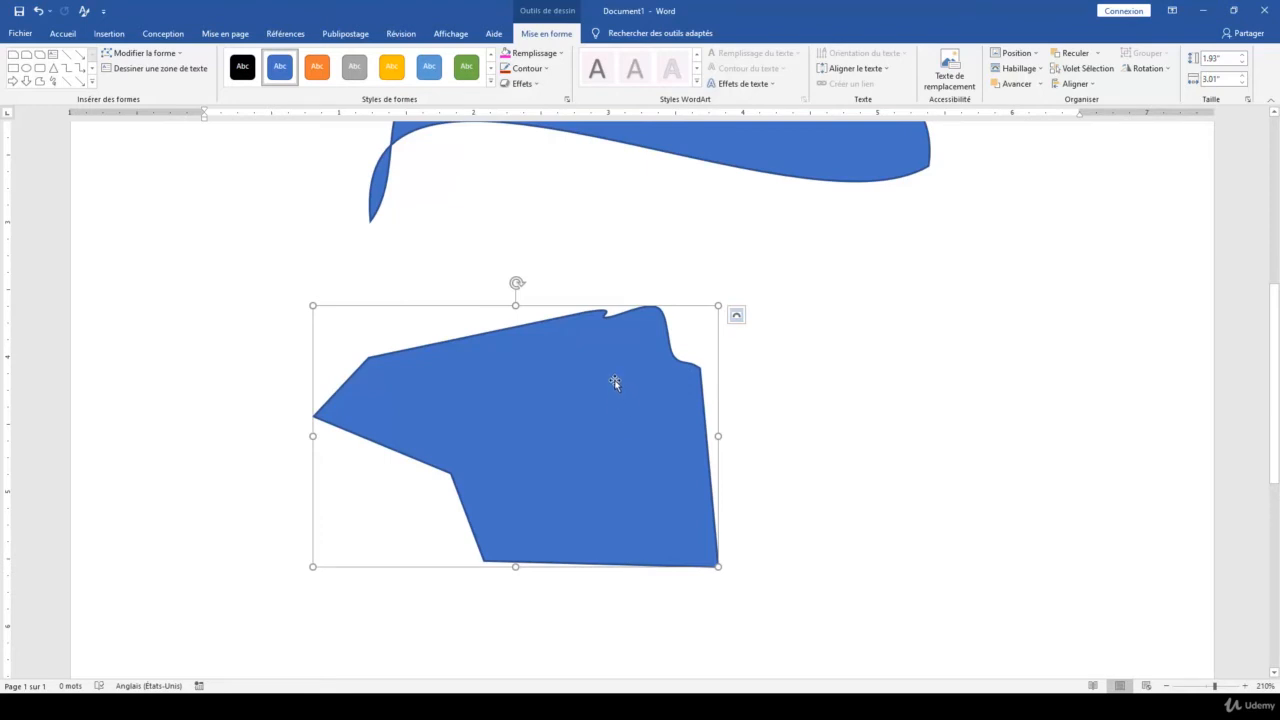
{"action": "left_click", "coordinate": [535, 86]}
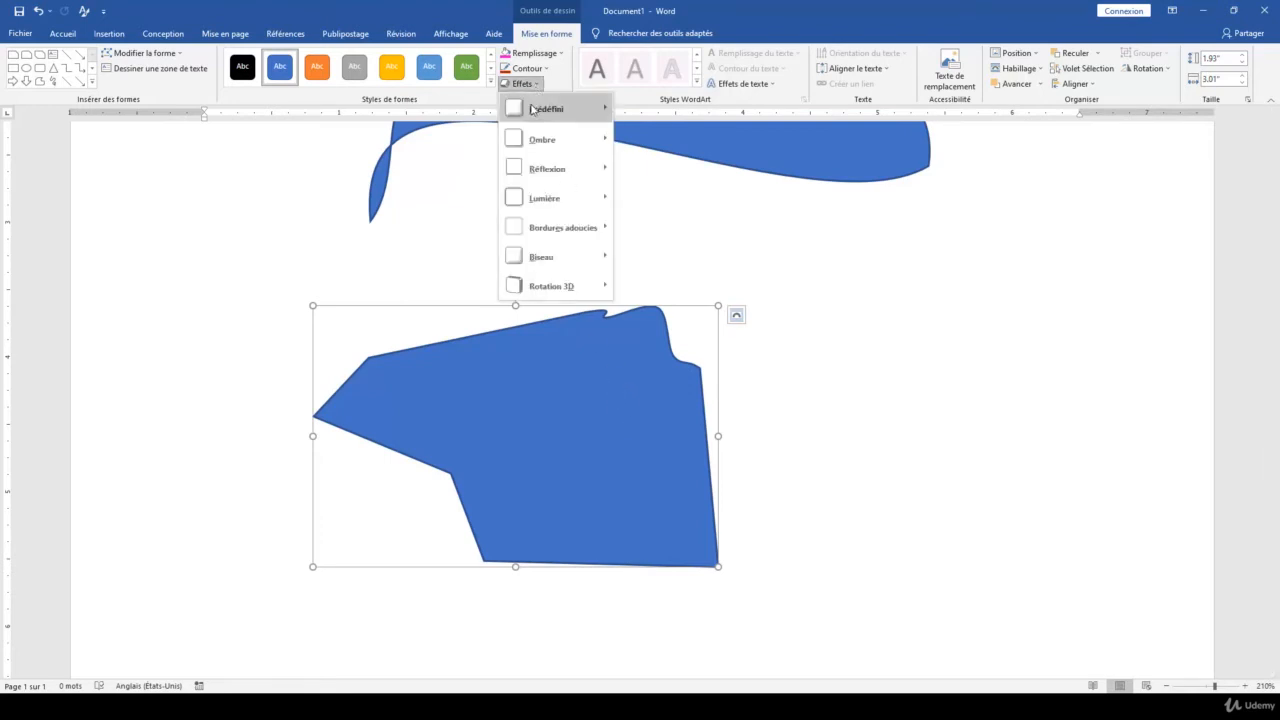
{"action": "mouse_move", "coordinate": [538, 264]}
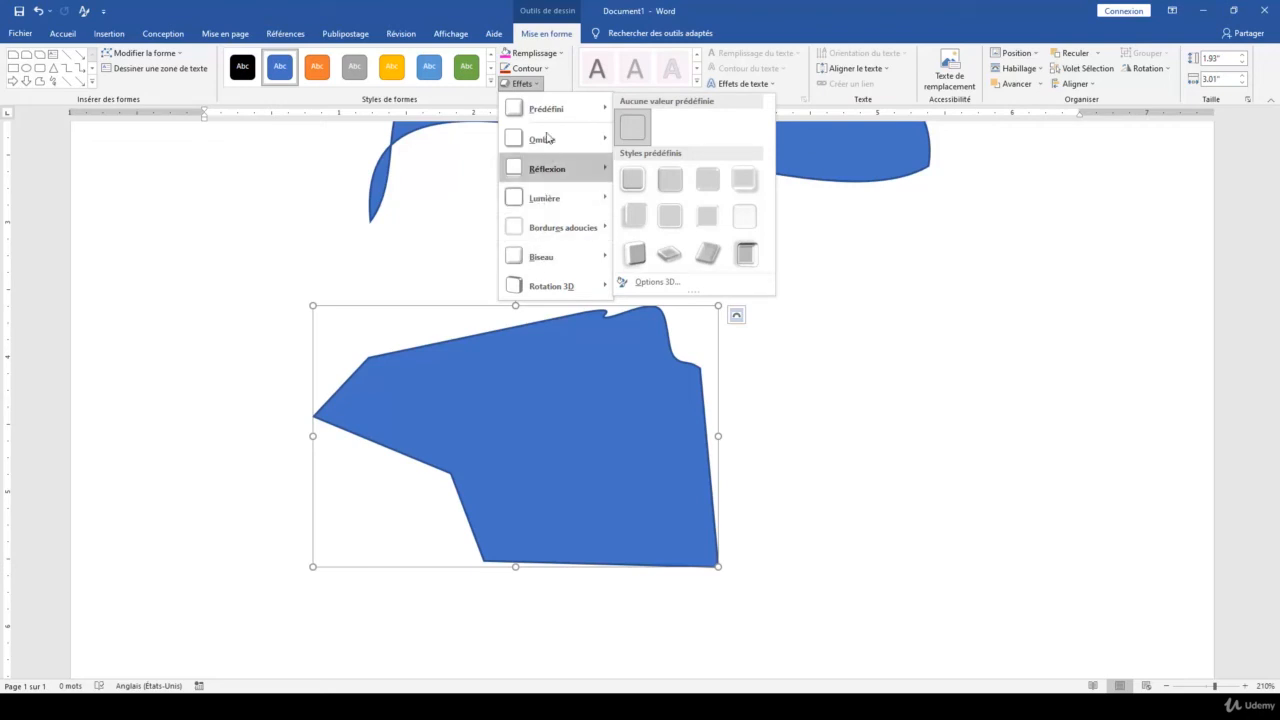
{"action": "mouse_move", "coordinate": [545, 212]}
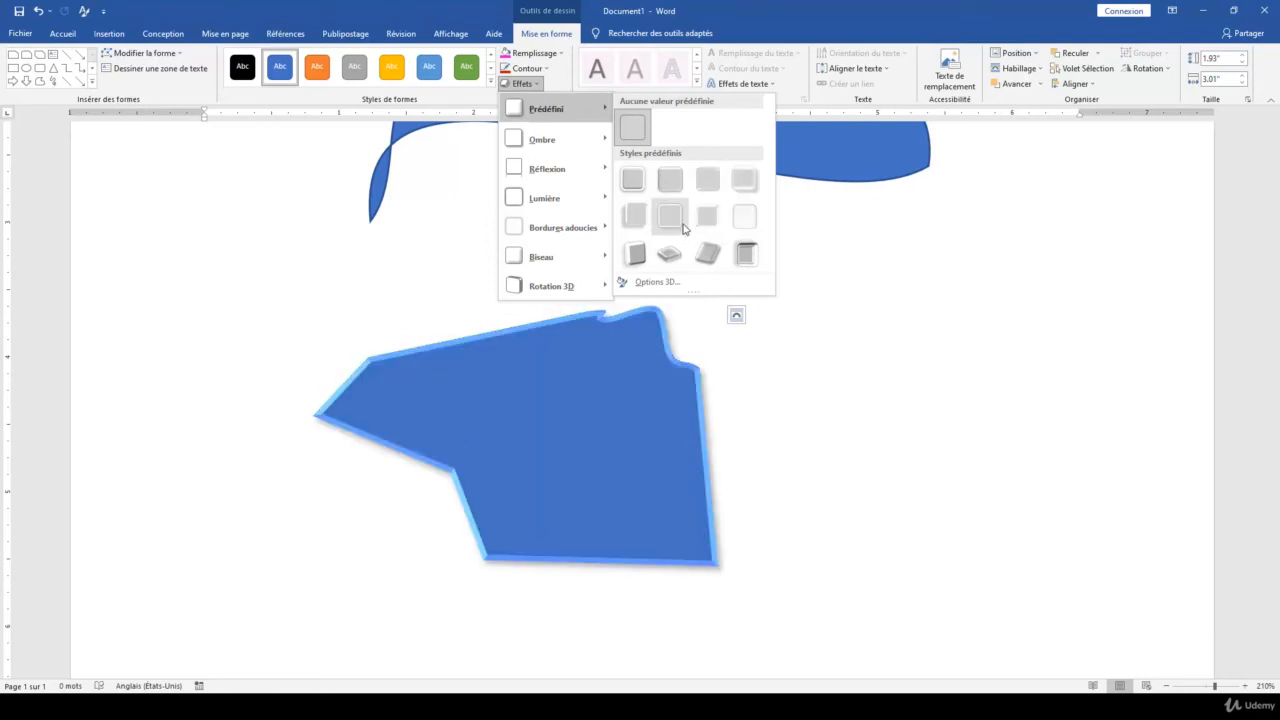
{"action": "left_click", "coordinate": [651, 283]}
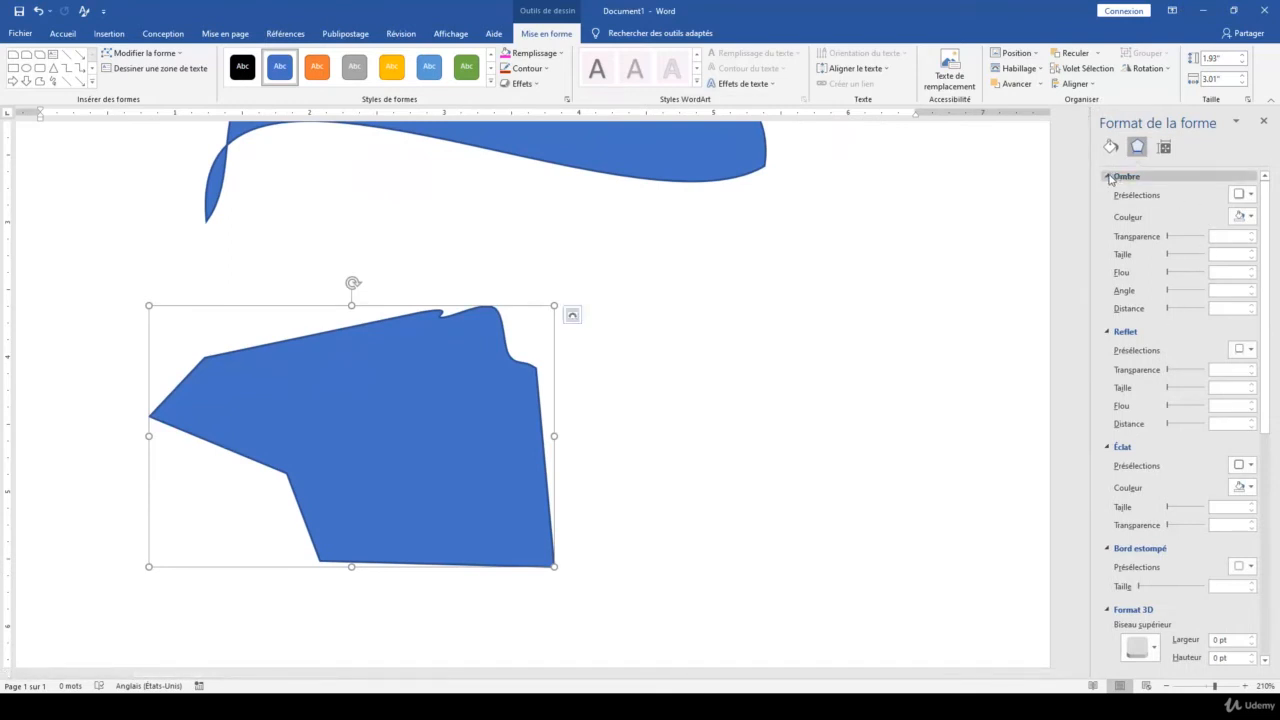
Collapse the shadow, reflection, glow, soft edges, 3D format and 3D rotation sections of the shape's effect settings
{"action": "left_click", "coordinate": [1110, 177]}
{"action": "left_click", "coordinate": [1110, 194]}
{"action": "left_click", "coordinate": [1110, 211]}
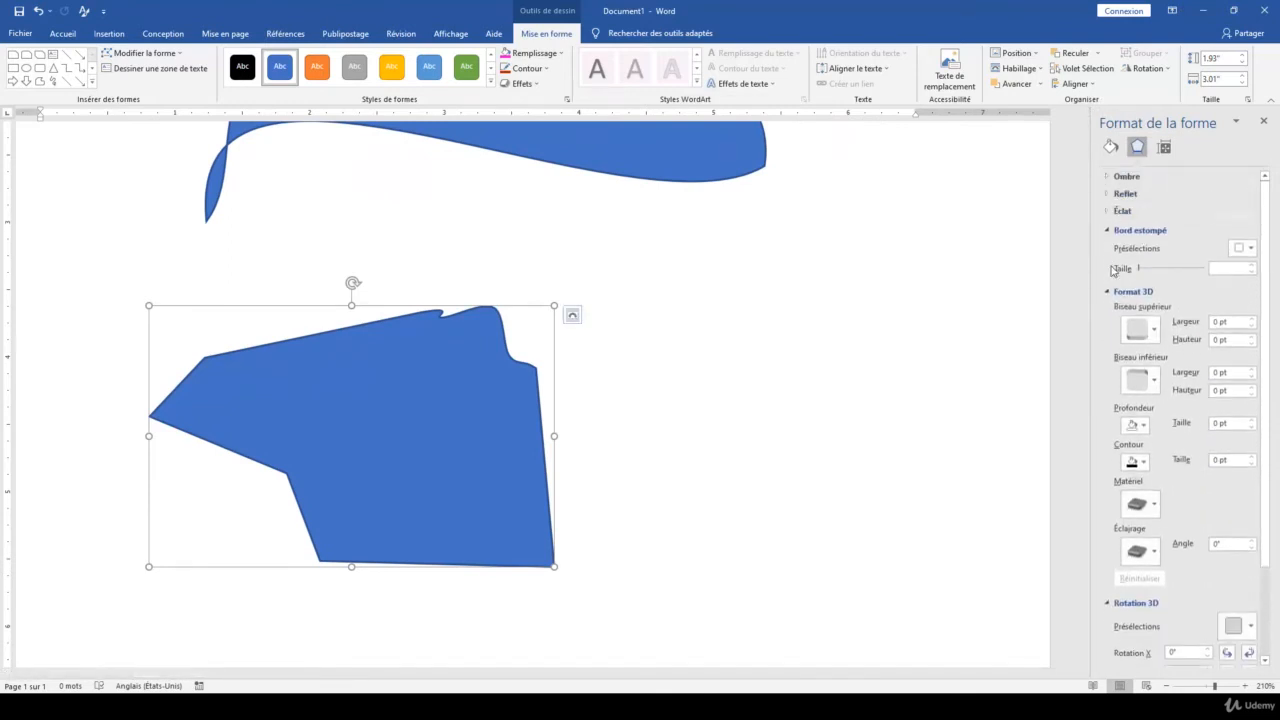
{"action": "left_click", "coordinate": [1110, 228]}
{"action": "left_click", "coordinate": [1112, 250]}
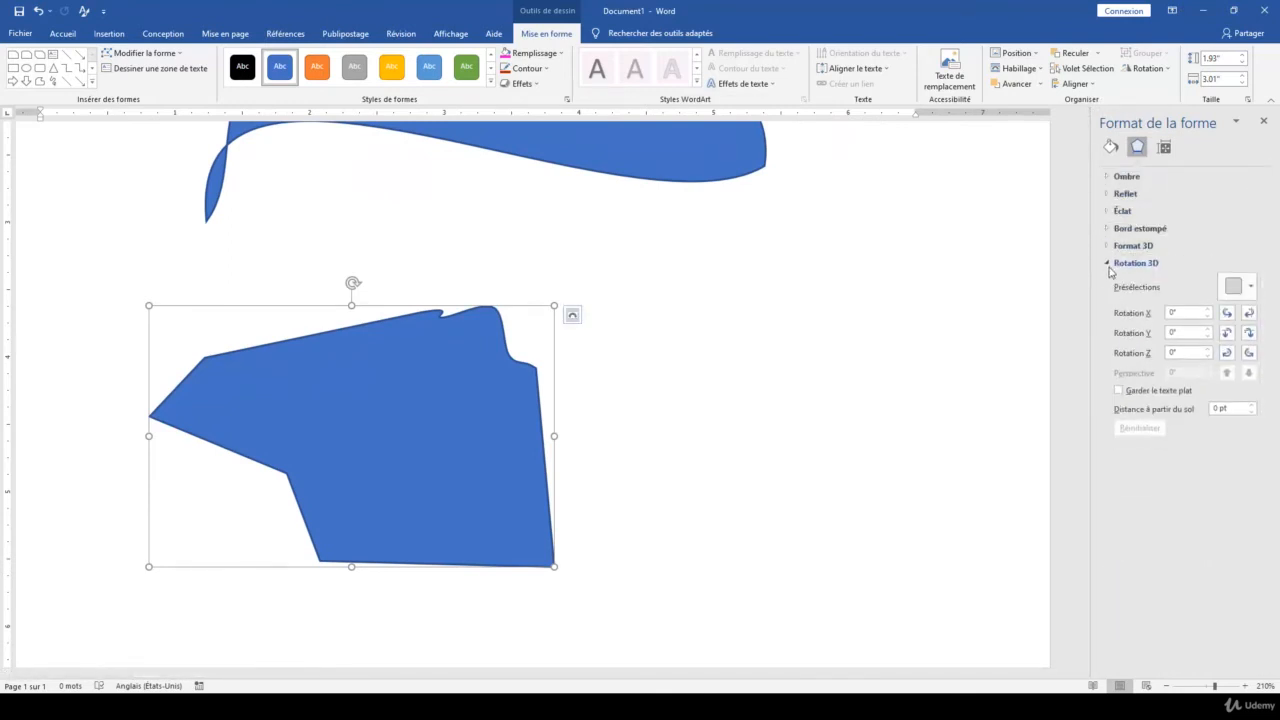
{"action": "left_click", "coordinate": [1112, 263]}
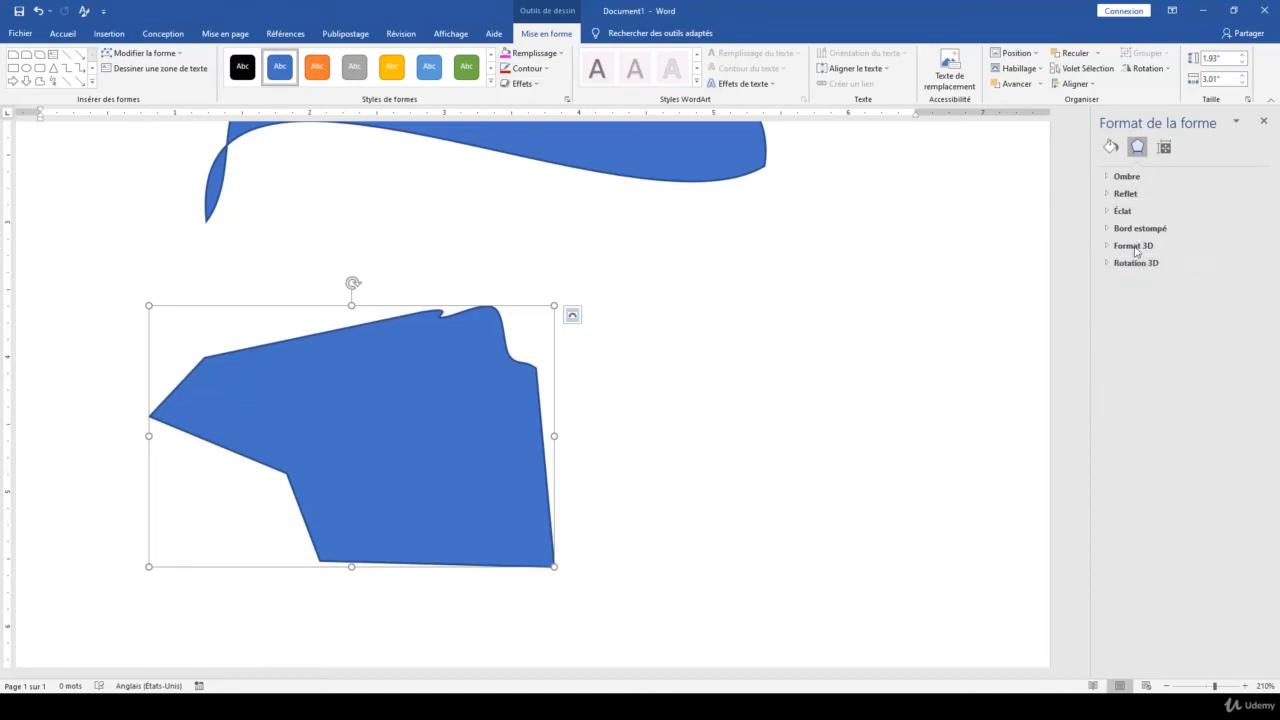
Expand the shadow settings and apply the first outer shadow preset to the lower shape
{"action": "left_click", "coordinate": [522, 84]}
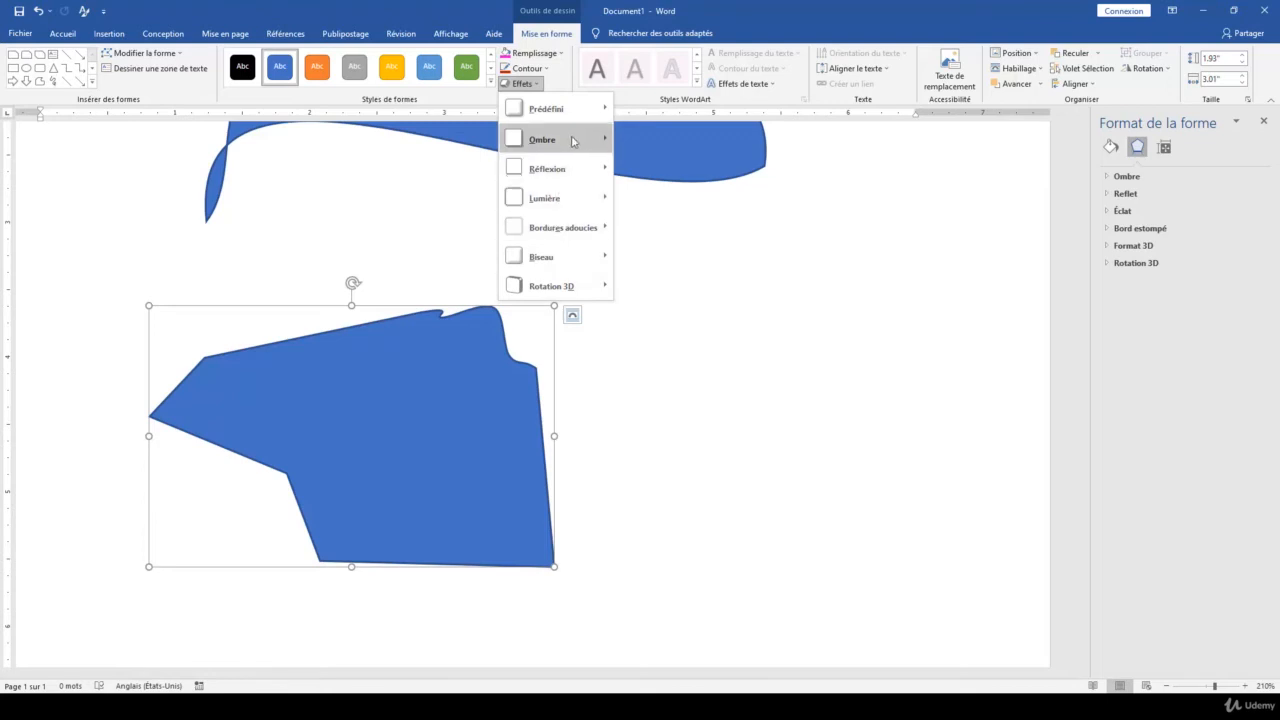
{"action": "mouse_move", "coordinate": [571, 139]}
{"action": "left_click", "coordinate": [1125, 194]}
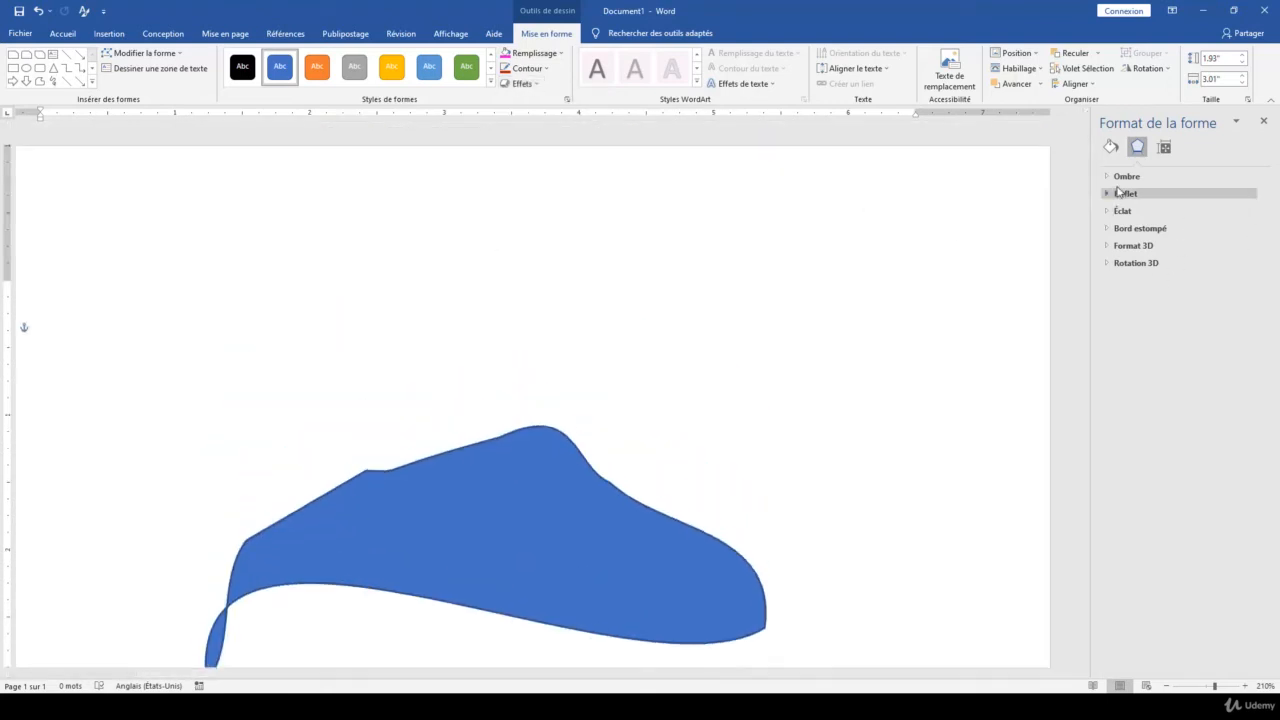
{"action": "left_click", "coordinate": [1120, 177]}
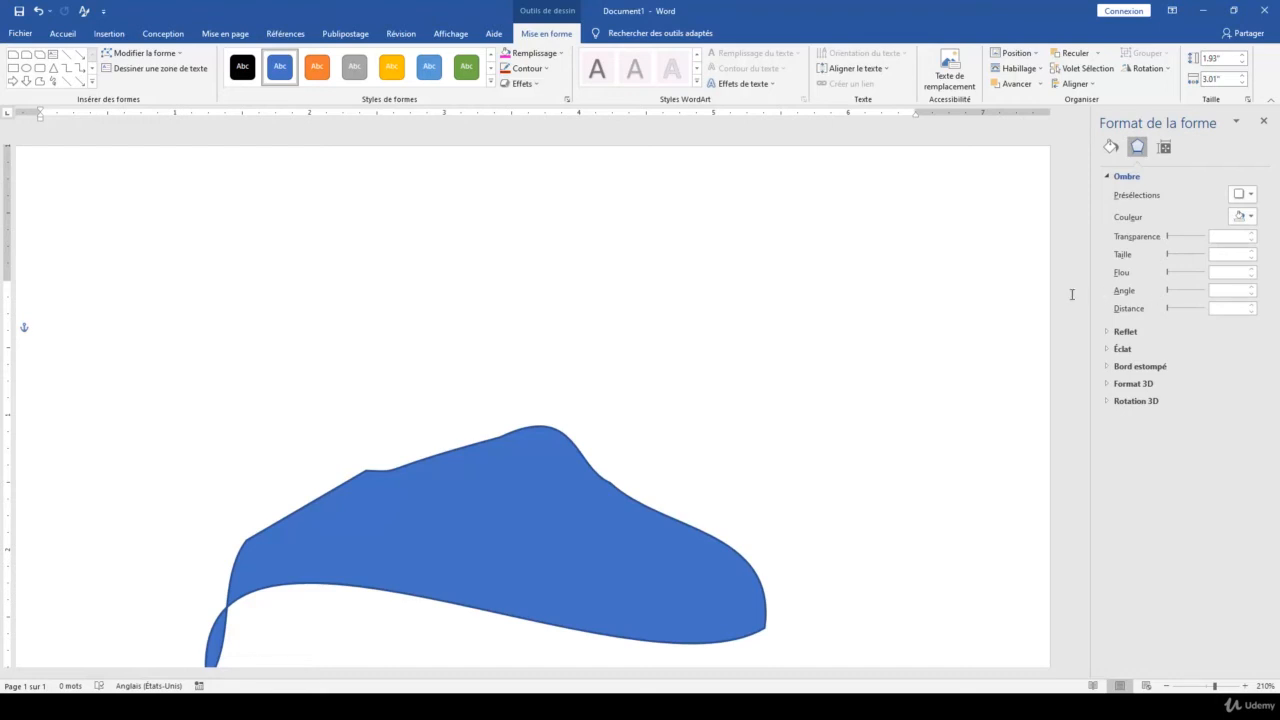
{"action": "scroll", "coordinate": [713, 334], "scroll_direction": "down", "scroll_amount": 5}
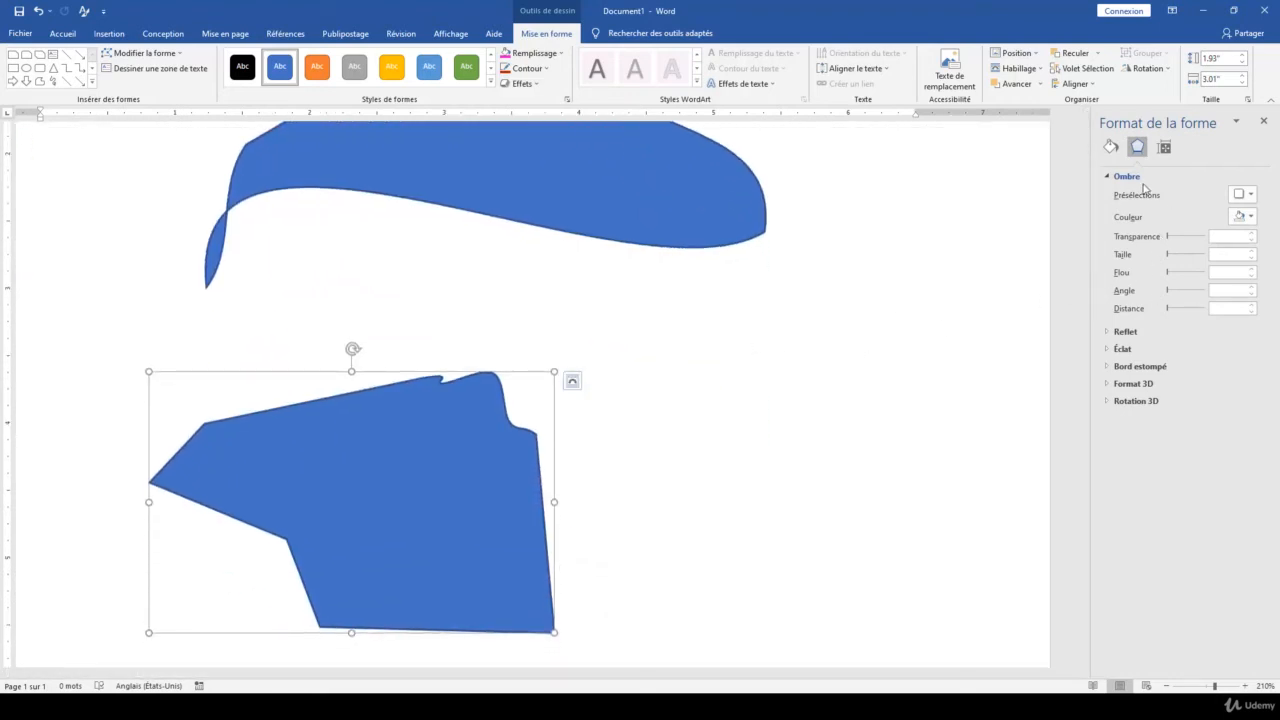
{"action": "left_click", "coordinate": [1249, 195]}
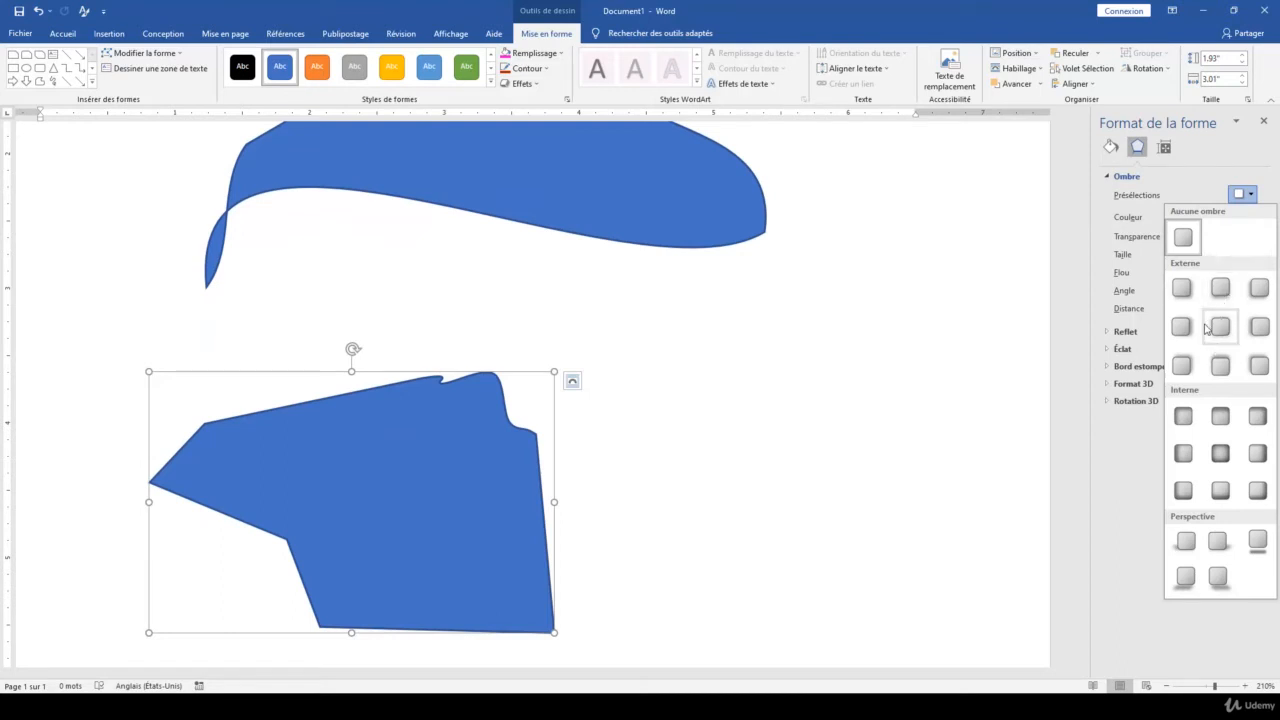
{"action": "left_click", "coordinate": [1182, 288]}
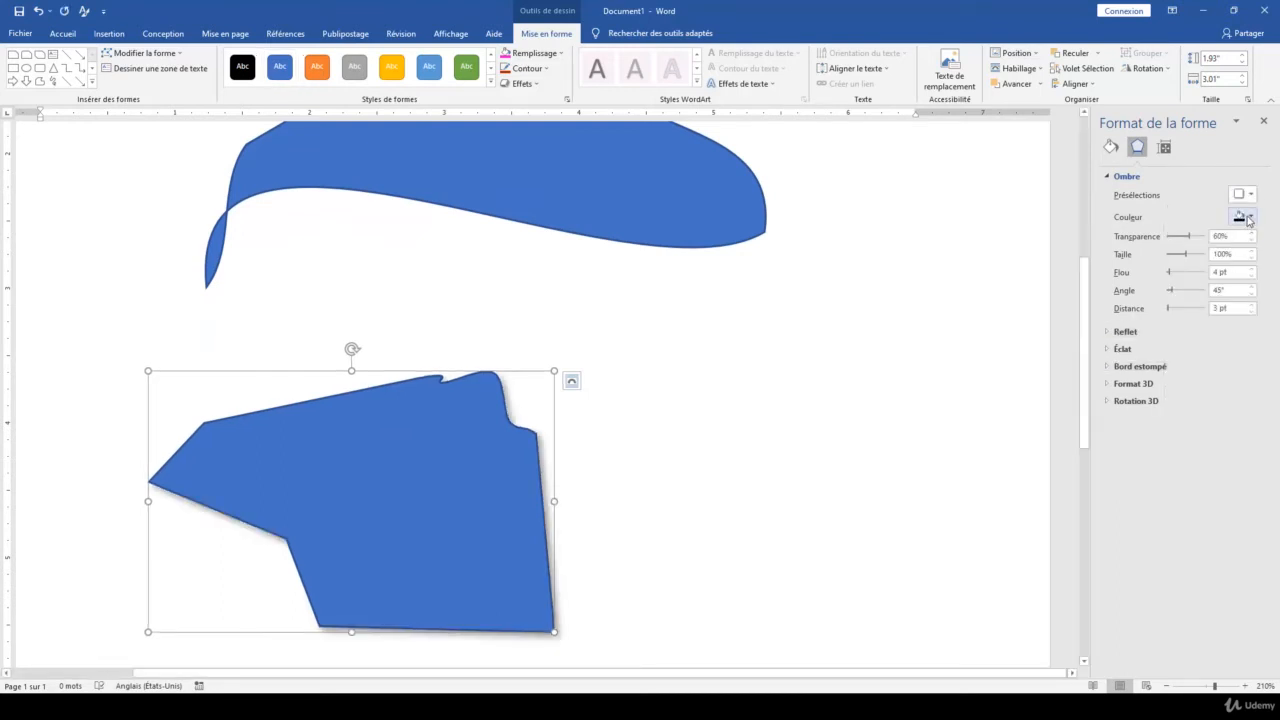
Make the lower shape's shadow red with 0% transparency, 85% size, 11 pt blur, 77° angle and 29 pt distance
{"action": "left_click", "coordinate": [1249, 217]}
{"action": "left_click", "coordinate": [1181, 324]}
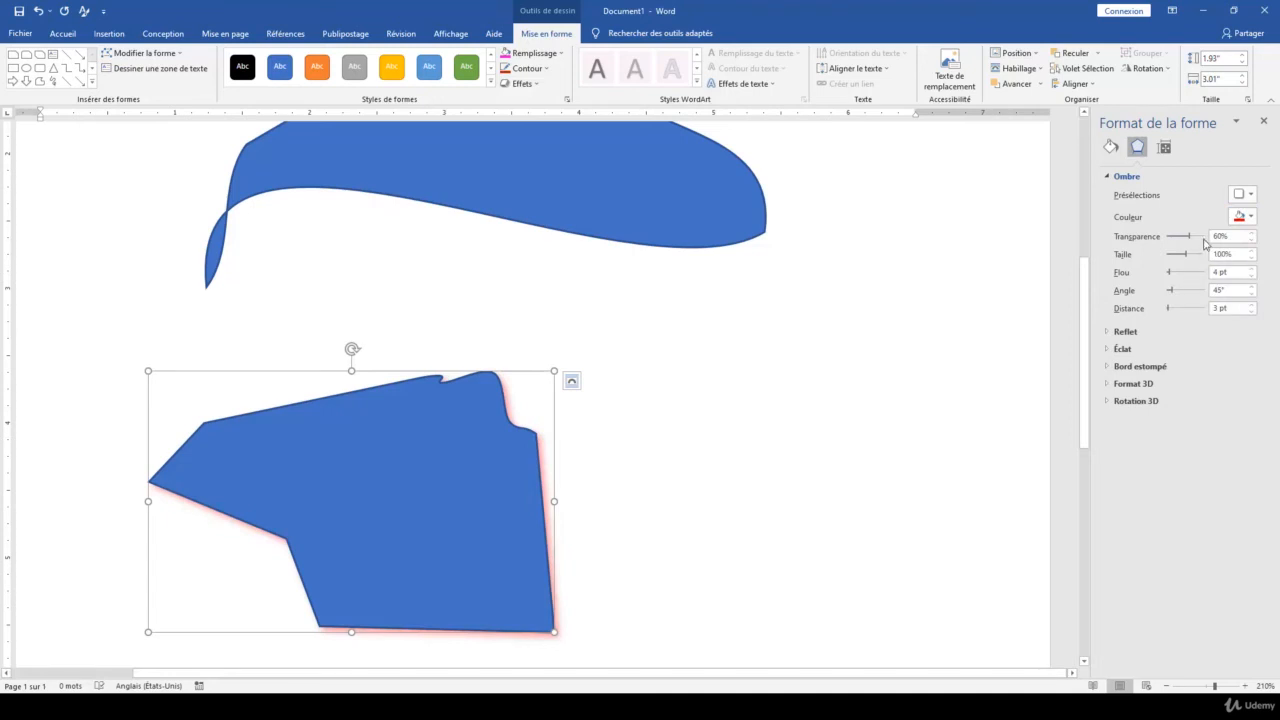
{"action": "left_click_drag", "start_coordinate": [1191, 241], "coordinate": [1167, 243]}
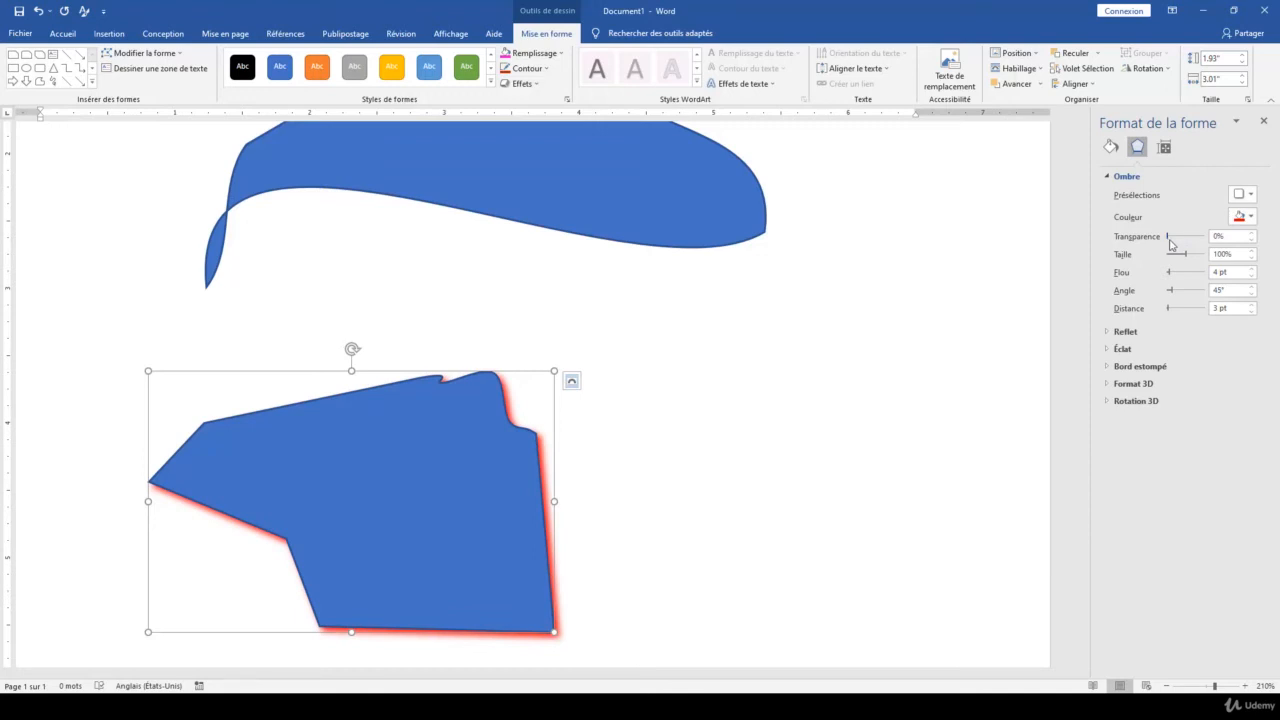
{"action": "mouse_move", "coordinate": [1170, 243]}
{"action": "left_mouse_down"}
{"action": "mouse_move", "coordinate": [1198, 246]}
{"action": "mouse_move", "coordinate": [1165, 246]}
{"action": "left_mouse_up"}
{"action": "left_click_drag", "start_coordinate": [1187, 258], "coordinate": [1170, 313]}
{"action": "scroll", "coordinate": [623, 406], "scroll_direction": "down", "scroll_amount": 3}
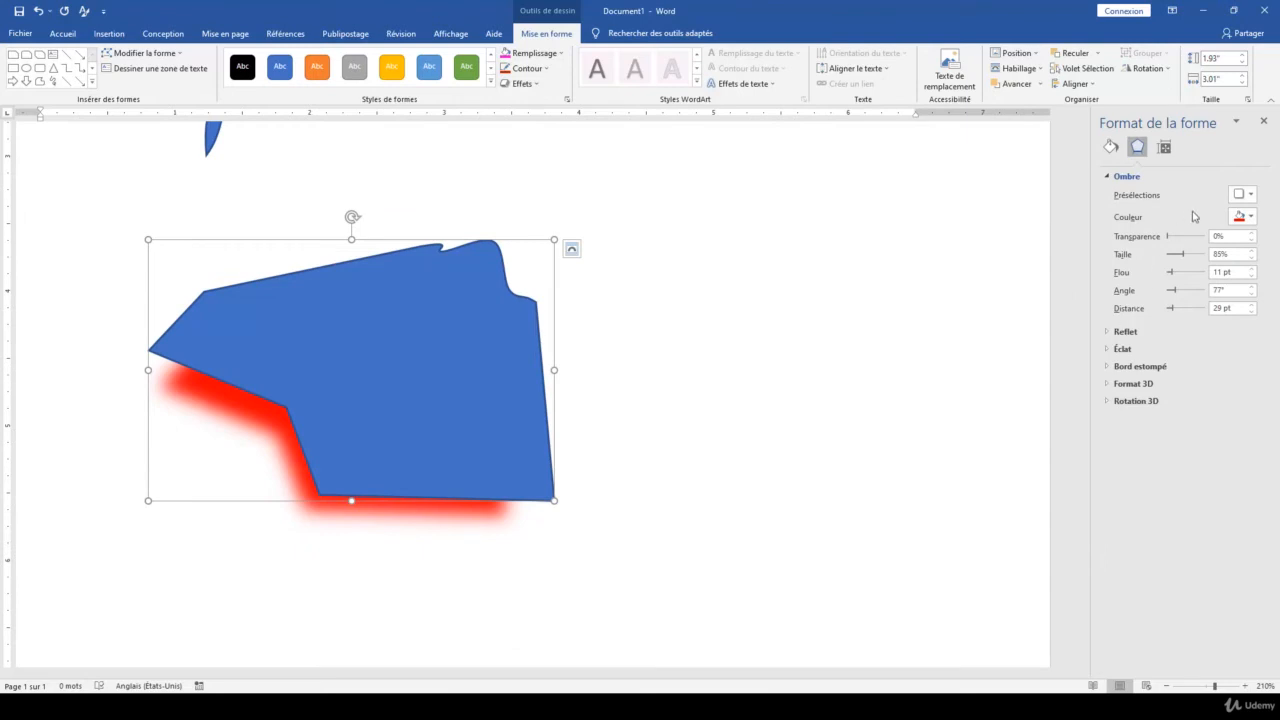
Remove the shadow from the lower shape and collapse the shadow settings
{"action": "left_click", "coordinate": [1240, 194]}
{"action": "left_click", "coordinate": [1188, 238]}
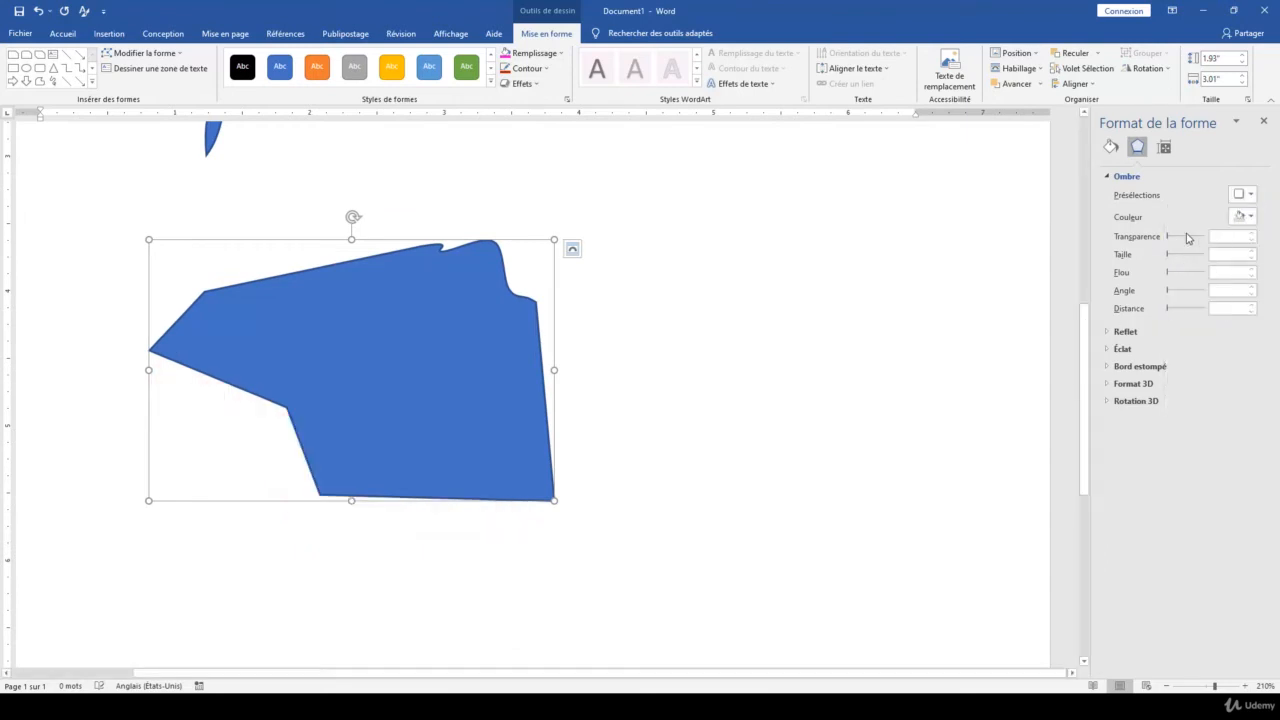
{"action": "left_click", "coordinate": [1124, 177]}
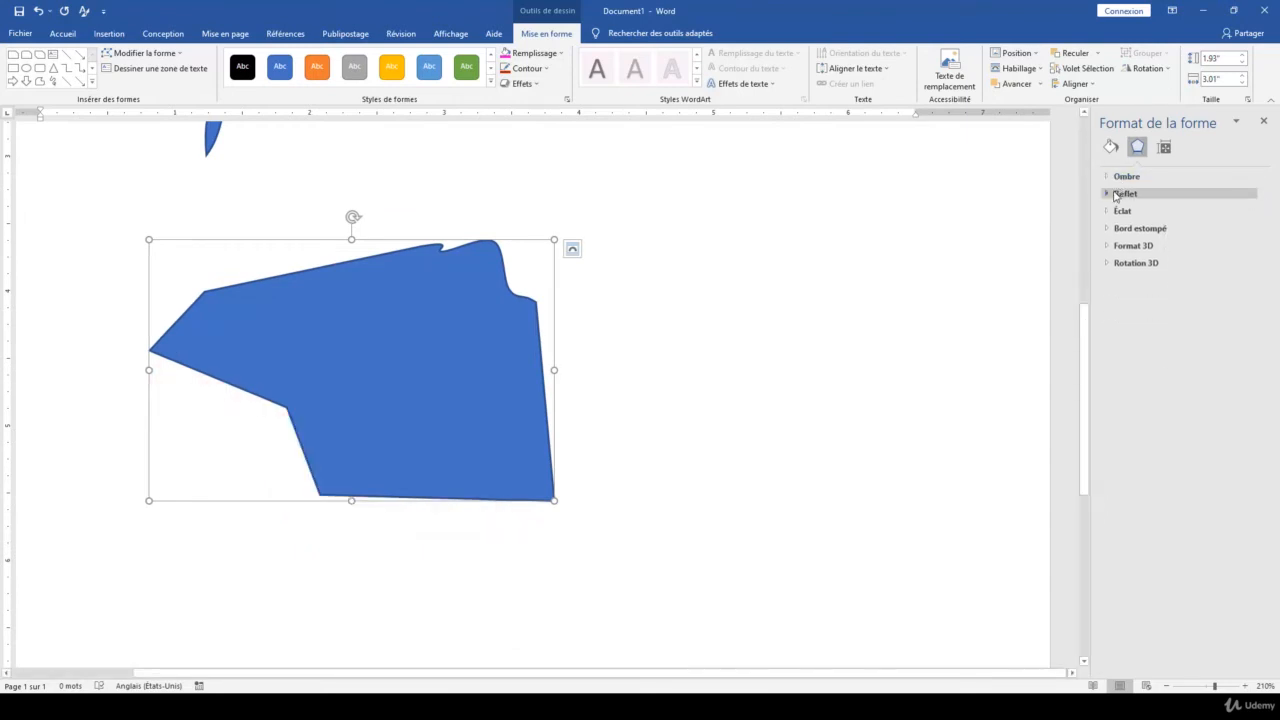
Apply the second reflection variation to the lower shape and set its transparency to 37%, size to 50% and blur to 2 pt
{"action": "left_click", "coordinate": [1120, 194]}
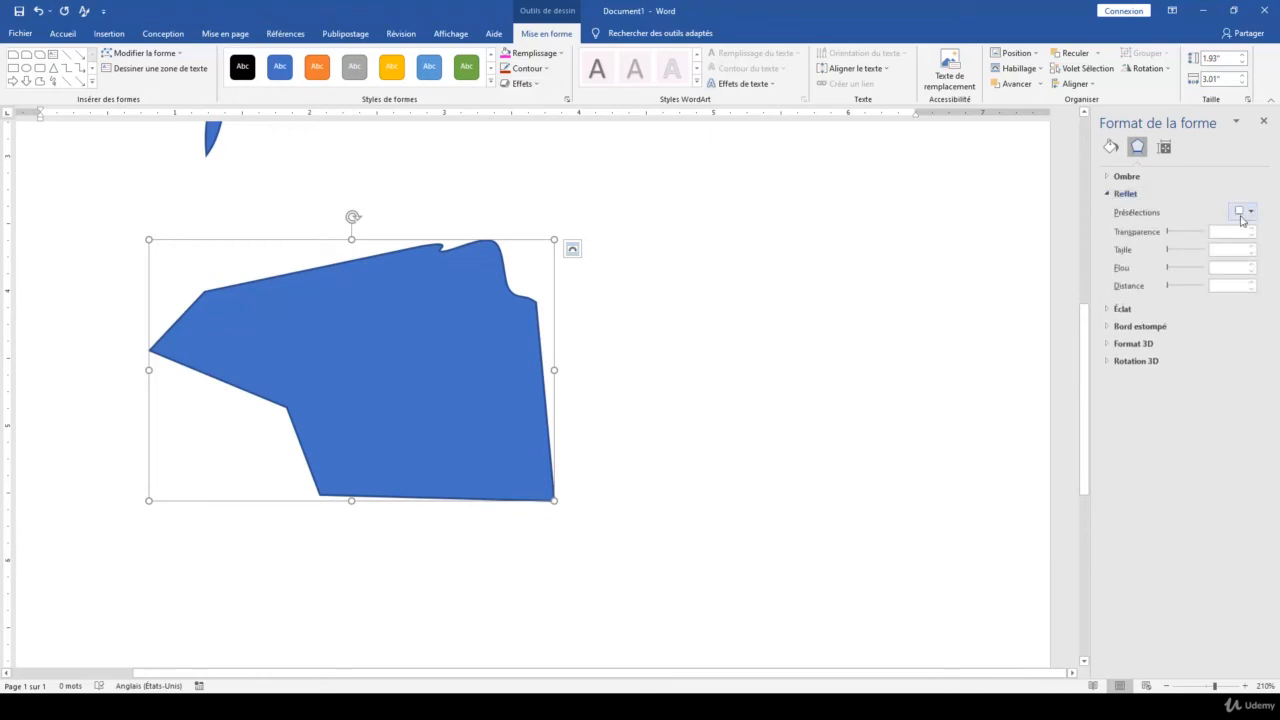
{"action": "left_click", "coordinate": [1241, 212]}
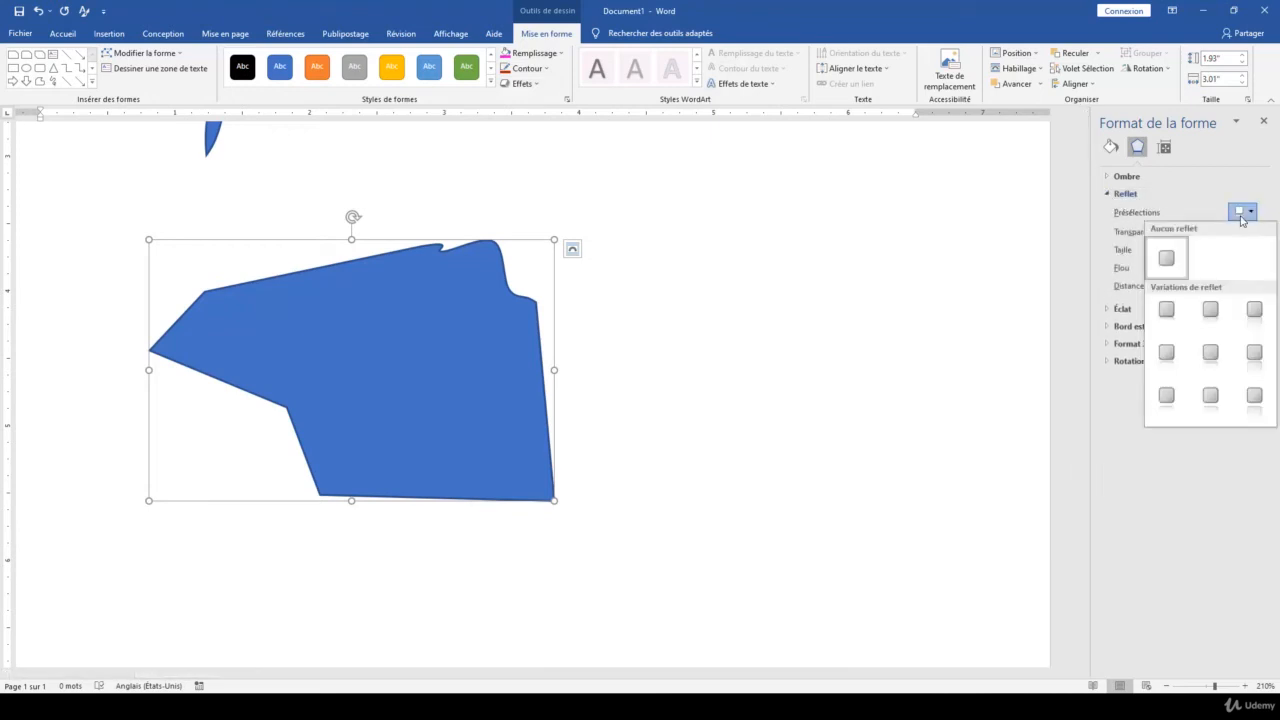
{"action": "left_click", "coordinate": [1210, 312]}
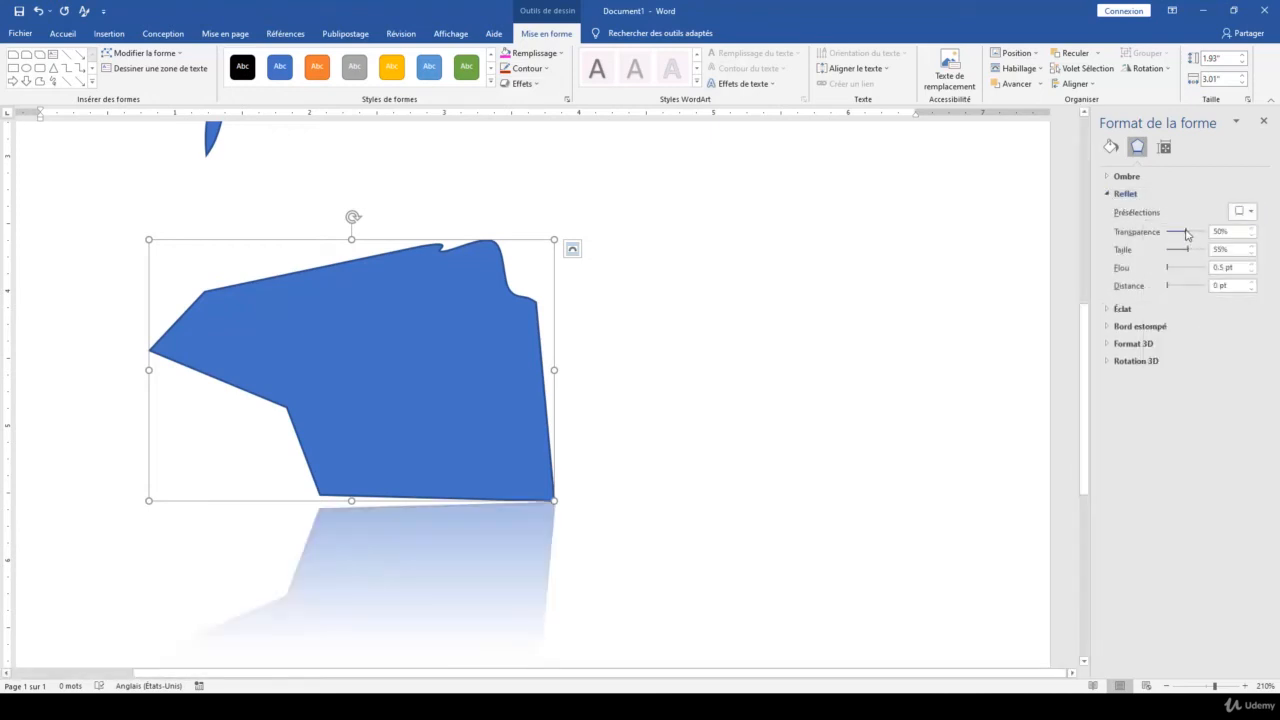
{"action": "mouse_move", "coordinate": [1187, 234]}
{"action": "left_mouse_down"}
{"action": "mouse_move", "coordinate": [1164, 233]}
{"action": "mouse_move", "coordinate": [1181, 234]}
{"action": "left_mouse_up"}
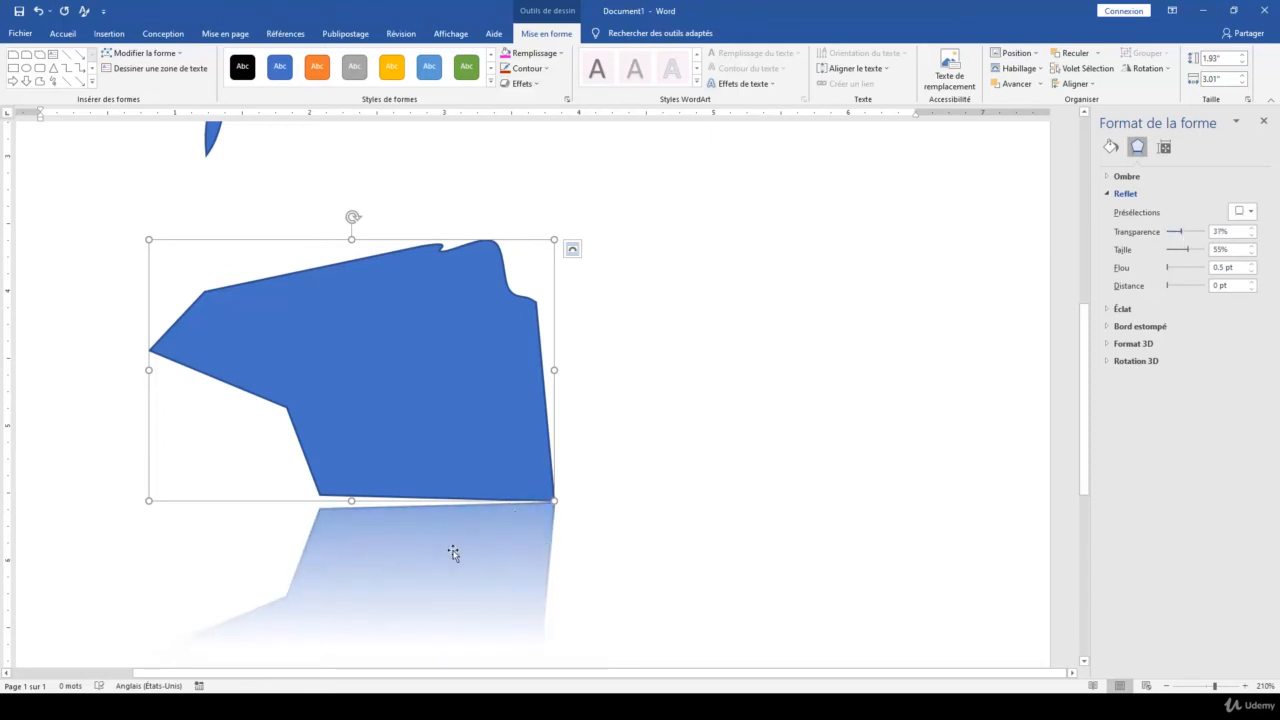
{"action": "left_click_drag", "start_coordinate": [1192, 250], "coordinate": [1165, 289]}
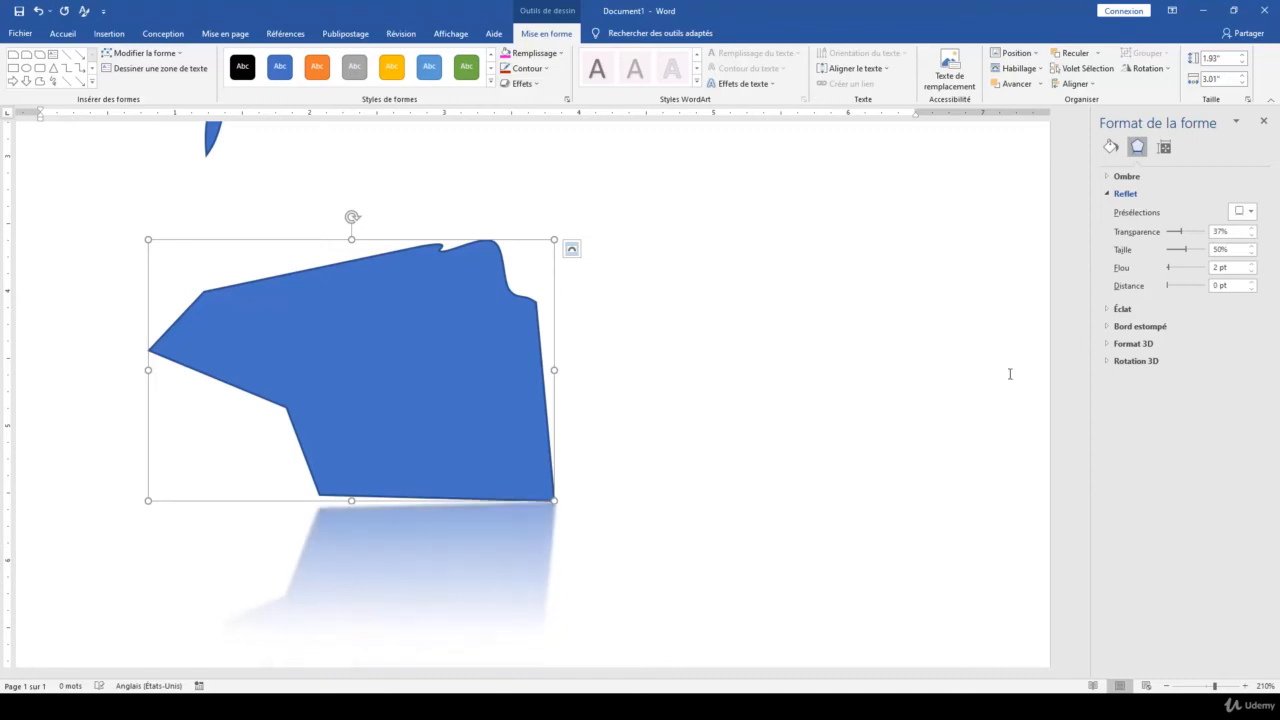
Remove the reflection from the lower shape and collapse the reflection settings
{"action": "scroll", "coordinate": [674, 397], "scroll_direction": "down", "scroll_amount": 1}
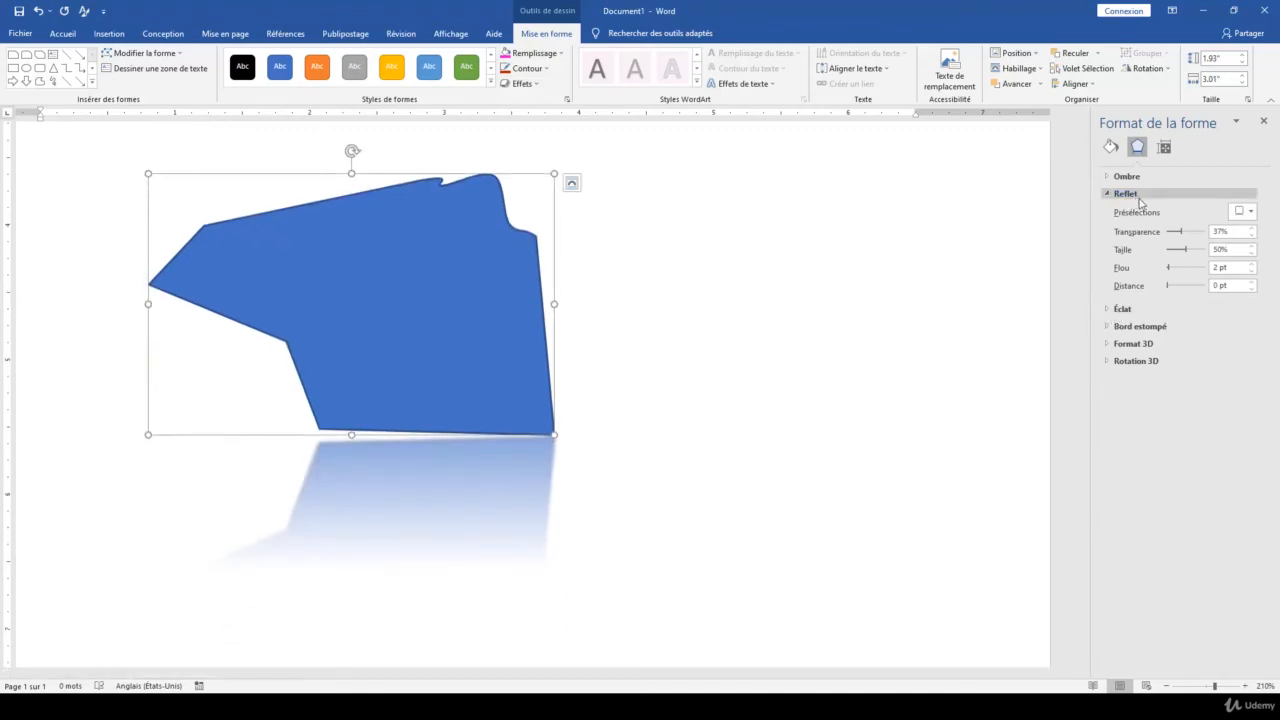
{"action": "left_click", "coordinate": [1239, 211]}
{"action": "left_click", "coordinate": [1164, 256]}
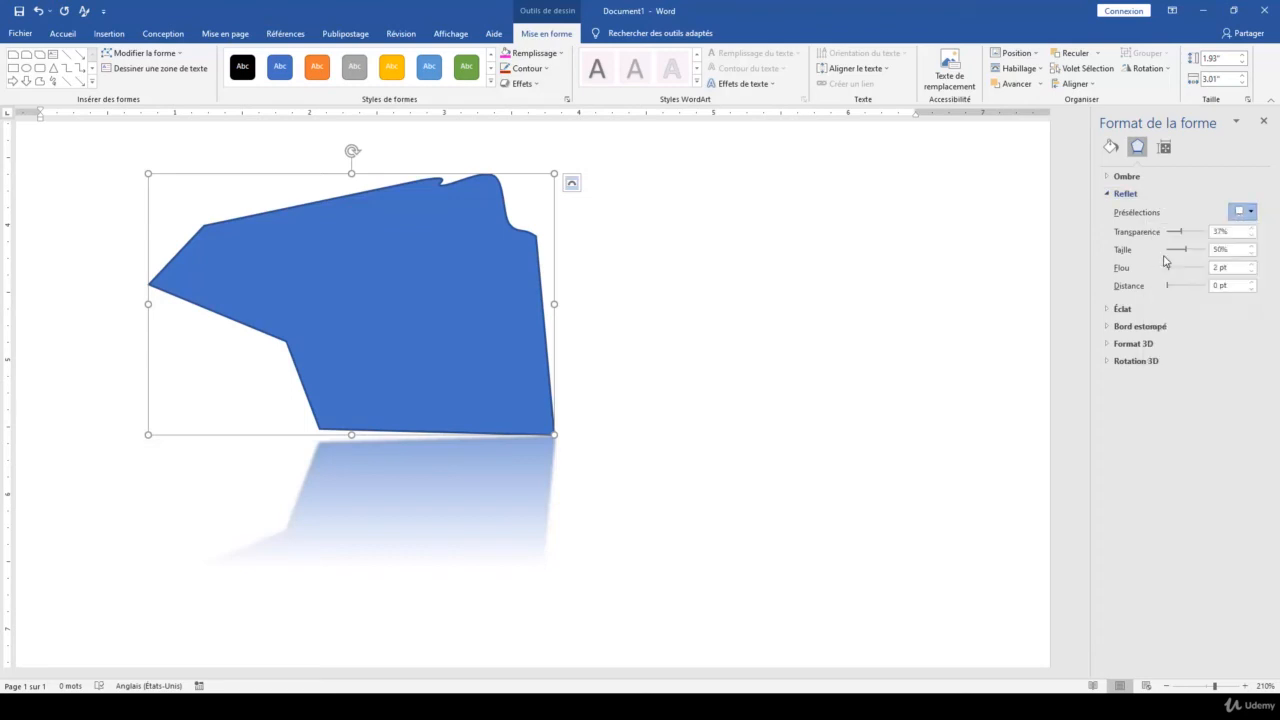
{"action": "left_click", "coordinate": [1126, 194]}
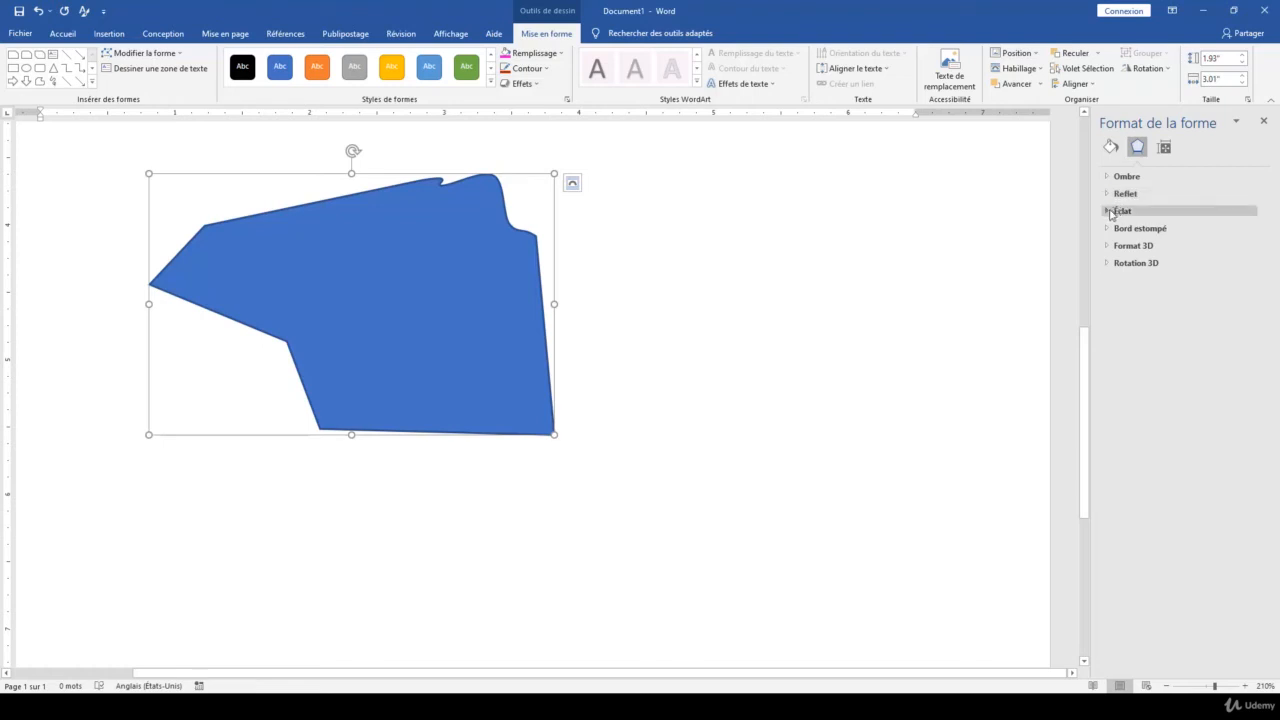
{"action": "left_click", "coordinate": [522, 84]}
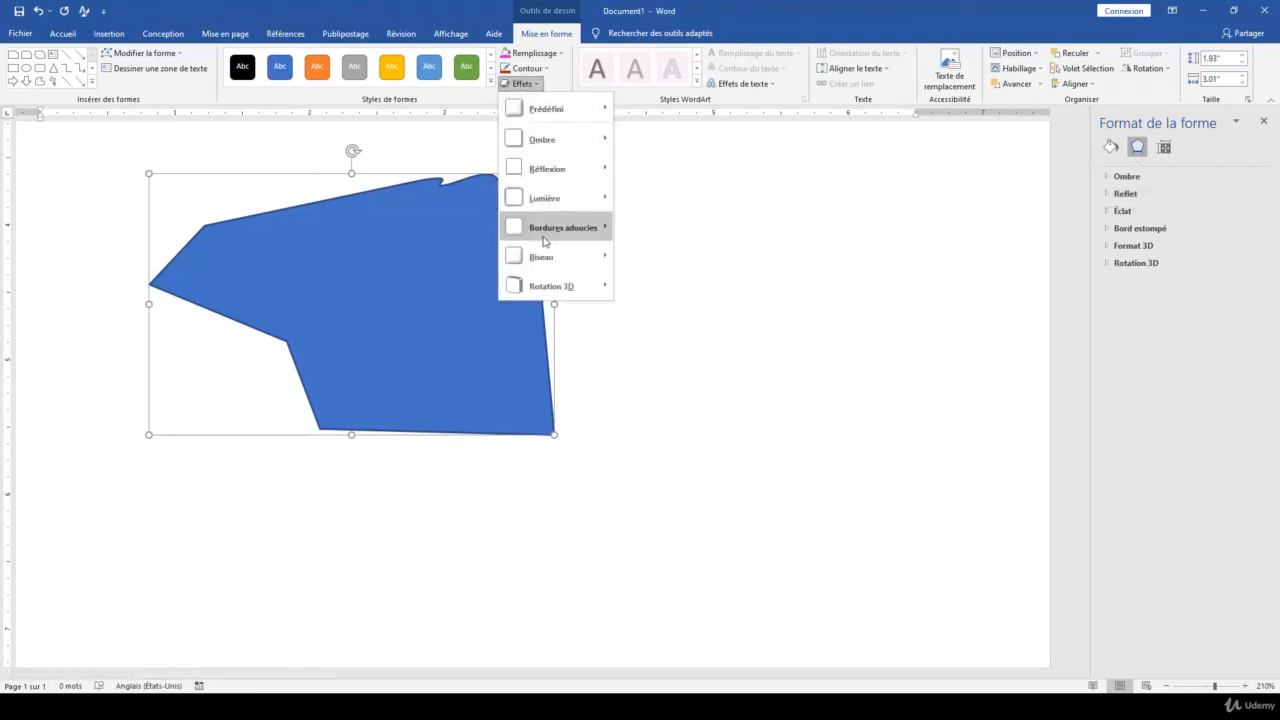
{"action": "mouse_move", "coordinate": [560, 228]}
{"action": "left_click", "coordinate": [1120, 297]}
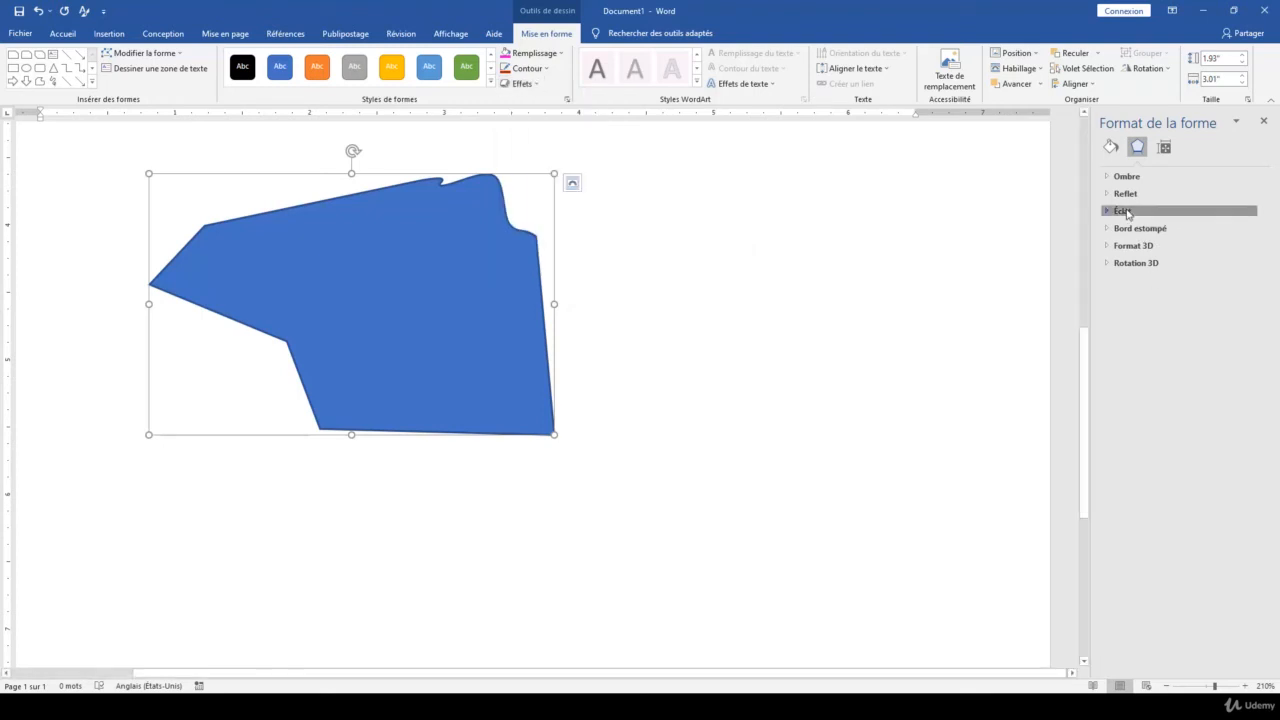
Apply the light-blue 8 pt glow variation to the lower shape, recoloured red with 12 pt size and 54% transparency
{"action": "left_click", "coordinate": [1122, 211]}
{"action": "left_click", "coordinate": [1250, 230]}
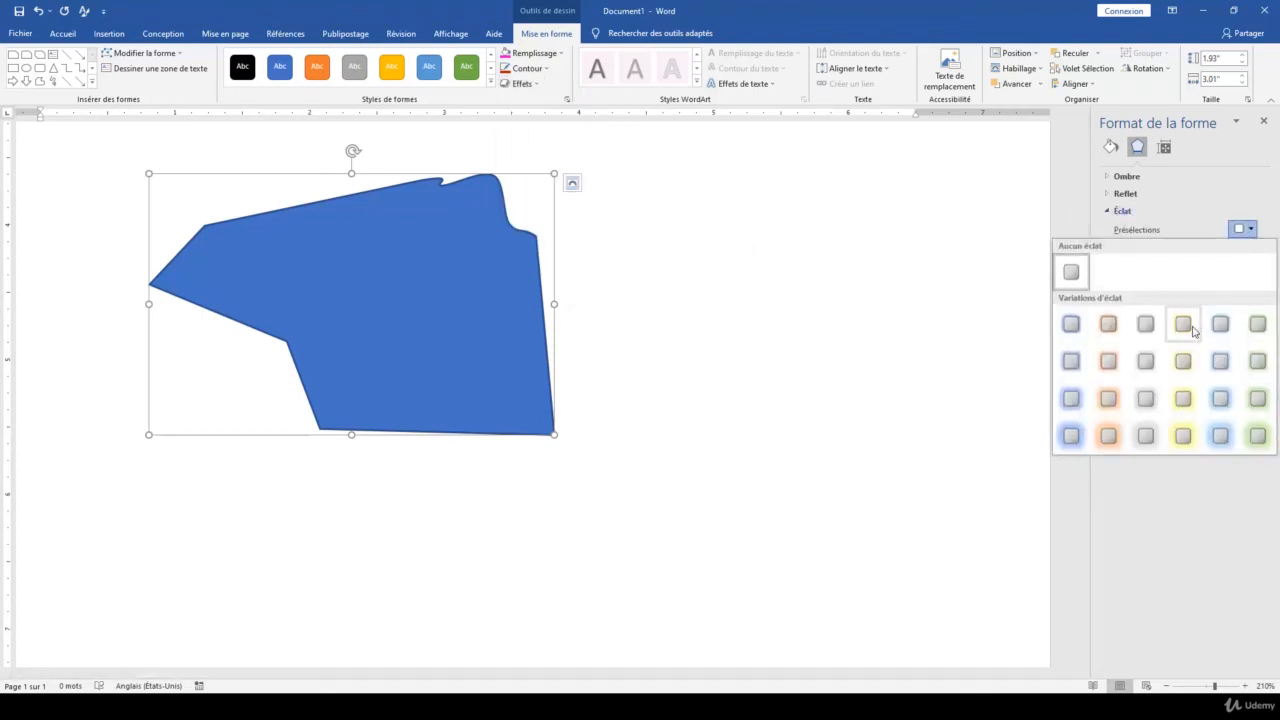
{"action": "left_click", "coordinate": [1221, 367]}
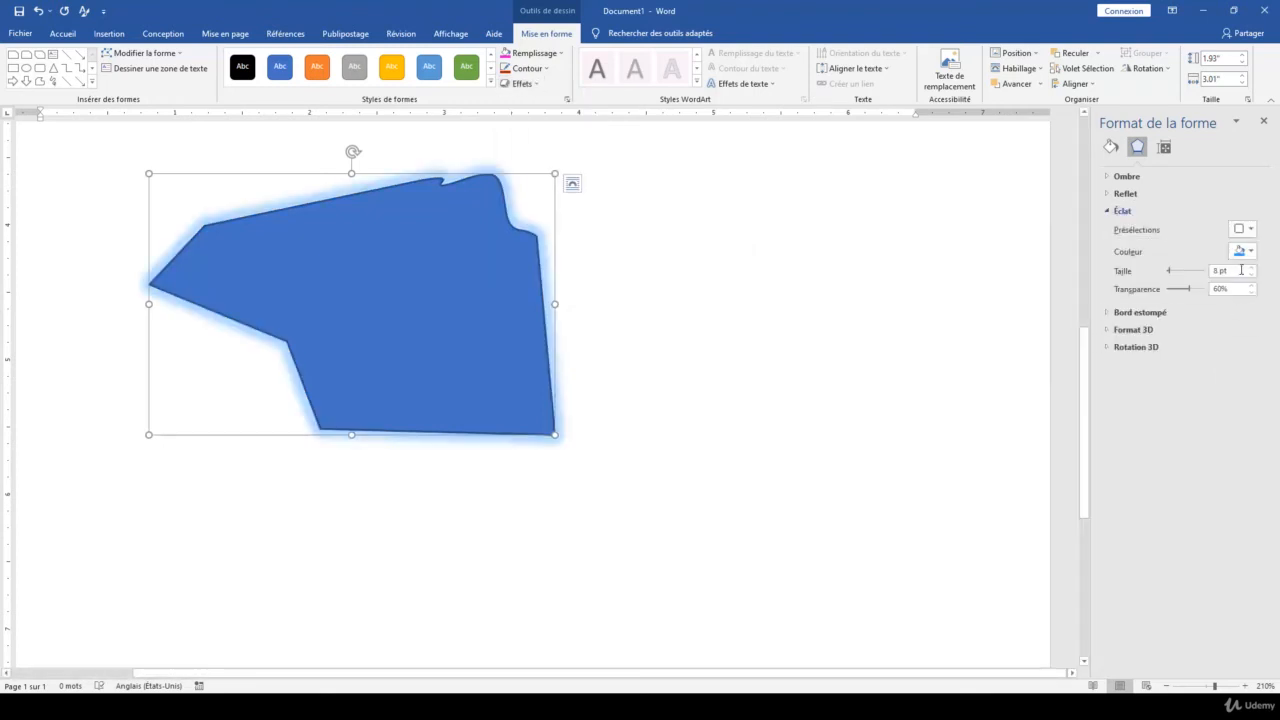
{"action": "left_click", "coordinate": [1245, 251]}
{"action": "left_click", "coordinate": [1175, 355]}
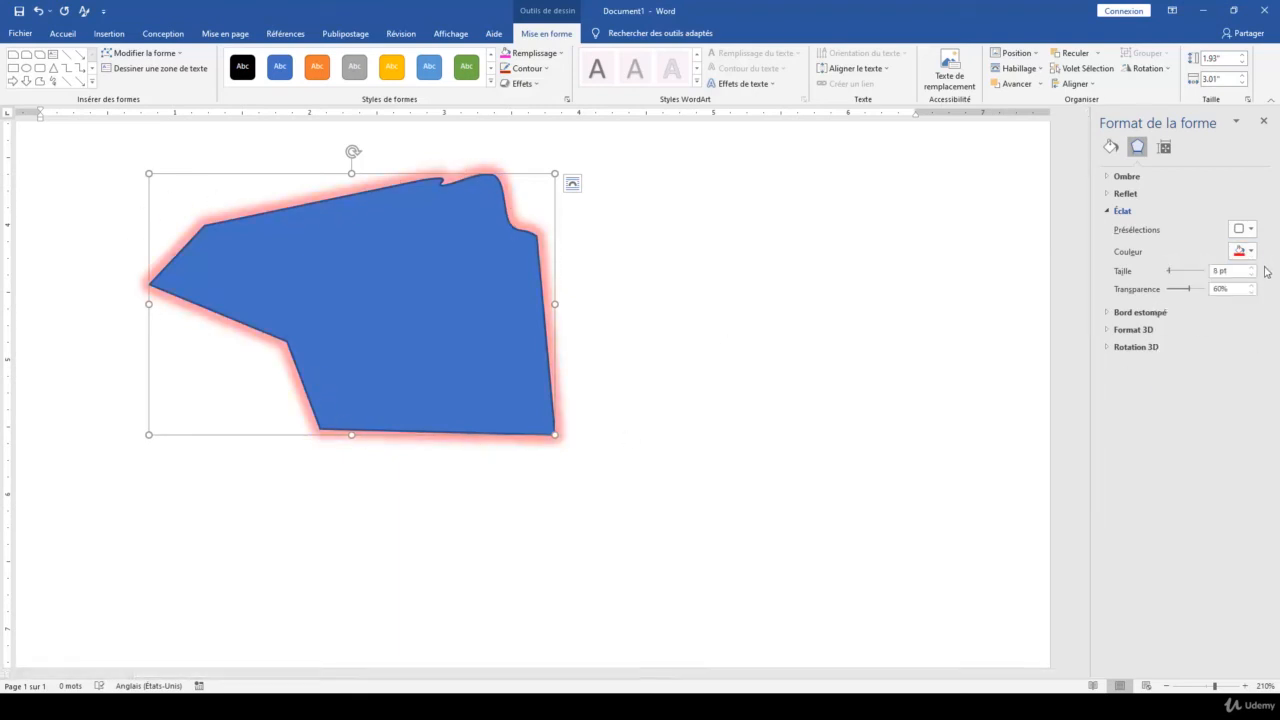
{"action": "left_click_drag", "start_coordinate": [1170, 271], "coordinate": [1188, 296]}
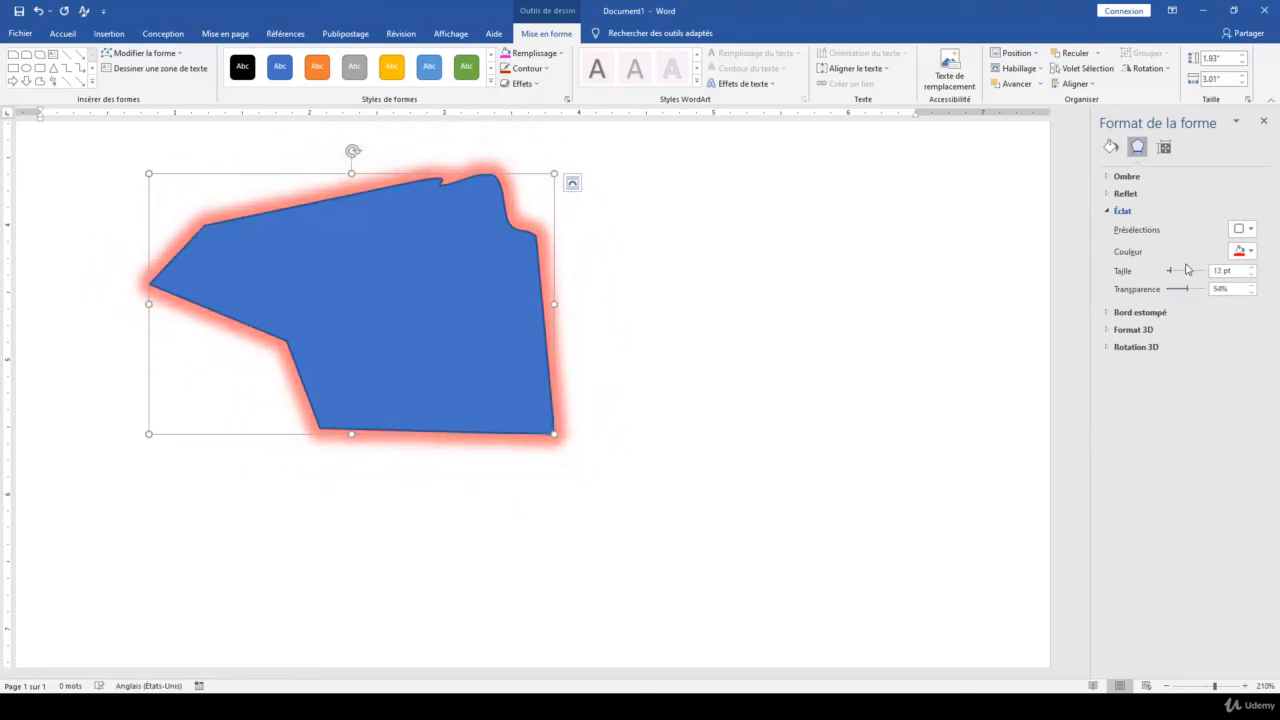
Remove the glow from the lower shape and collapse the glow settings
{"action": "left_click", "coordinate": [1243, 229]}
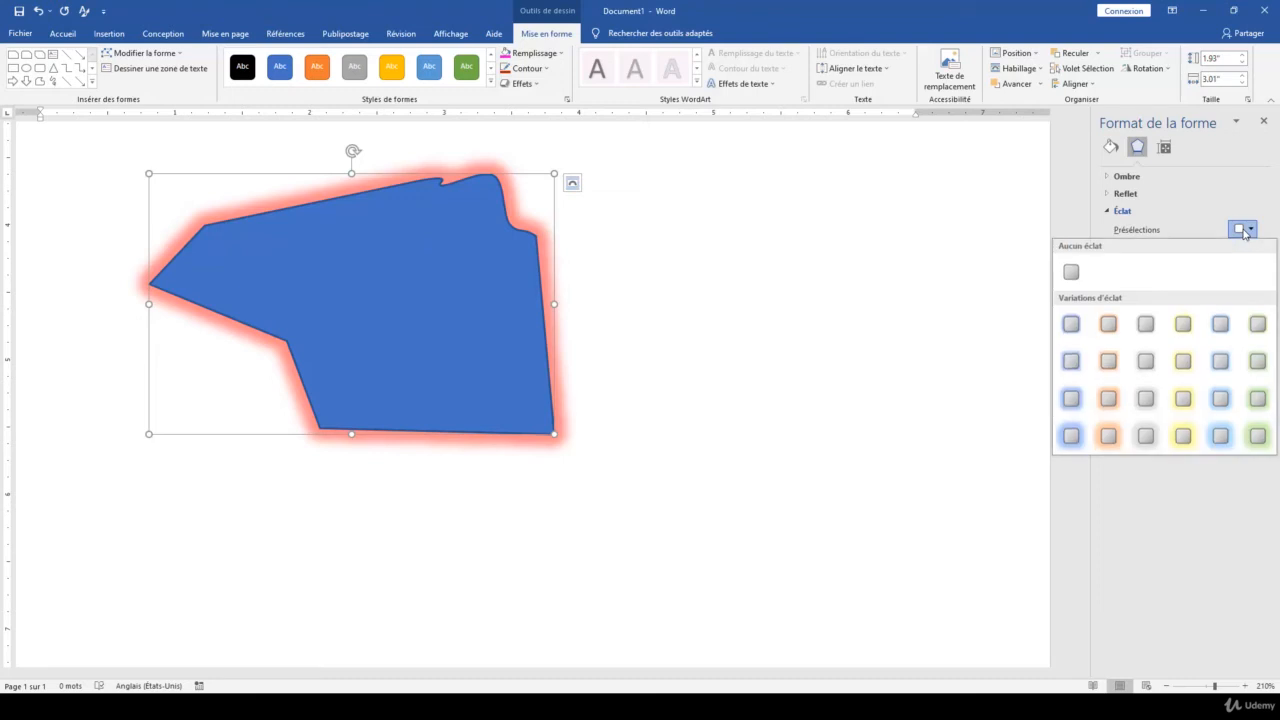
{"action": "left_click", "coordinate": [1073, 276]}
{"action": "left_click", "coordinate": [1113, 211]}
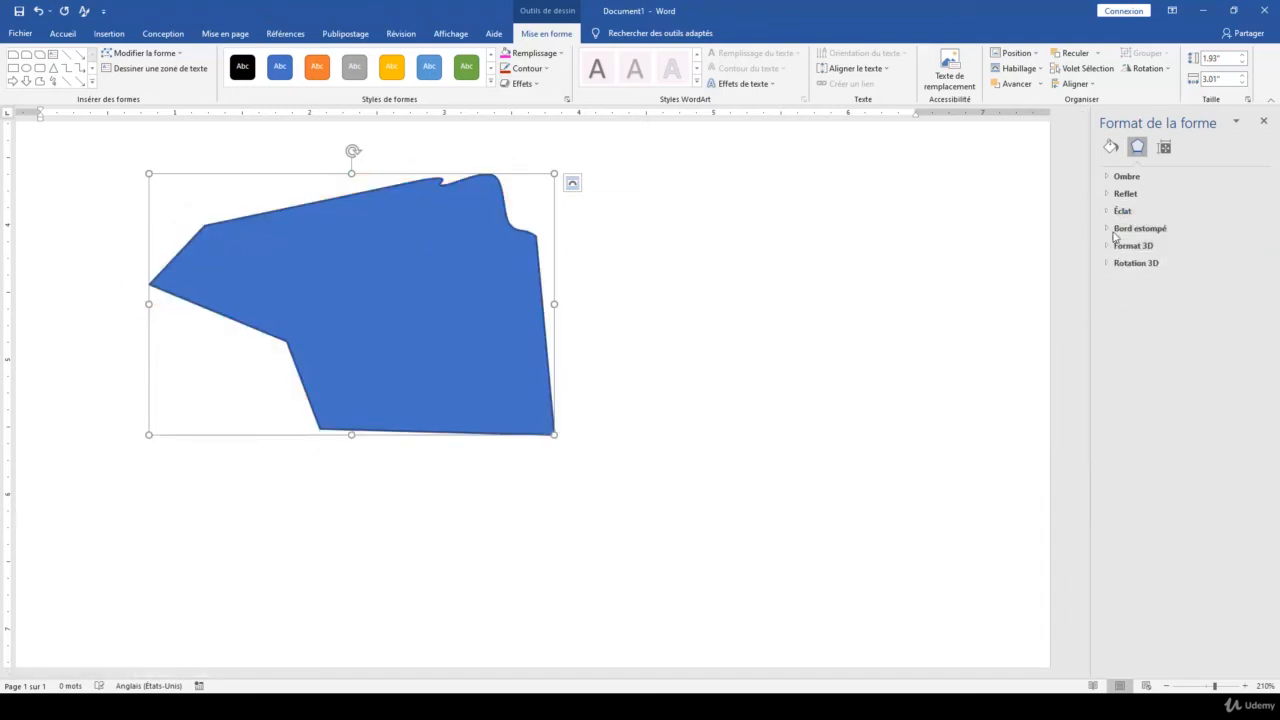
Apply the 2.5 pt soft edge variation to the lower shape and increase its size to 7 pt
{"action": "left_click", "coordinate": [1111, 229]}
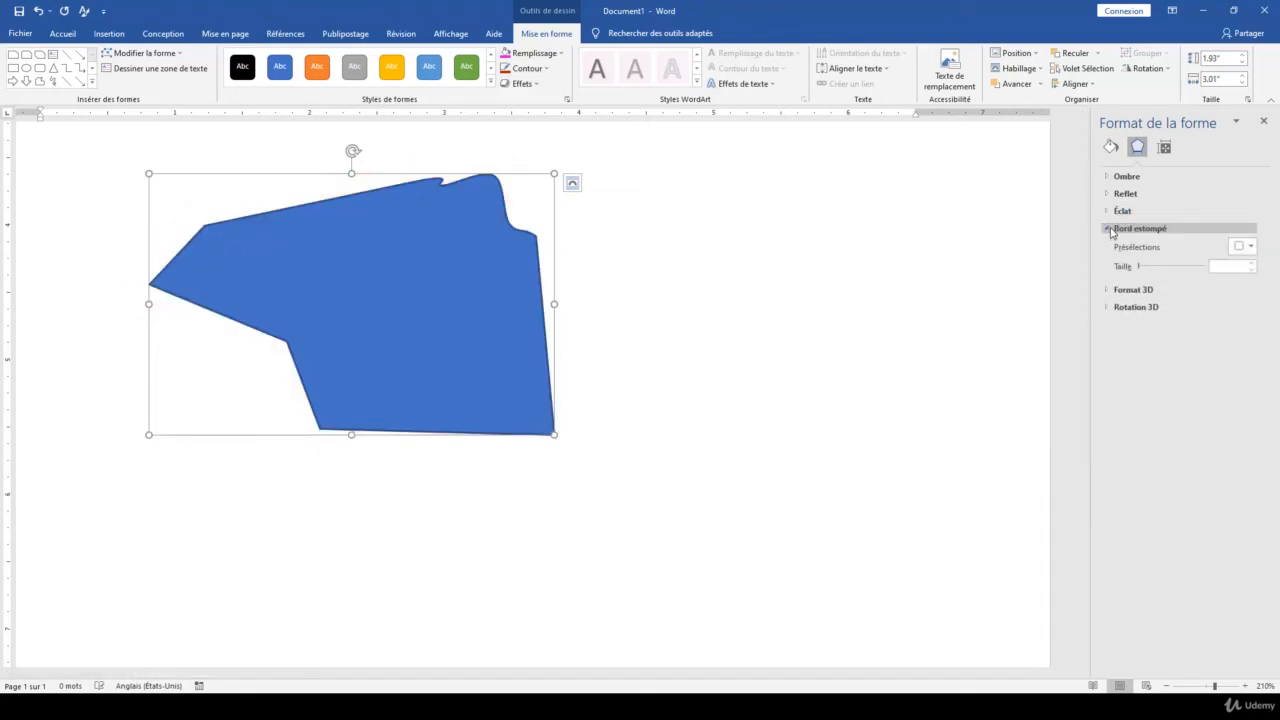
{"action": "left_click", "coordinate": [1242, 246]}
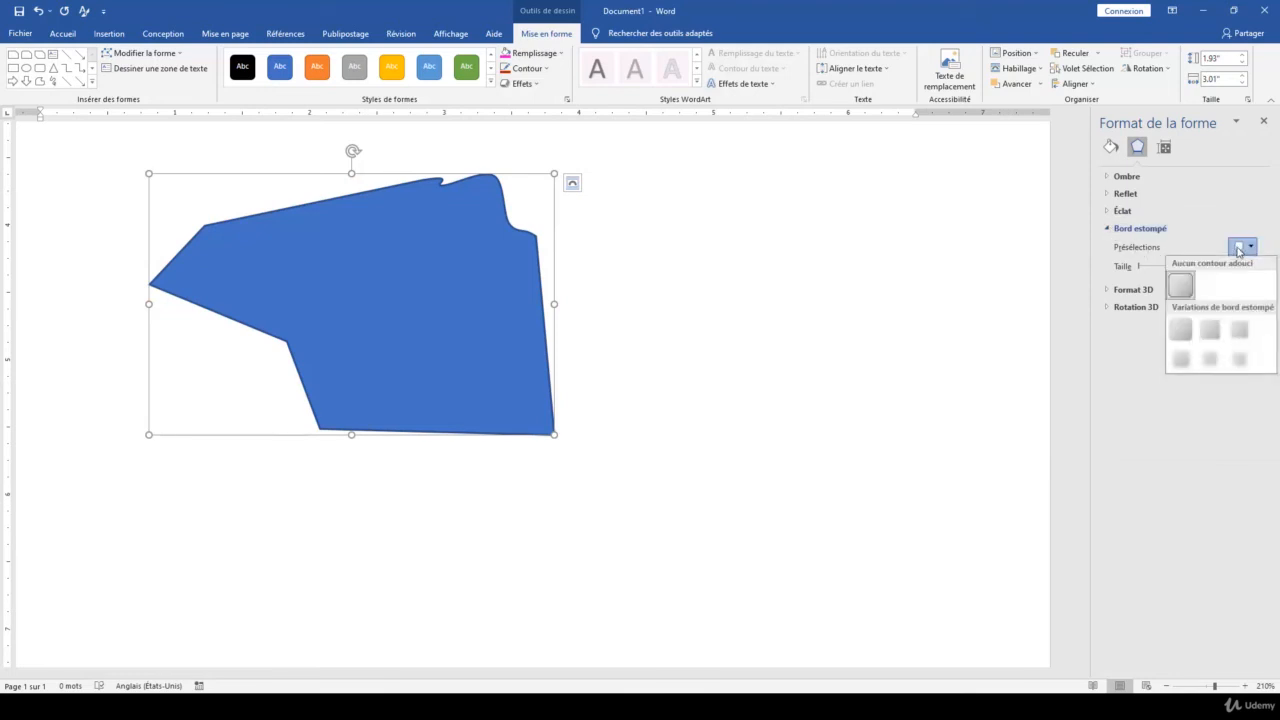
{"action": "left_click", "coordinate": [1206, 331]}
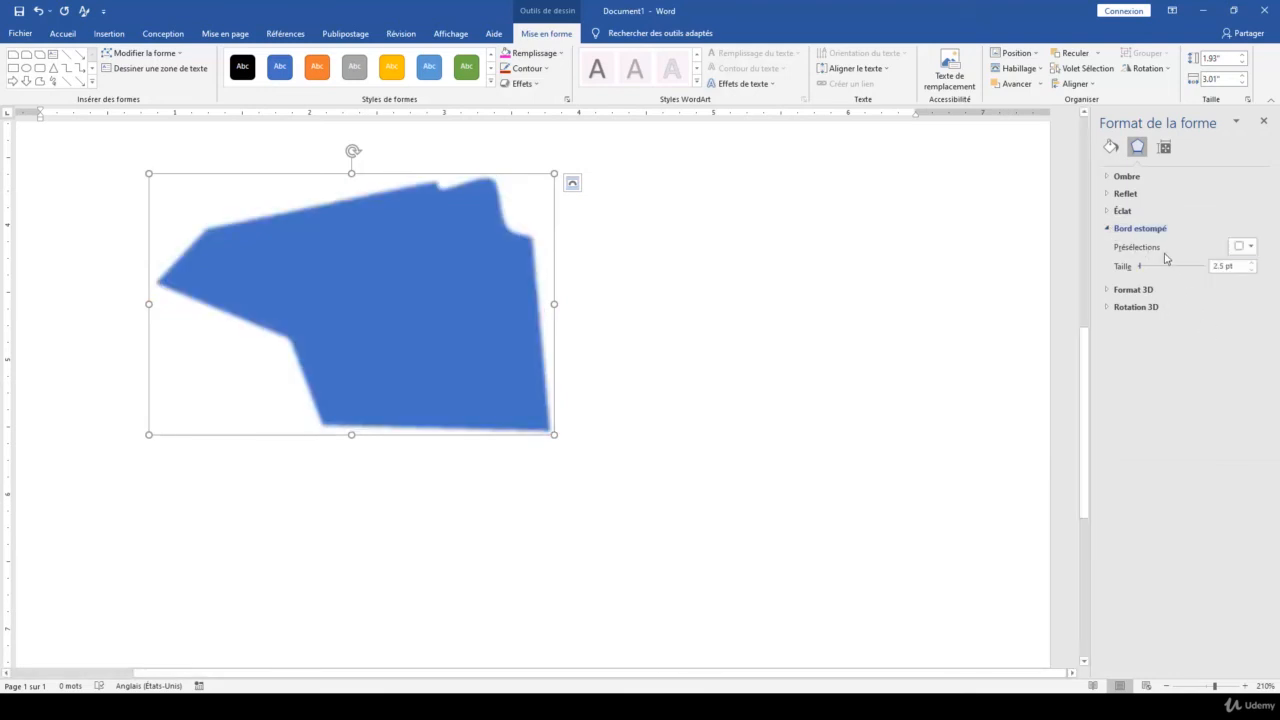
{"action": "mouse_move", "coordinate": [1141, 267]}
{"action": "left_mouse_down"}
{"action": "mouse_move", "coordinate": [1159, 272]}
{"action": "mouse_move", "coordinate": [1145, 276]}
{"action": "left_mouse_up"}
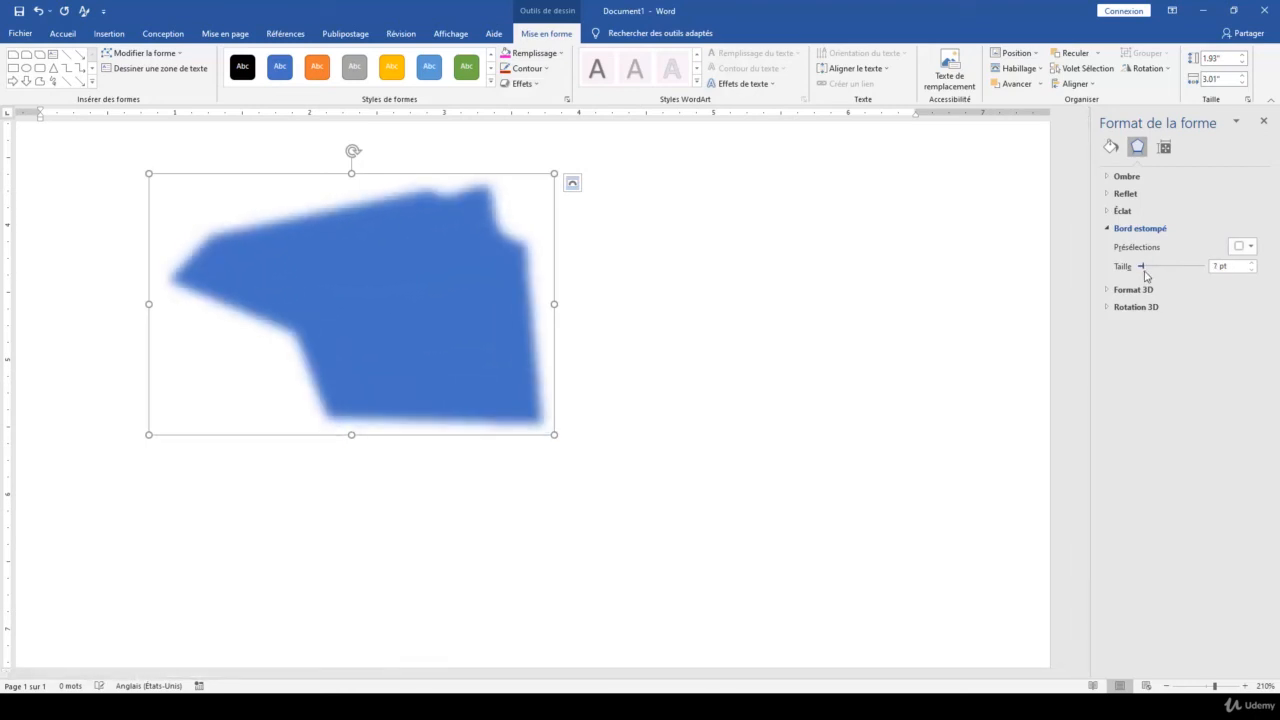
Remove the soft edge from the lower shape and collapse the soft edge settings
{"action": "left_click", "coordinate": [1242, 247]}
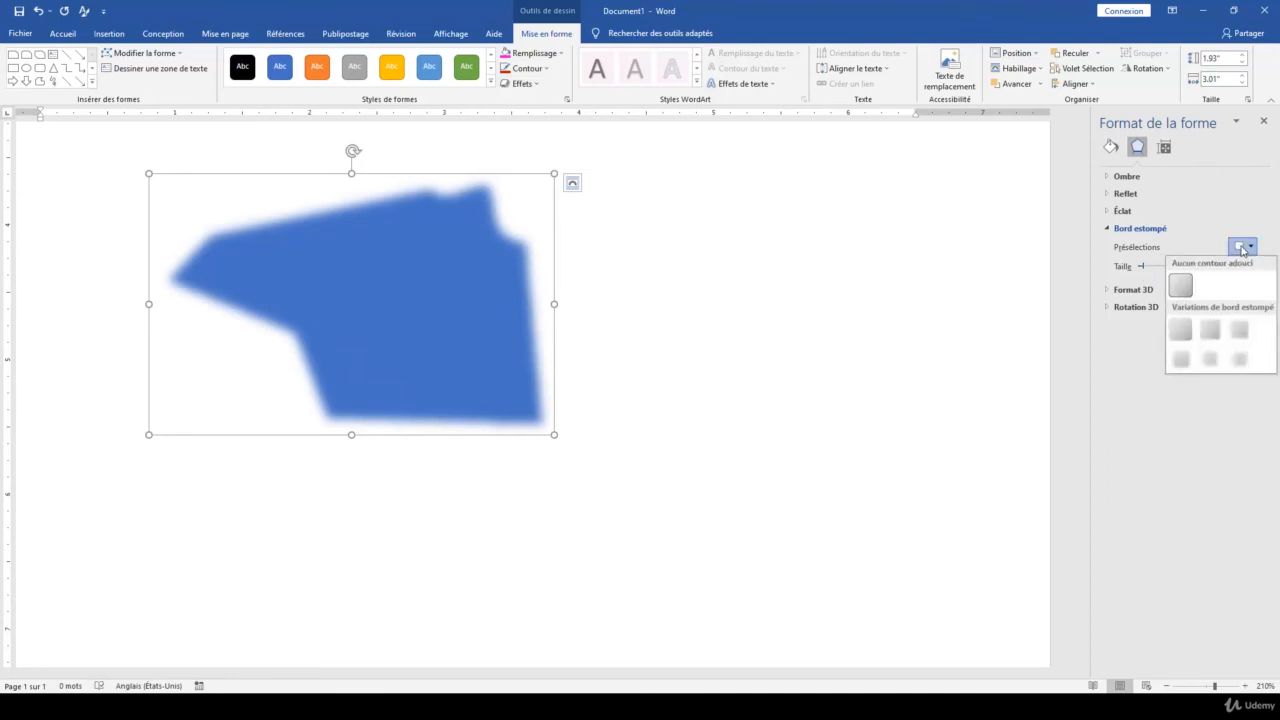
{"action": "left_click", "coordinate": [1181, 287]}
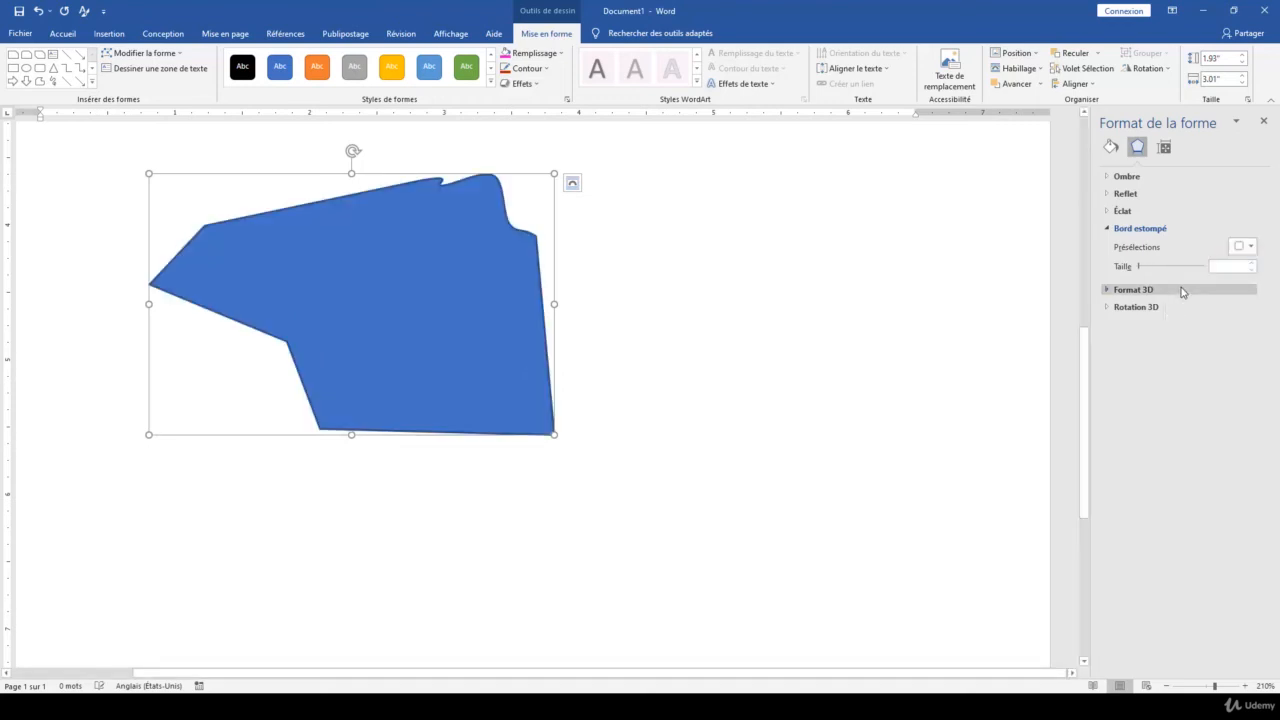
{"action": "left_click", "coordinate": [1110, 230]}
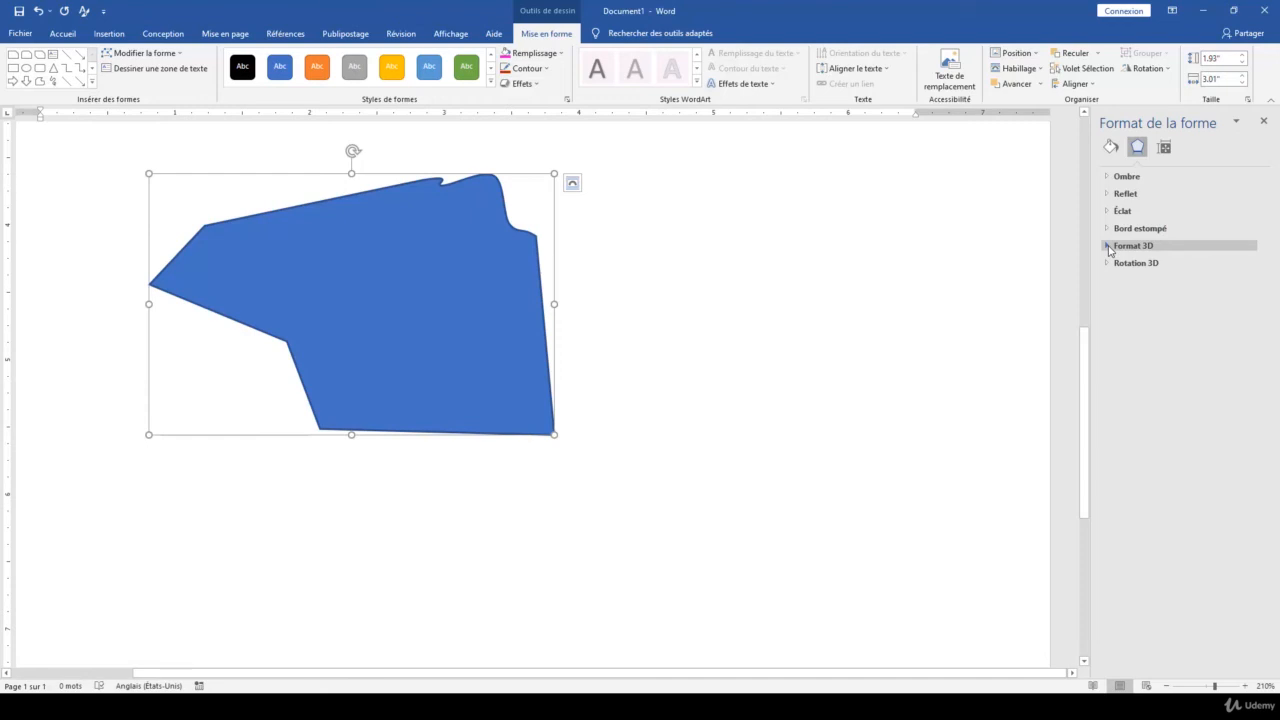
{"action": "left_click", "coordinate": [1110, 246]}
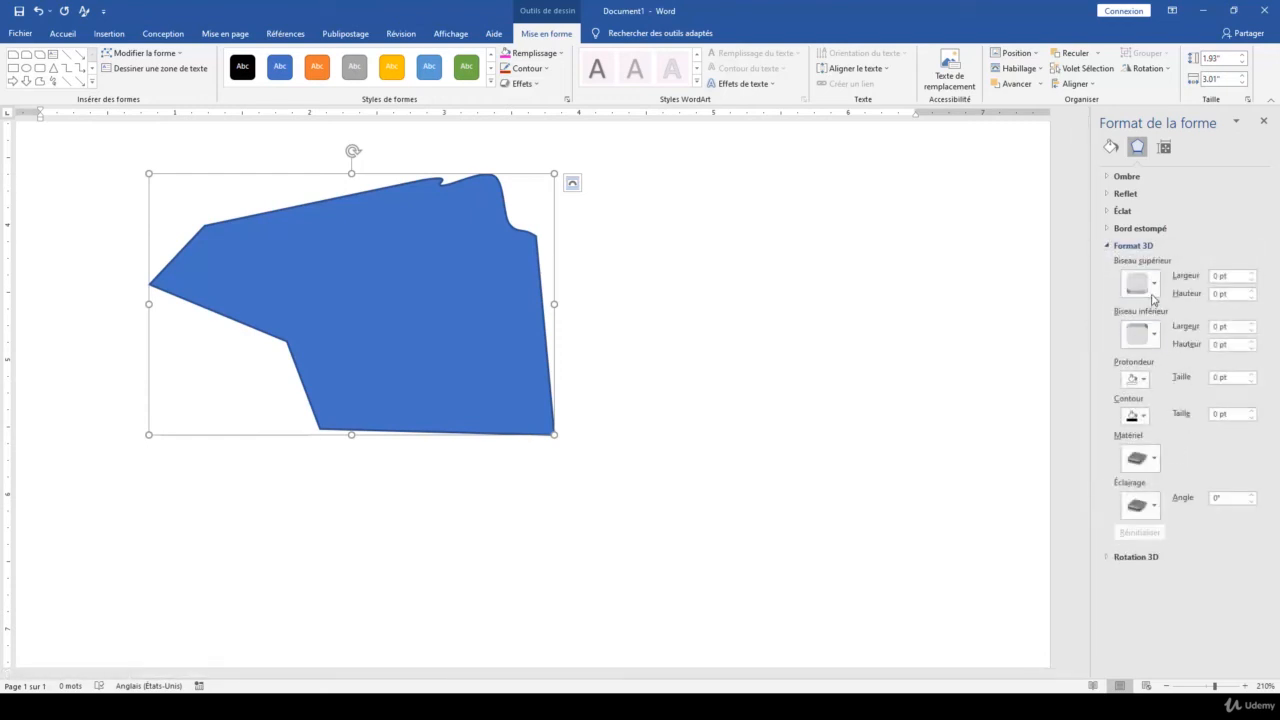
{"action": "left_click", "coordinate": [1150, 284]}
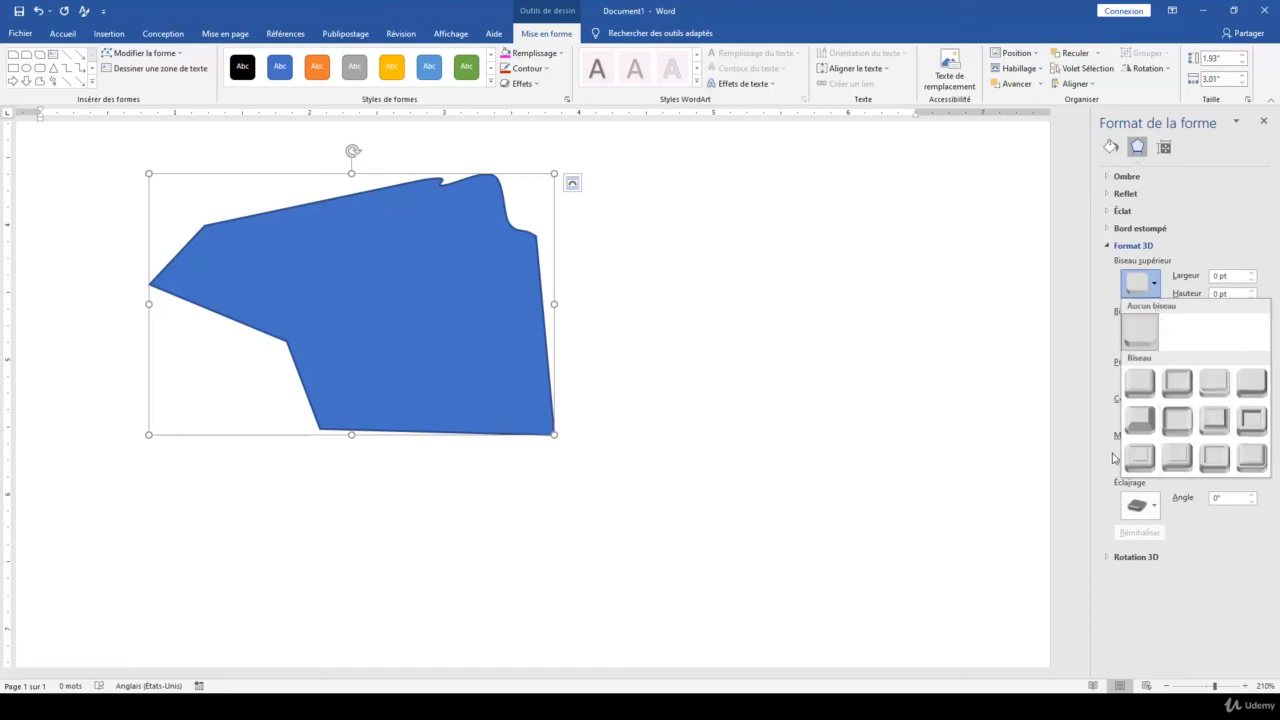
{"action": "left_click", "coordinate": [1110, 249]}
{"action": "left_click", "coordinate": [1110, 249]}
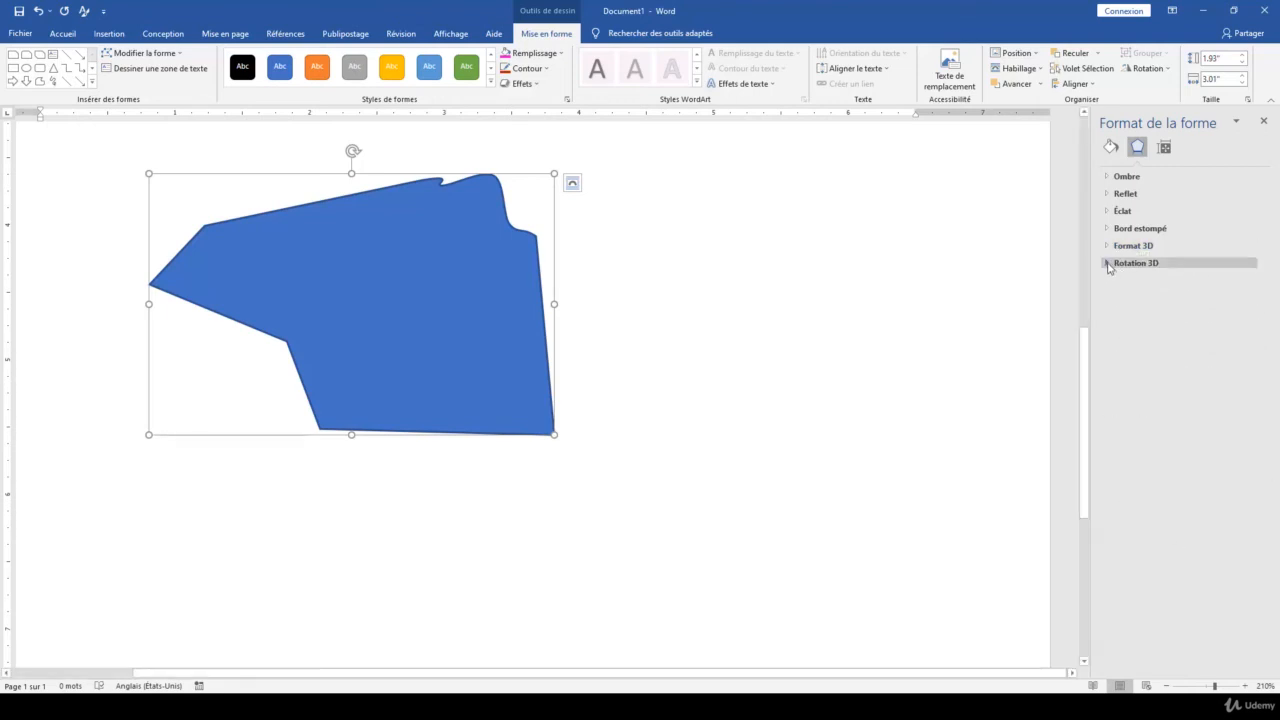
Apply the first preset in the second row of parallel 3D rotations to the shape and set its X rotation to 50°
{"action": "left_click", "coordinate": [1108, 264]}
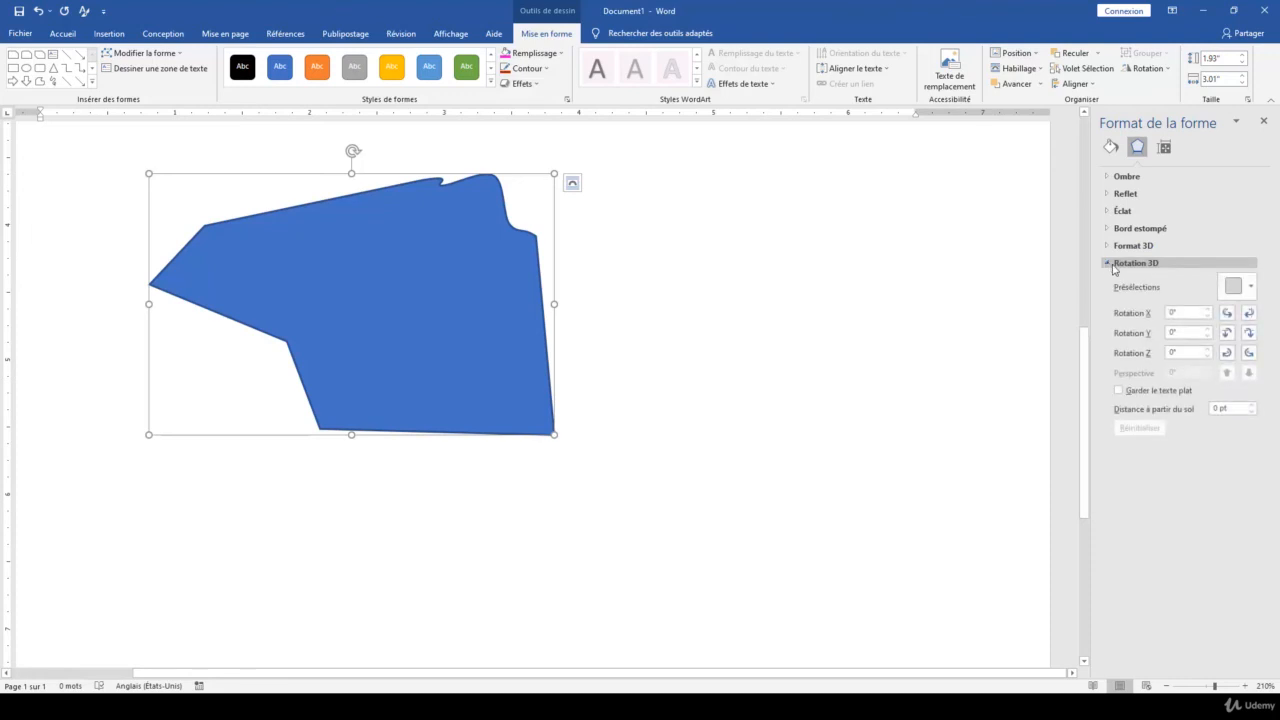
{"action": "left_click", "coordinate": [1229, 297]}
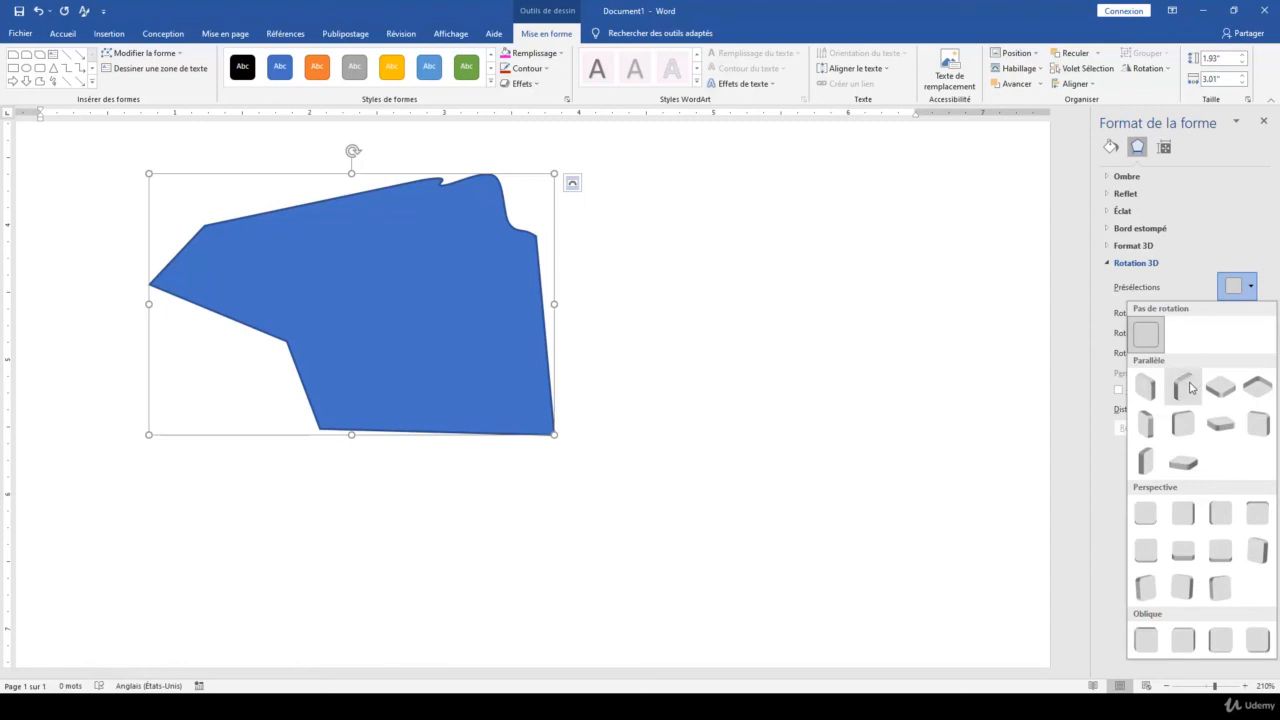
{"action": "left_click", "coordinate": [1151, 424]}
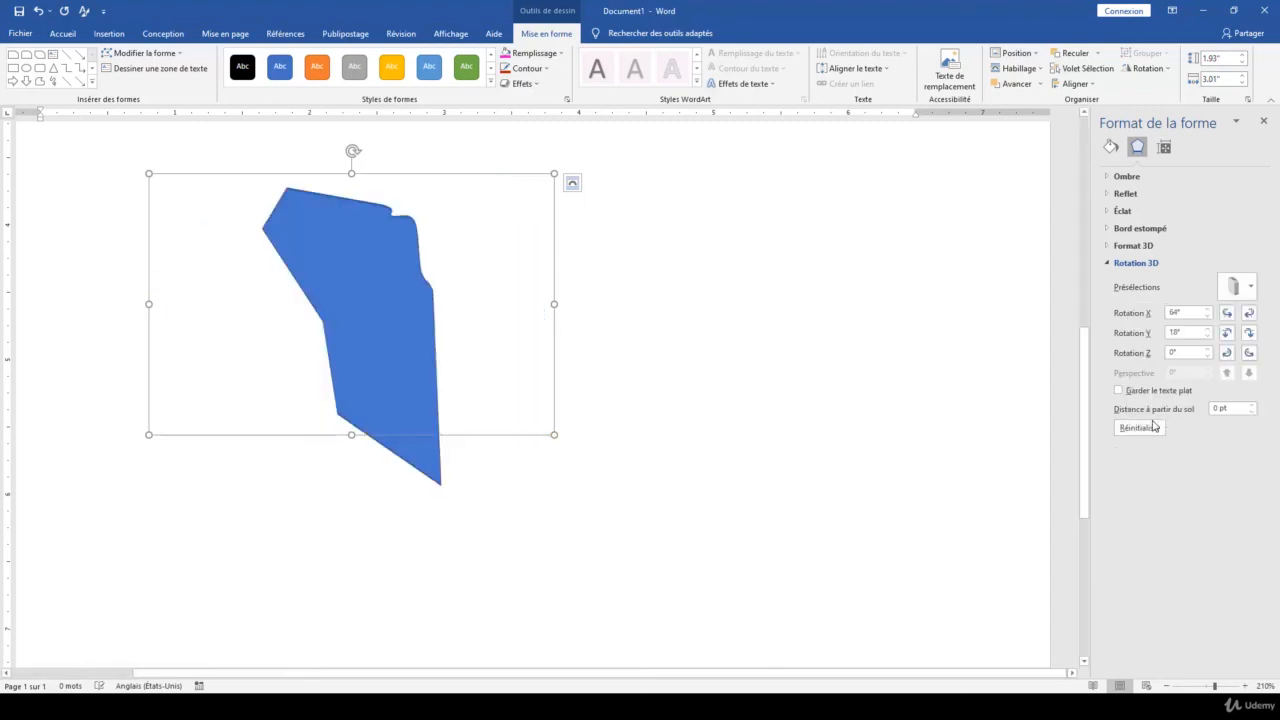
{"action": "left_click", "coordinate": [1208, 318]}
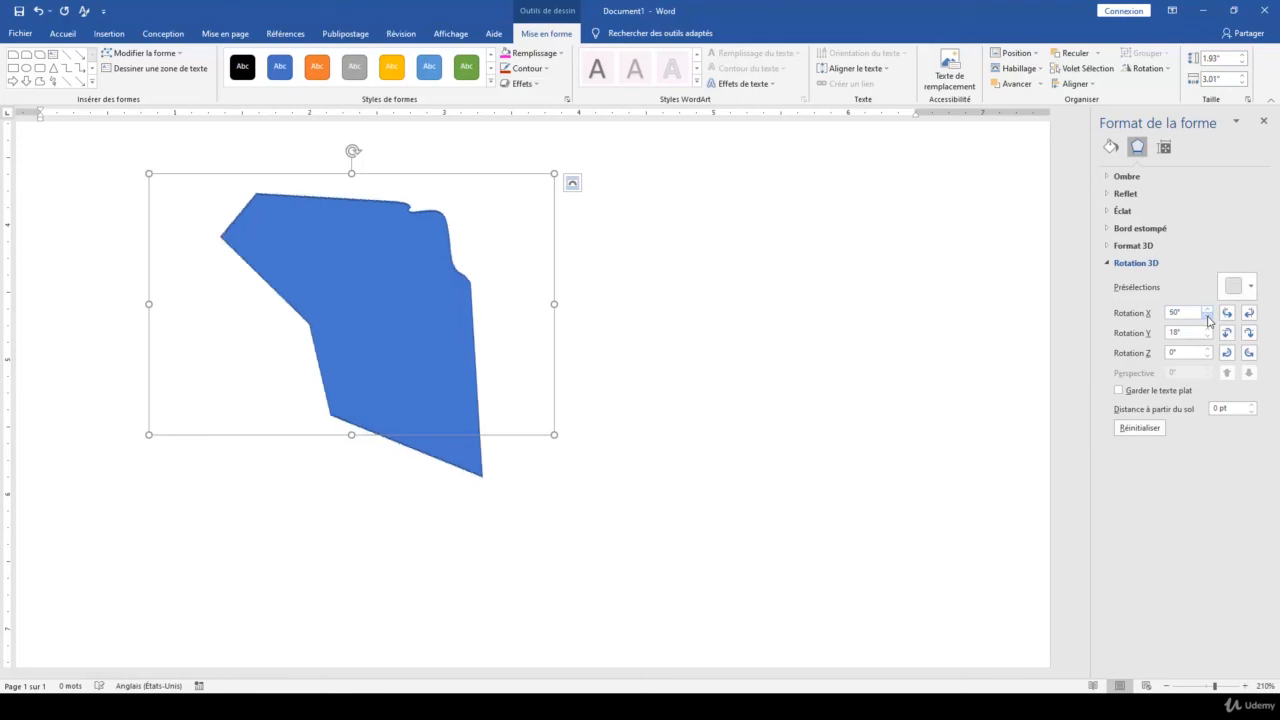
{"action": "left_click", "coordinate": [1208, 317]}
{"action": "left_click", "coordinate": [1207, 309]}
Expand the 3D format settings and apply the second bevel preset of the first row as the shape's top bevel
{"action": "left_click", "coordinate": [1116, 247]}
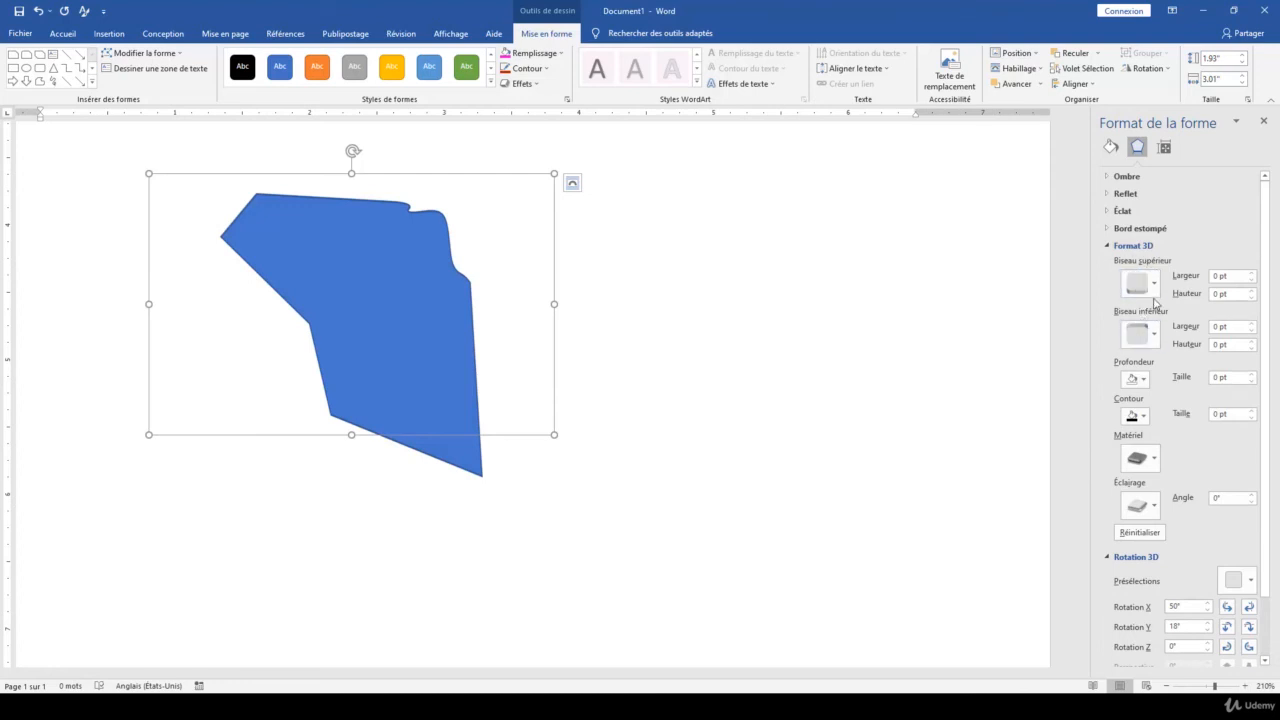
{"action": "left_click", "coordinate": [1153, 285]}
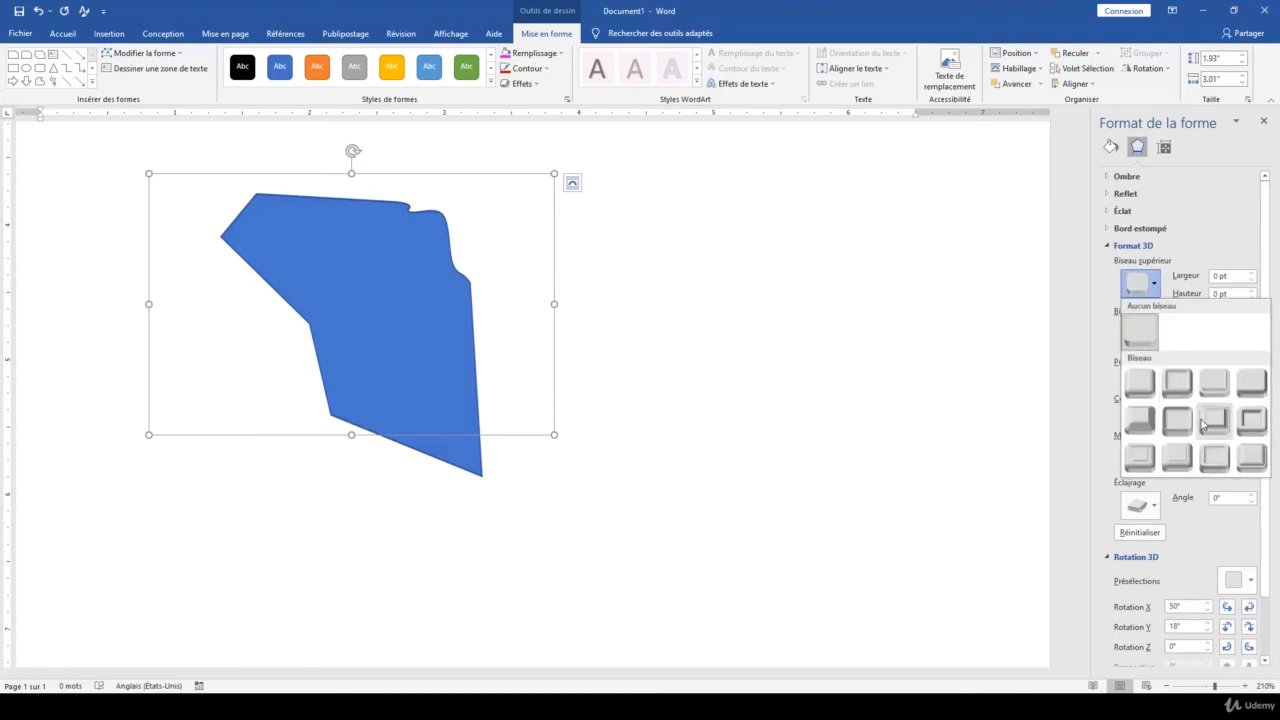
{"action": "left_click", "coordinate": [1177, 385]}
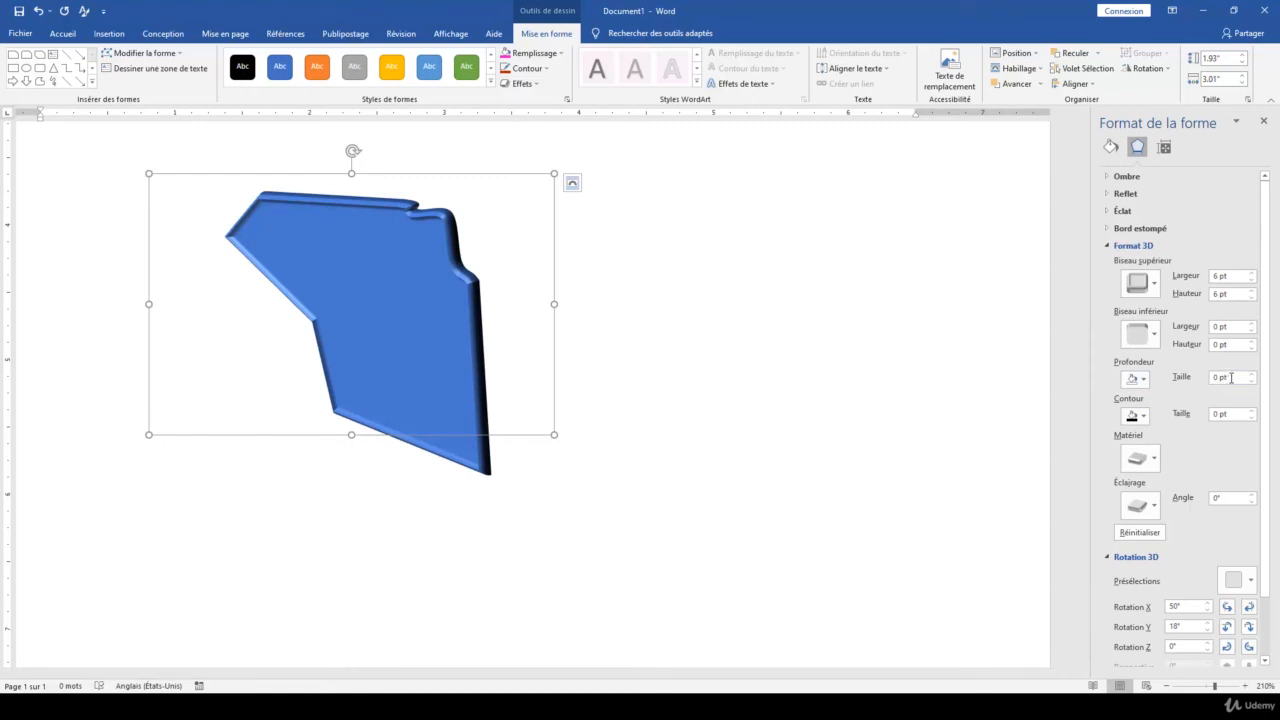
Give the shape a red 3D depth of 16 pt and a green 1 pt 3D contour
{"action": "left_click", "coordinate": [1136, 378]}
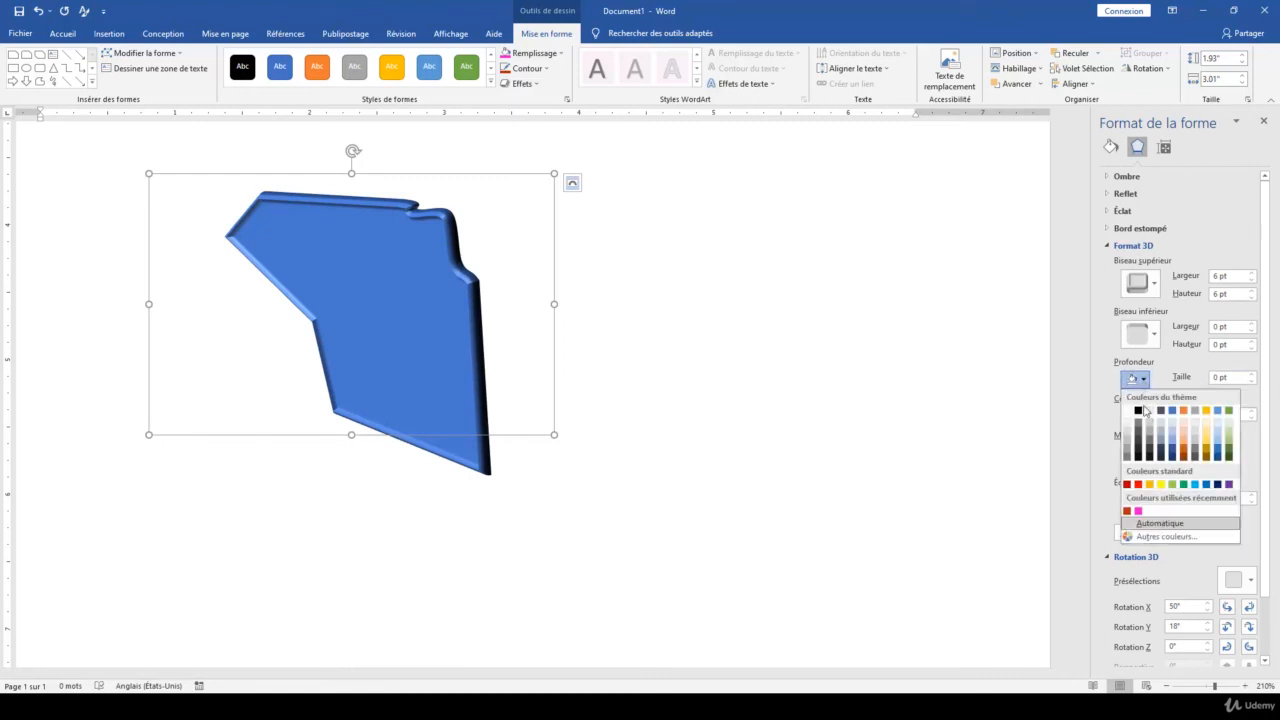
{"action": "left_click", "coordinate": [1138, 484]}
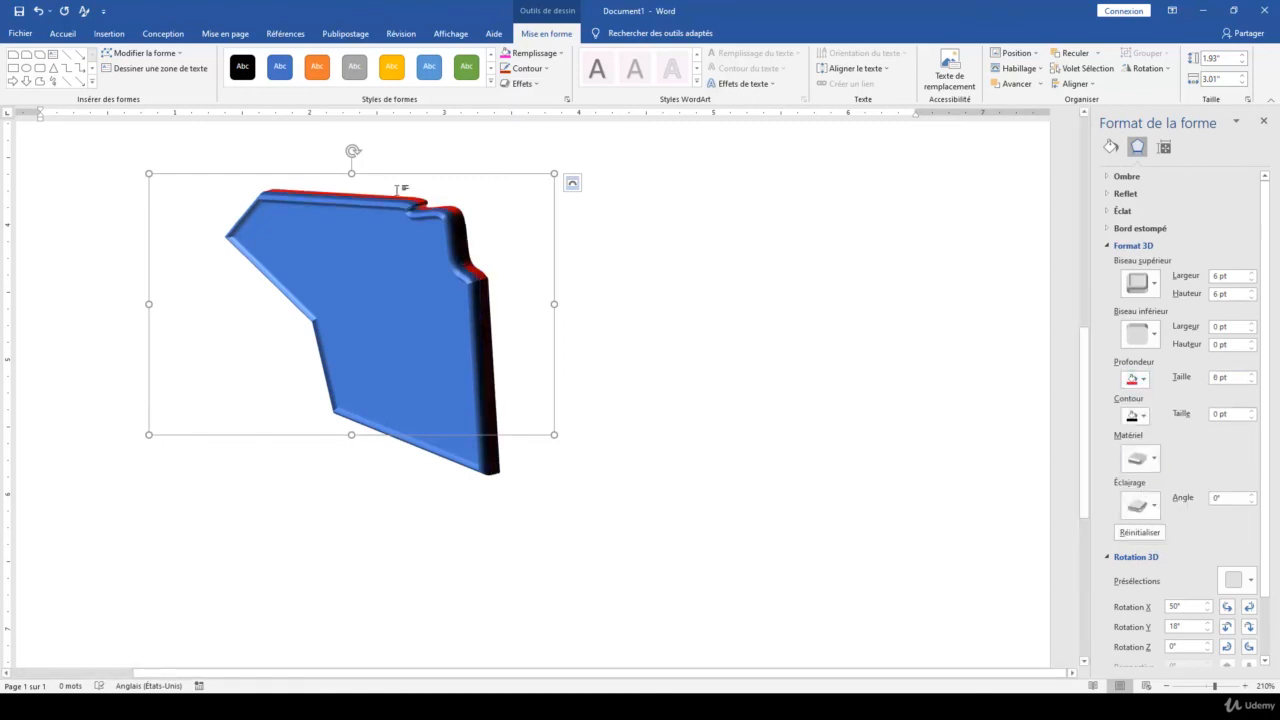
{"action": "left_click", "coordinate": [1249, 374]}
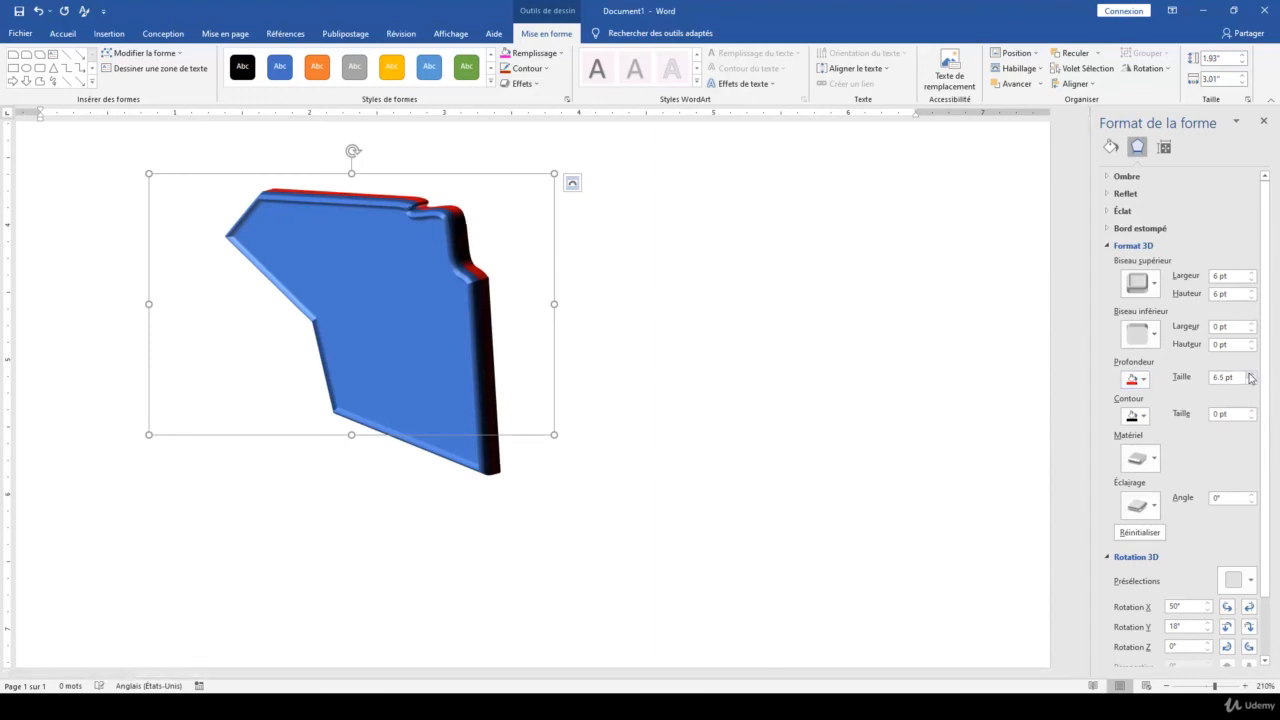
{"action": "left_click_drag", "start_coordinate": [1249, 377], "coordinate": [1250, 378]}
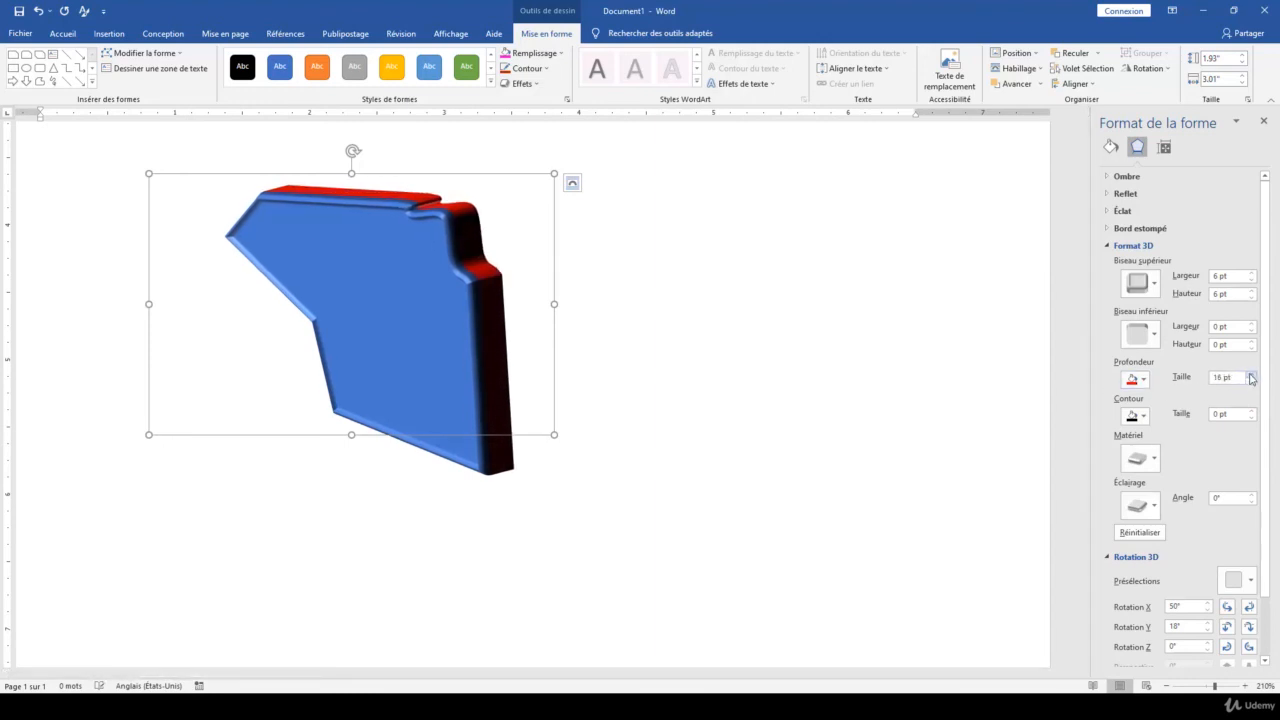
{"action": "left_click", "coordinate": [1142, 416]}
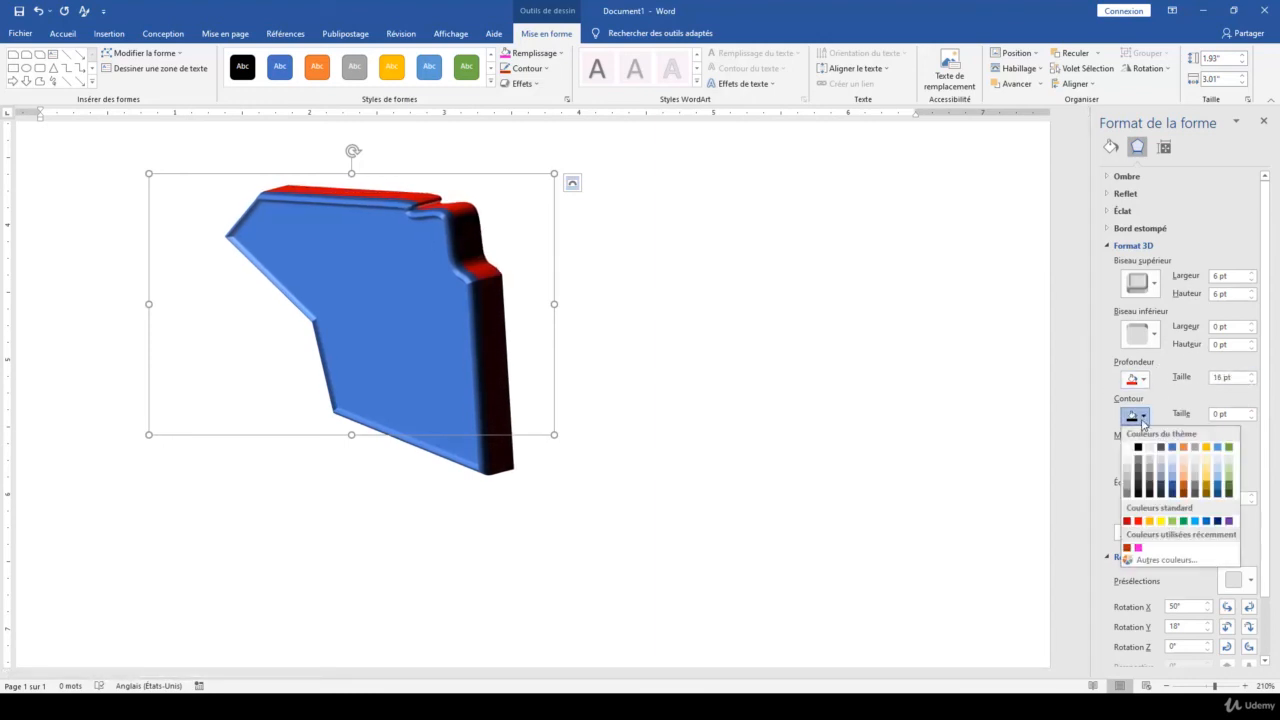
{"action": "left_click", "coordinate": [1194, 522]}
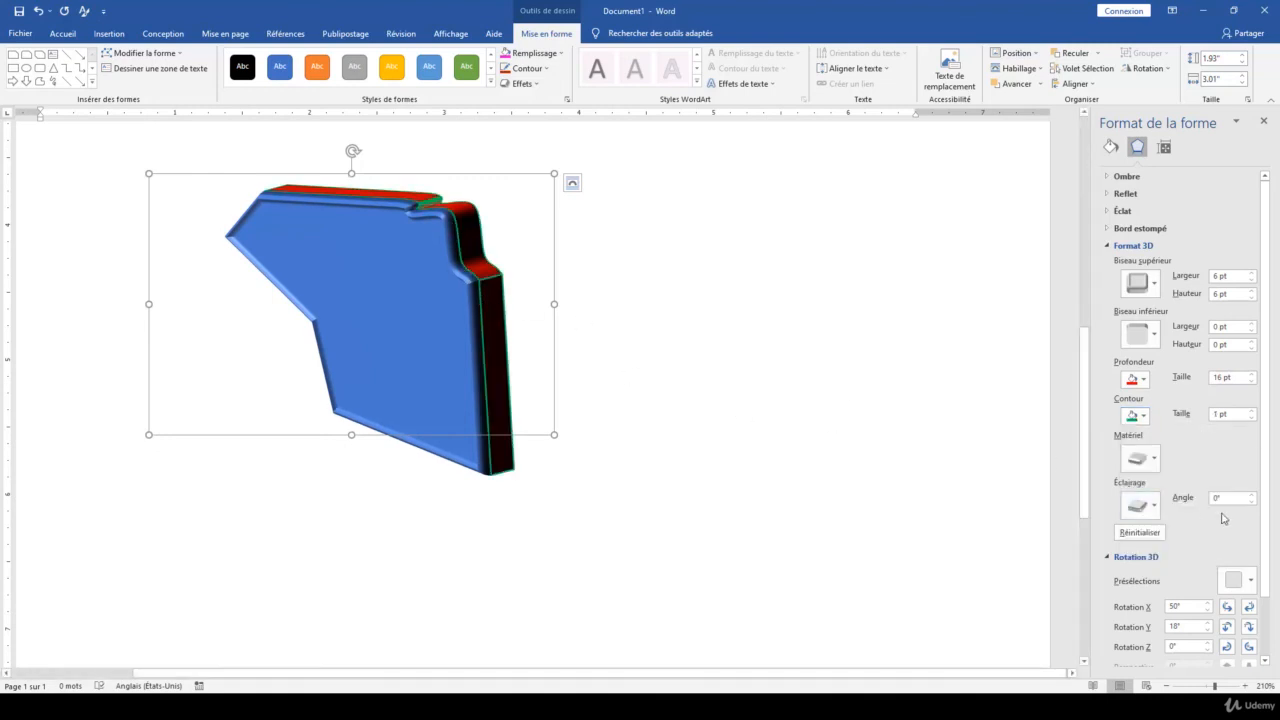
Set the shape's 3D contour size to 3.5 pt and apply the third bevel preset of the second row as its bottom bevel
{"action": "left_click_drag", "start_coordinate": [1249, 414], "coordinate": [1250, 414]}
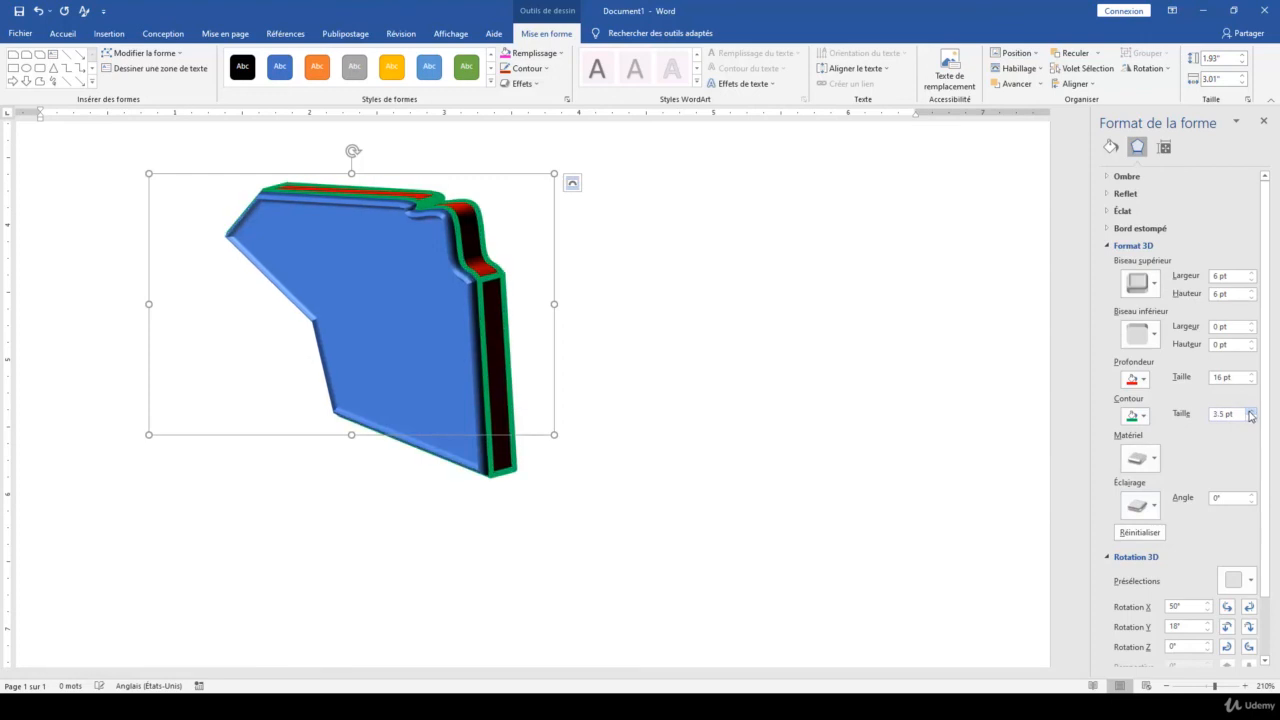
{"action": "left_click", "coordinate": [1148, 337]}
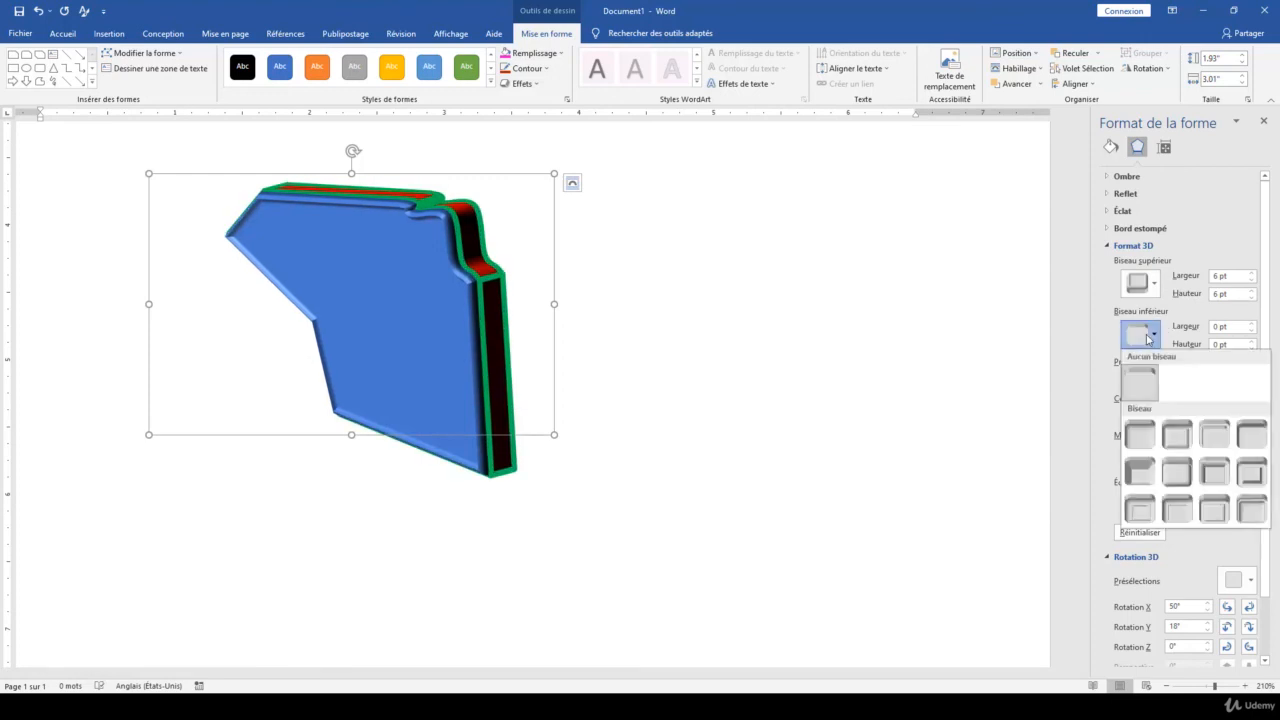
{"action": "left_click", "coordinate": [1220, 482]}
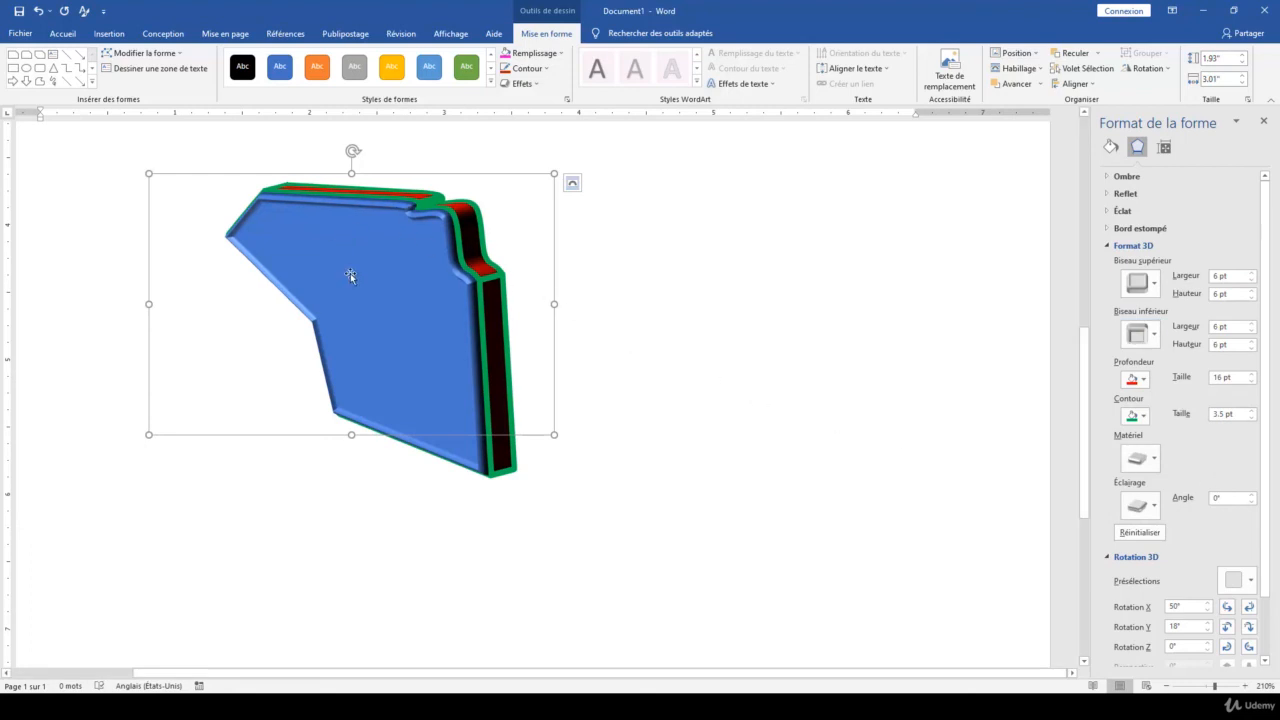
{"action": "scroll", "coordinate": [1135, 556], "scroll_direction": "down", "scroll_amount": 1}
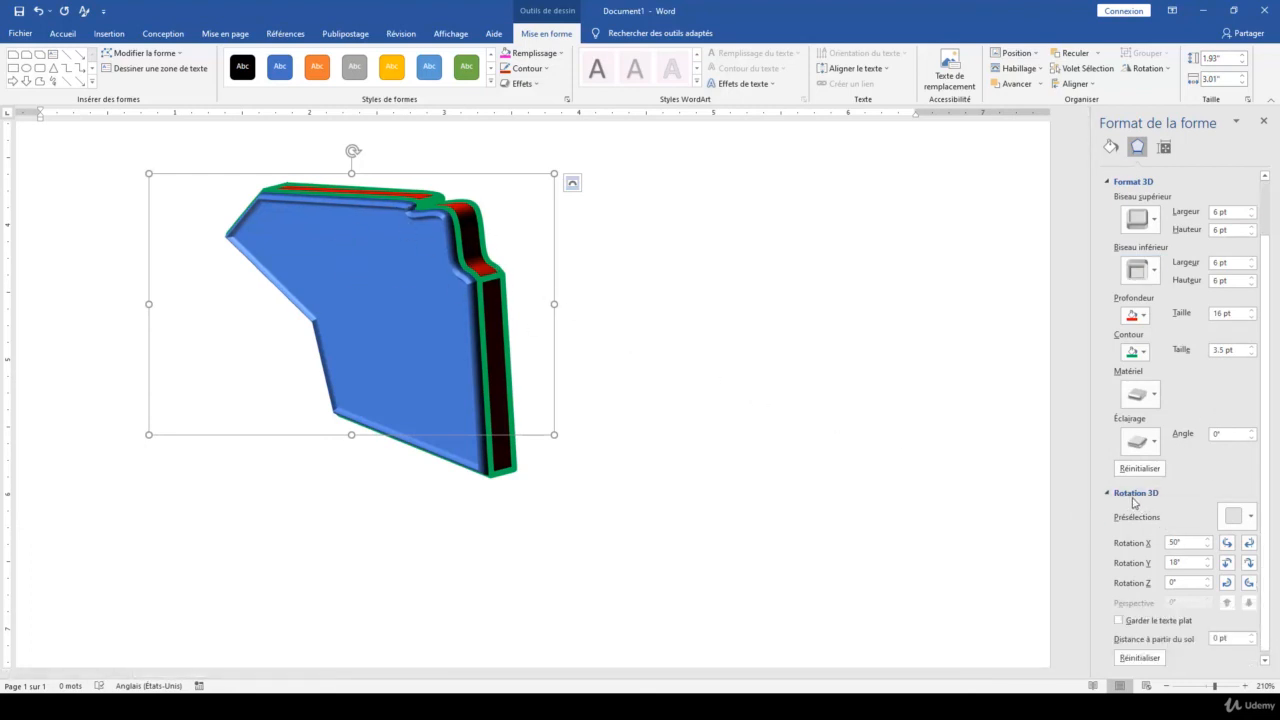
{"action": "left_click", "coordinate": [1132, 500]}
{"action": "left_click", "coordinate": [1138, 556]}
{"action": "scroll", "coordinate": [1155, 305], "scroll_direction": "up", "scroll_amount": 1}
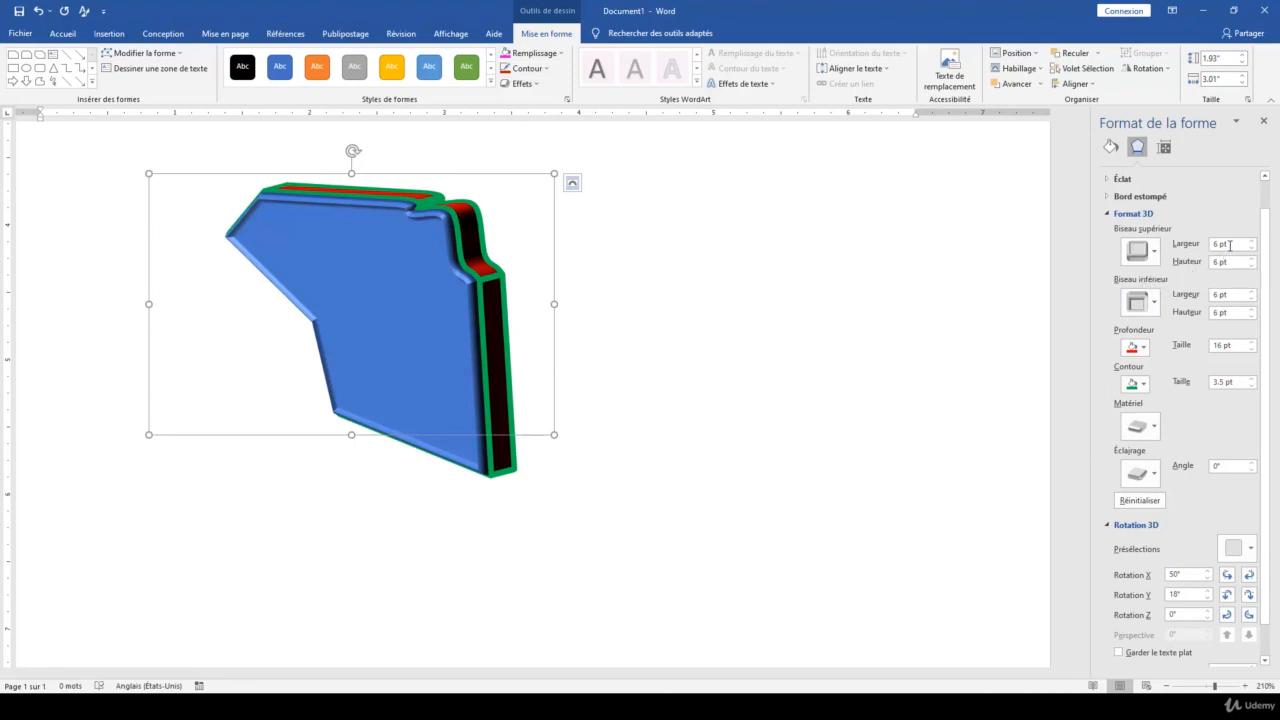
Try top bevel widths of 20 and 50 pt, restore the width to 6 pt, and set the top bevel height to 25 pt
{"action": "left_click_drag", "start_coordinate": [1230, 243], "coordinate": [1196, 244]}
{"action": "type", "text": "20"}
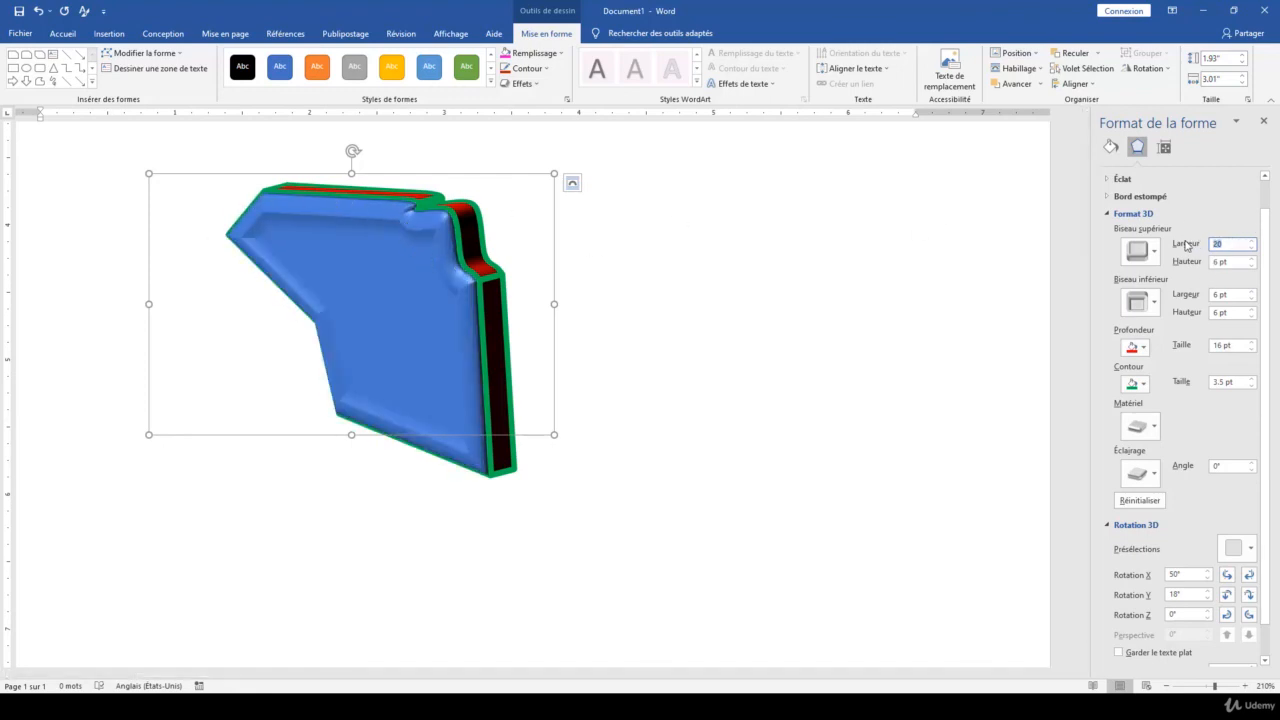
{"action": "type", "text": "50"}
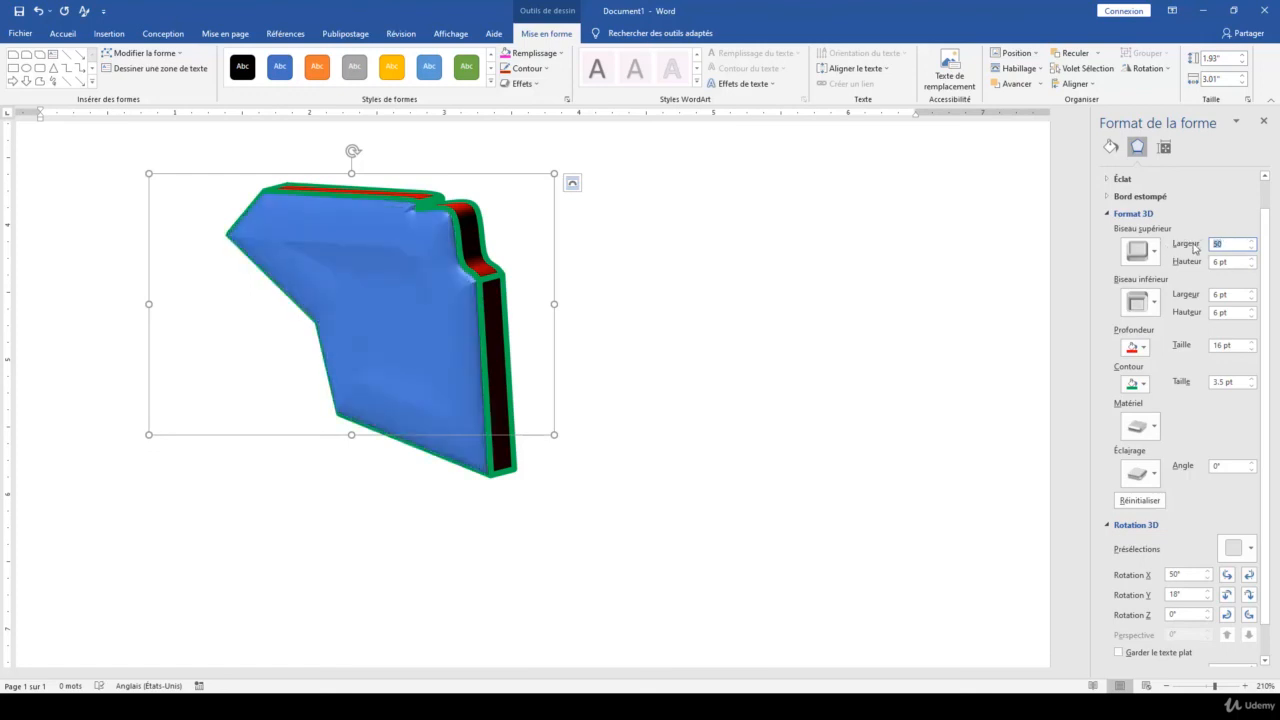
{"action": "type", "text": "6"}
{"action": "key", "text": "Tab"}
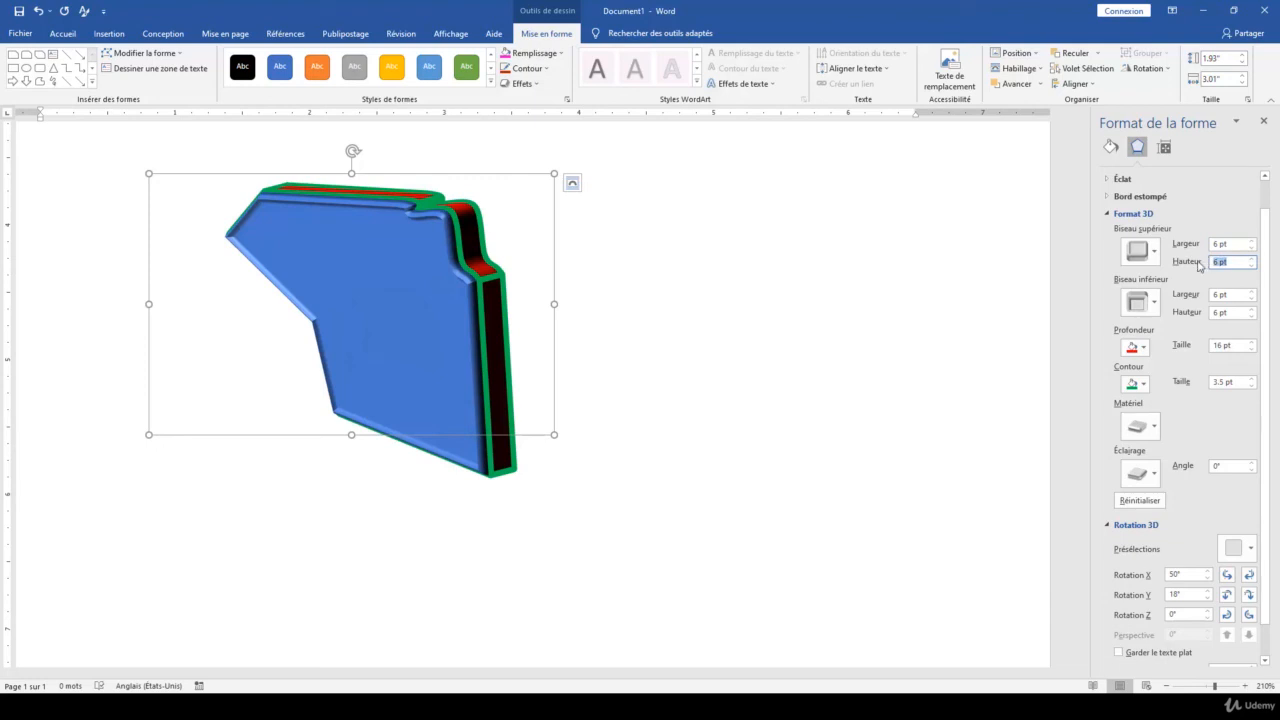
{"action": "type", "text": "25"}
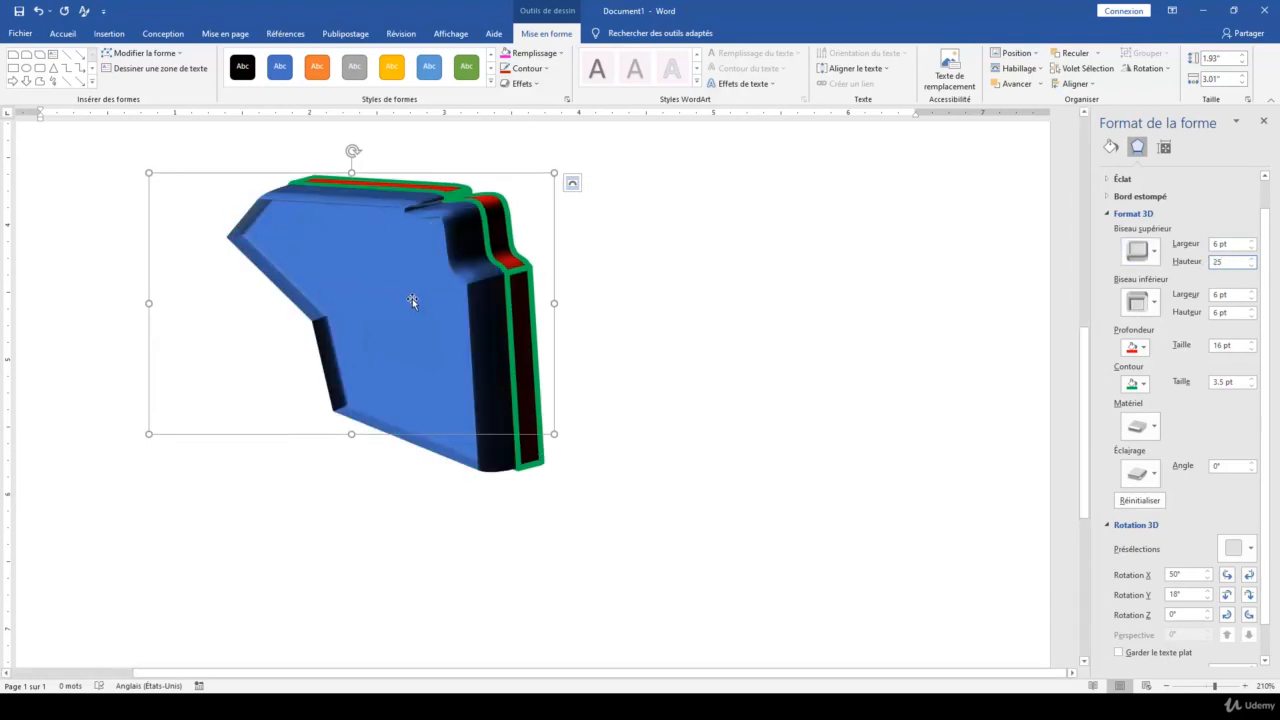
Try the third special-effect material and the second transparent material on the shape, and settle on the second special-effect material
{"action": "left_click", "coordinate": [1150, 427]}
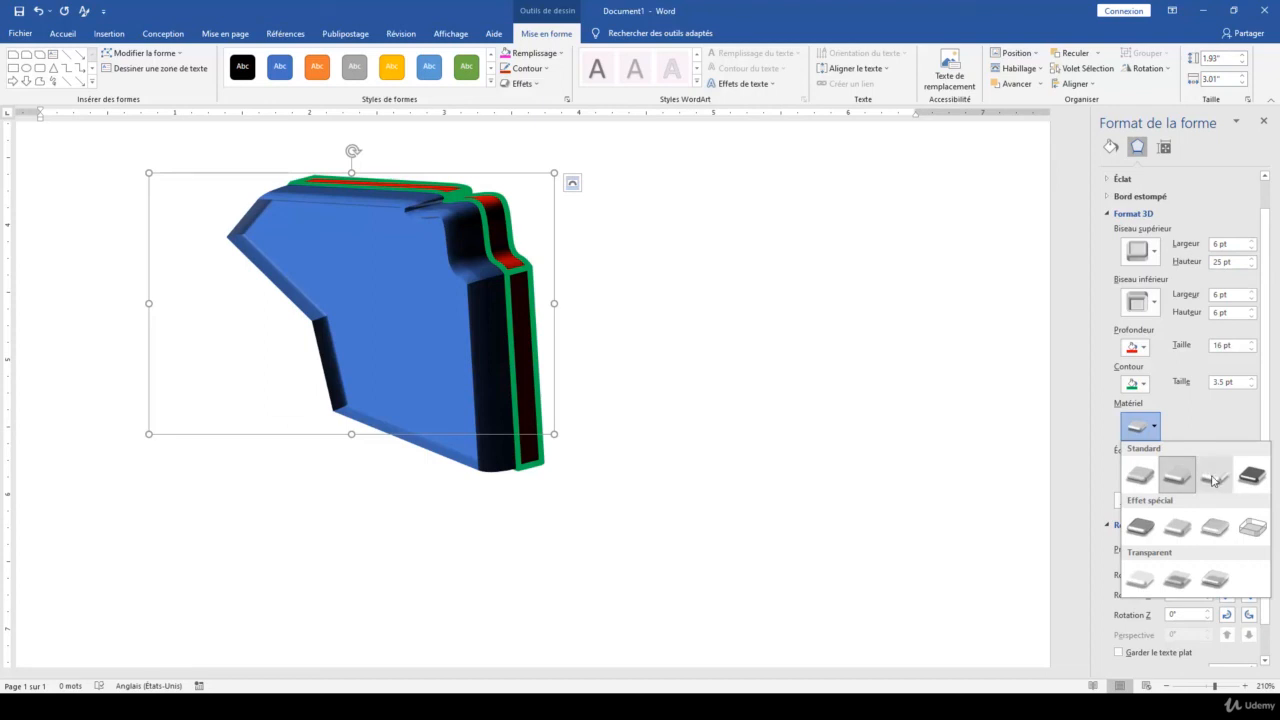
{"action": "left_click", "coordinate": [1148, 475]}
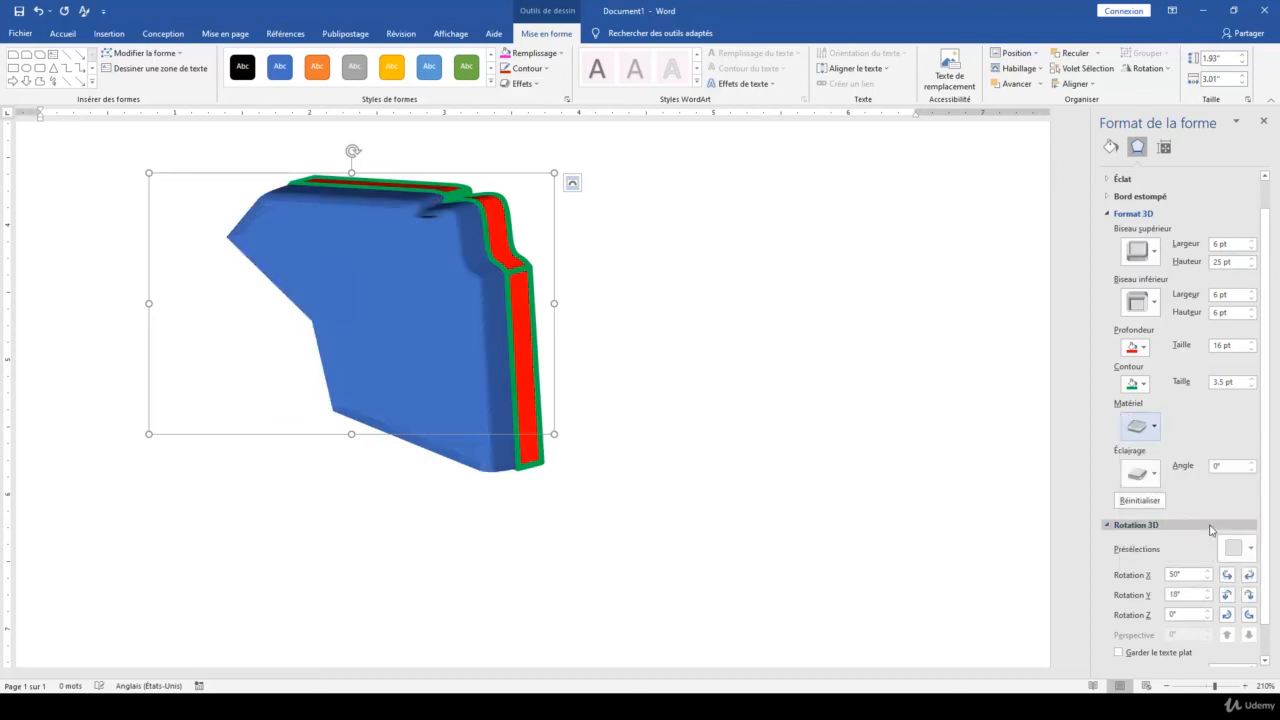
{"action": "left_click", "coordinate": [1148, 429]}
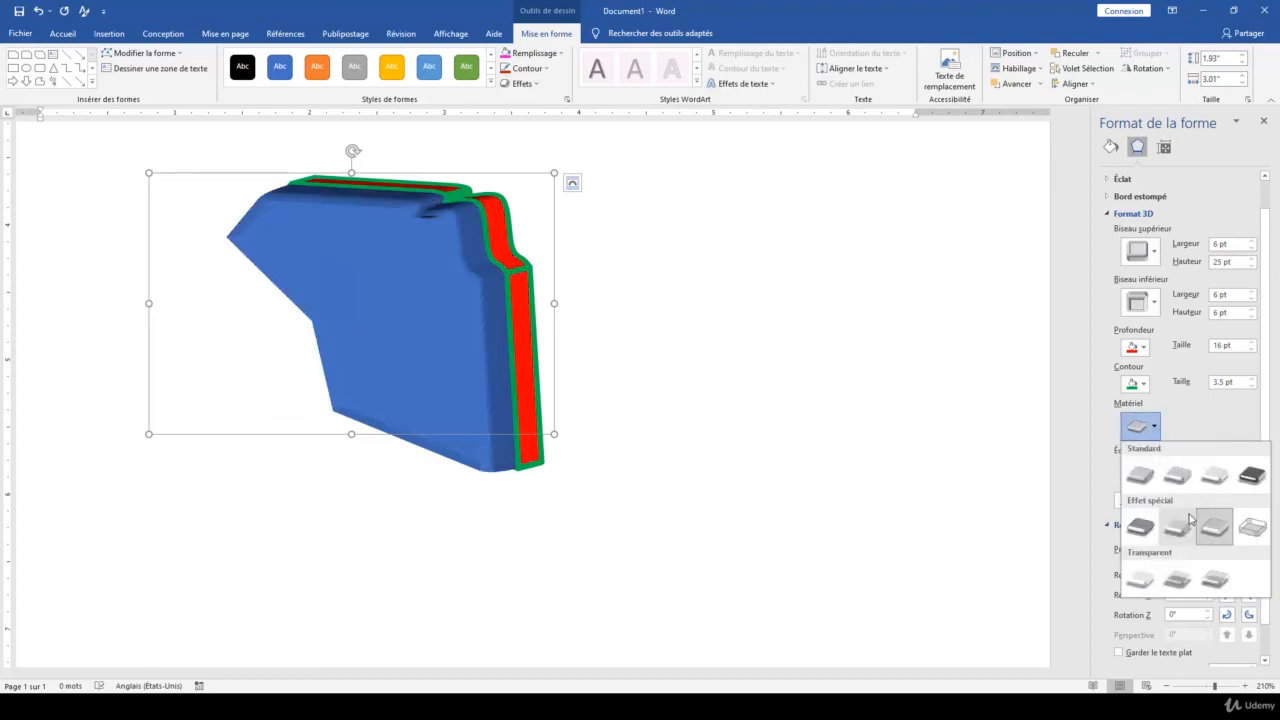
{"action": "left_click", "coordinate": [1177, 579]}
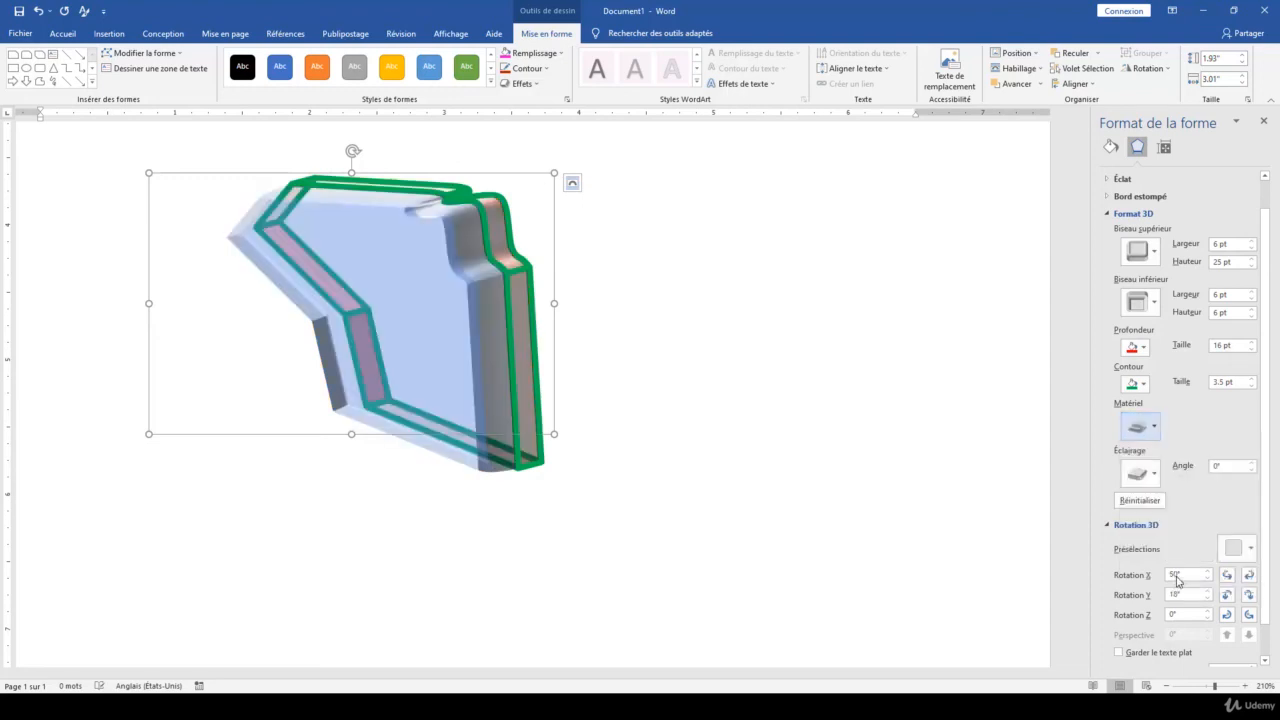
{"action": "left_click", "coordinate": [1178, 528]}
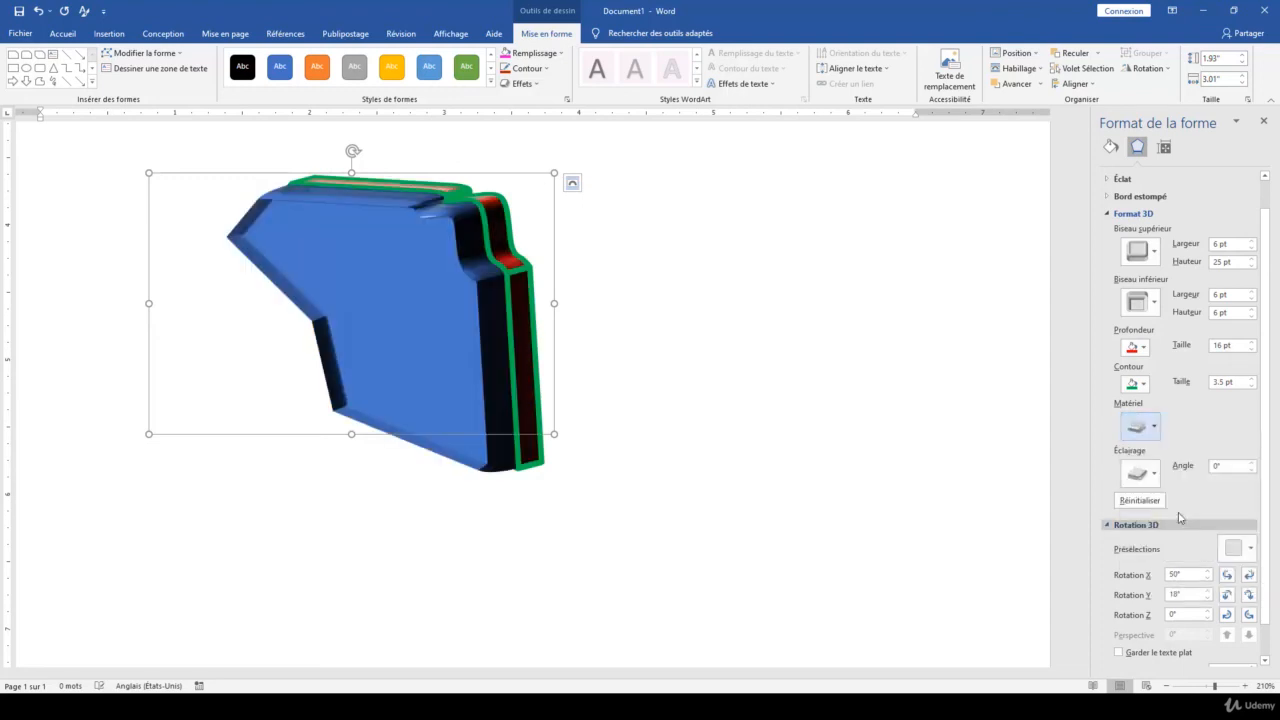
Try the second cool and third warm lighting presets on the shape, and settle on the third special lighting preset
{"action": "left_click", "coordinate": [1140, 473]}
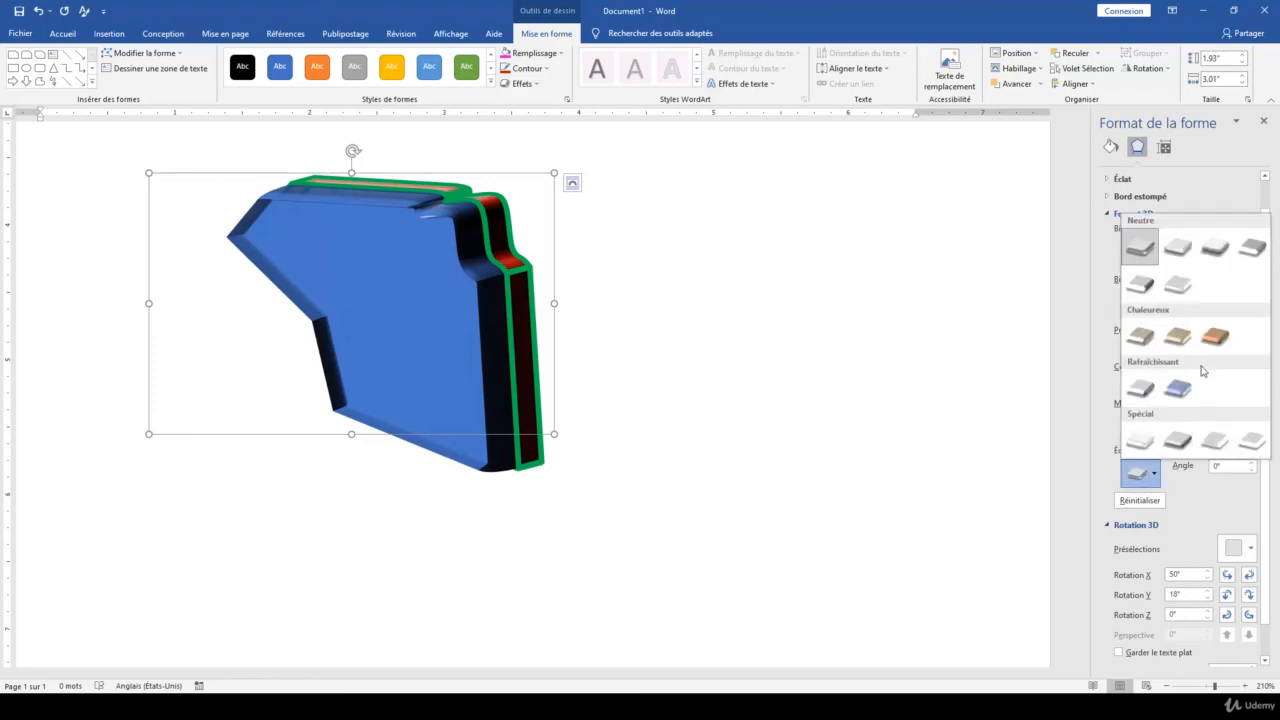
{"action": "left_click", "coordinate": [1177, 390]}
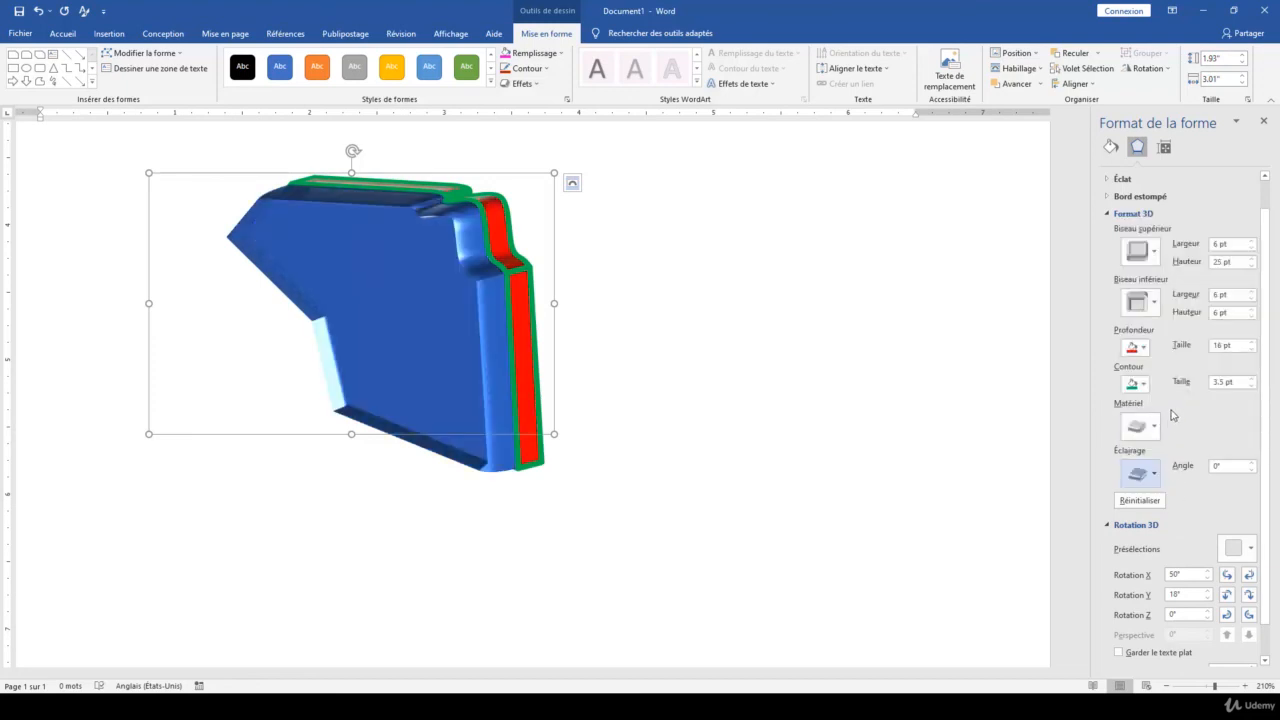
{"action": "left_click", "coordinate": [1150, 473]}
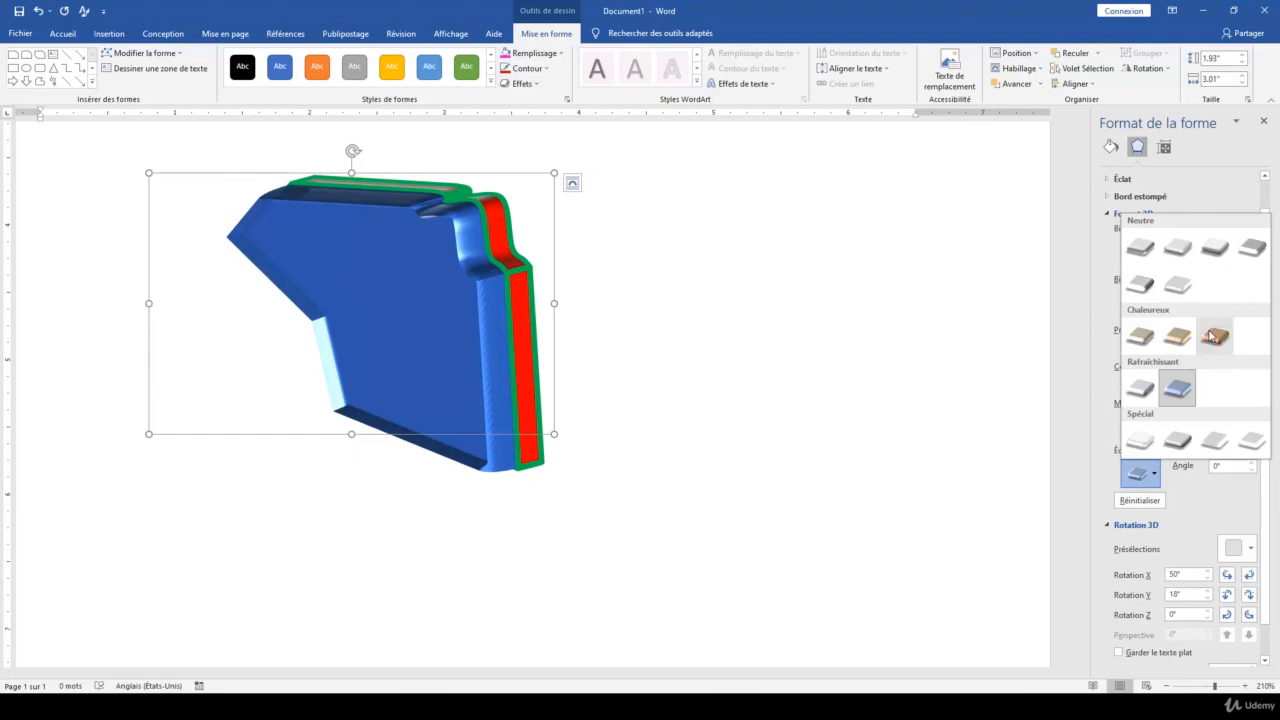
{"action": "left_click", "coordinate": [1214, 338]}
{"action": "left_click", "coordinate": [1148, 474]}
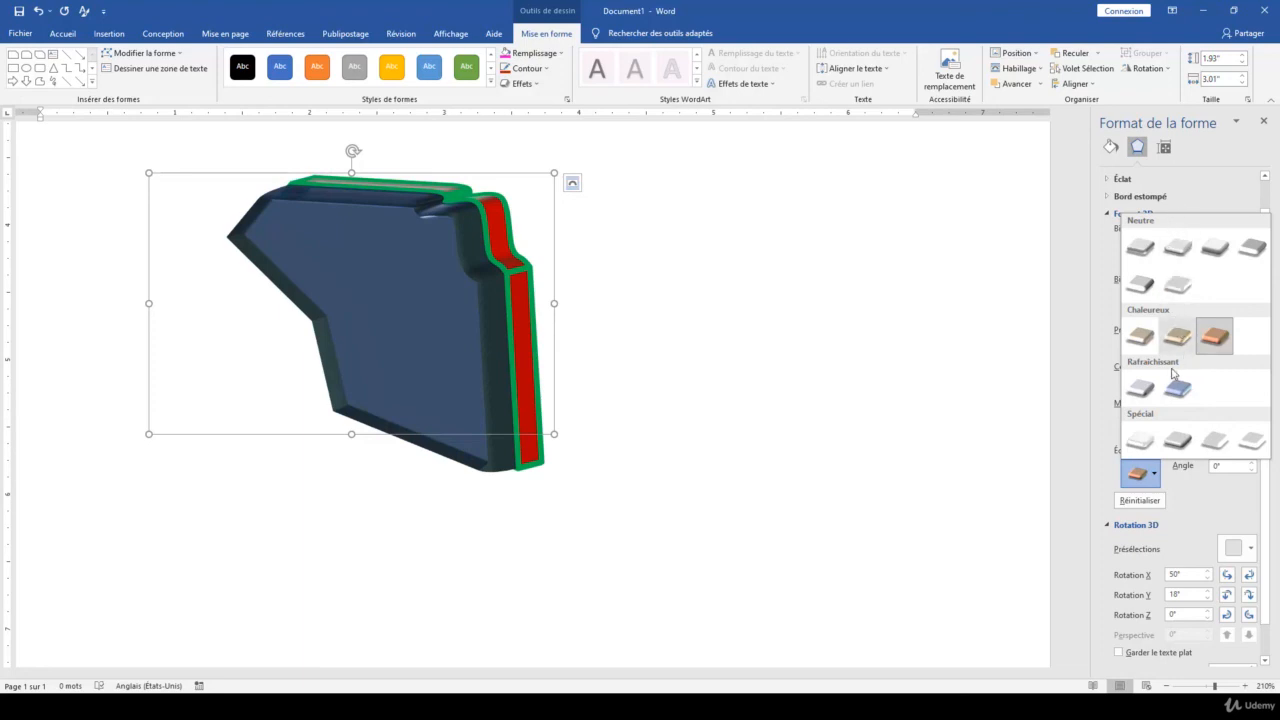
{"action": "left_click", "coordinate": [1208, 440]}
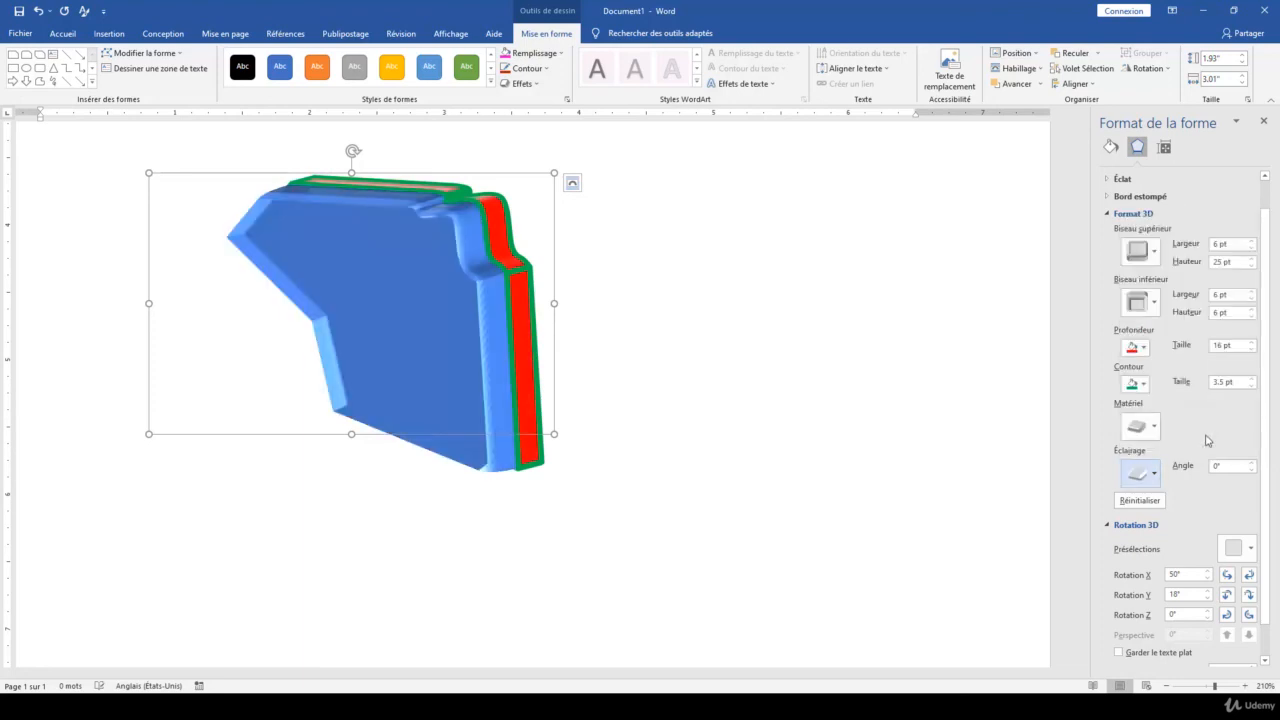